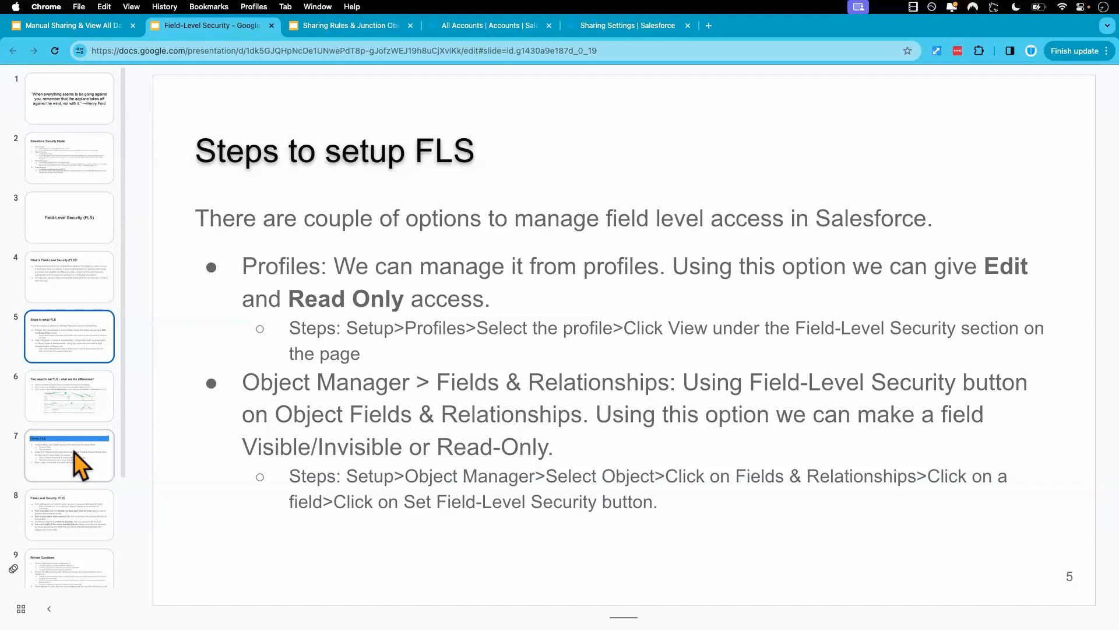
Review the Demo: FLS slide and open the Fin Acct account's details in the test user's Salesforce session.
click(79, 465)
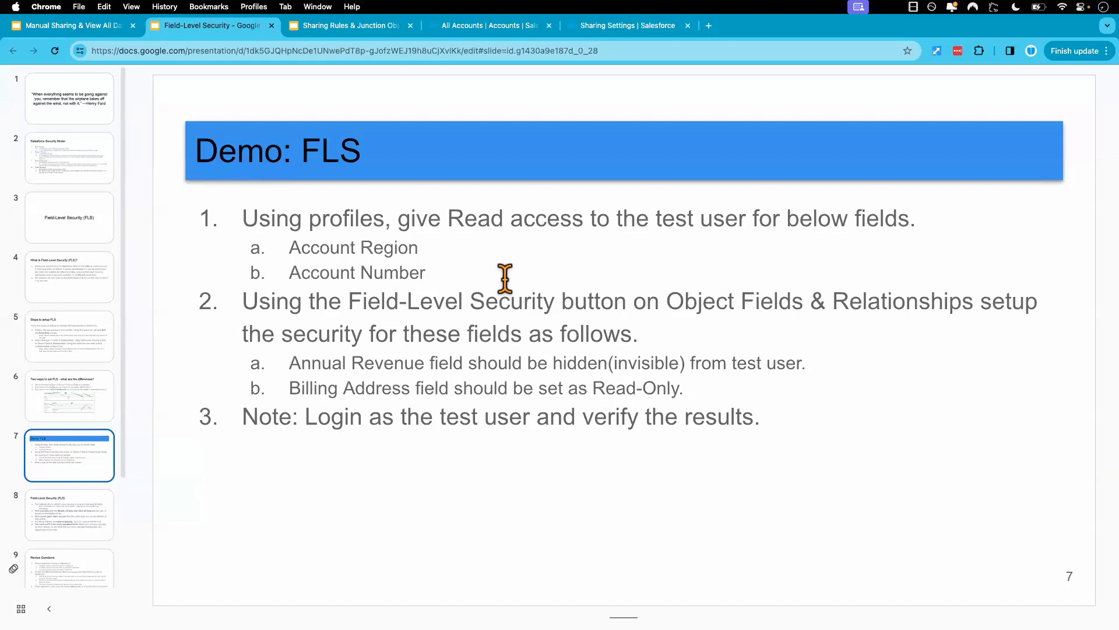
key(ctrl+Right)
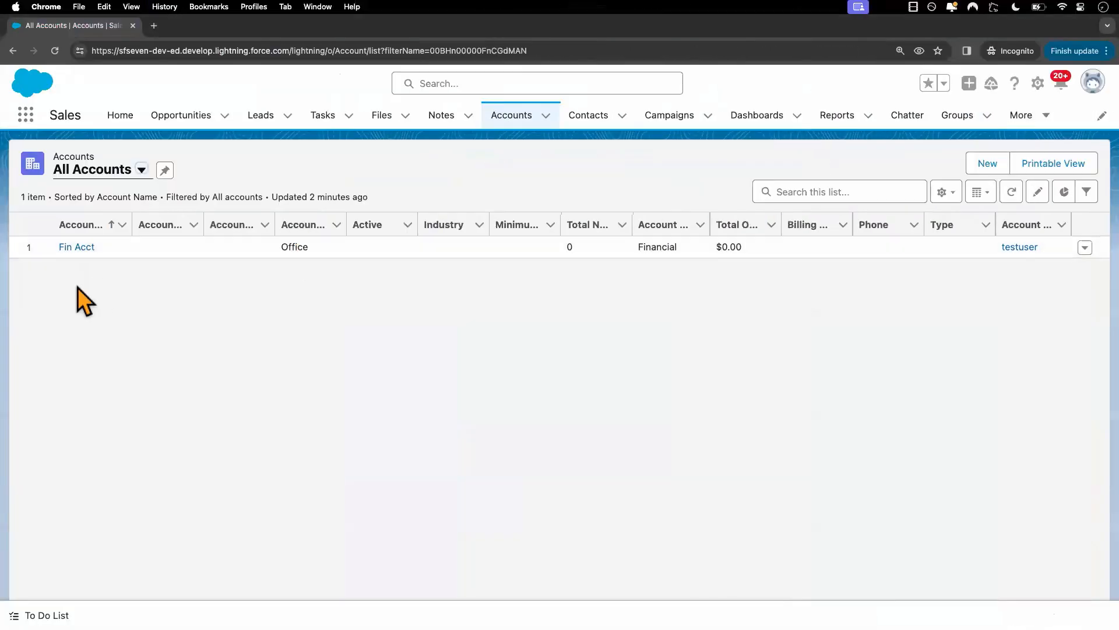
click(77, 248)
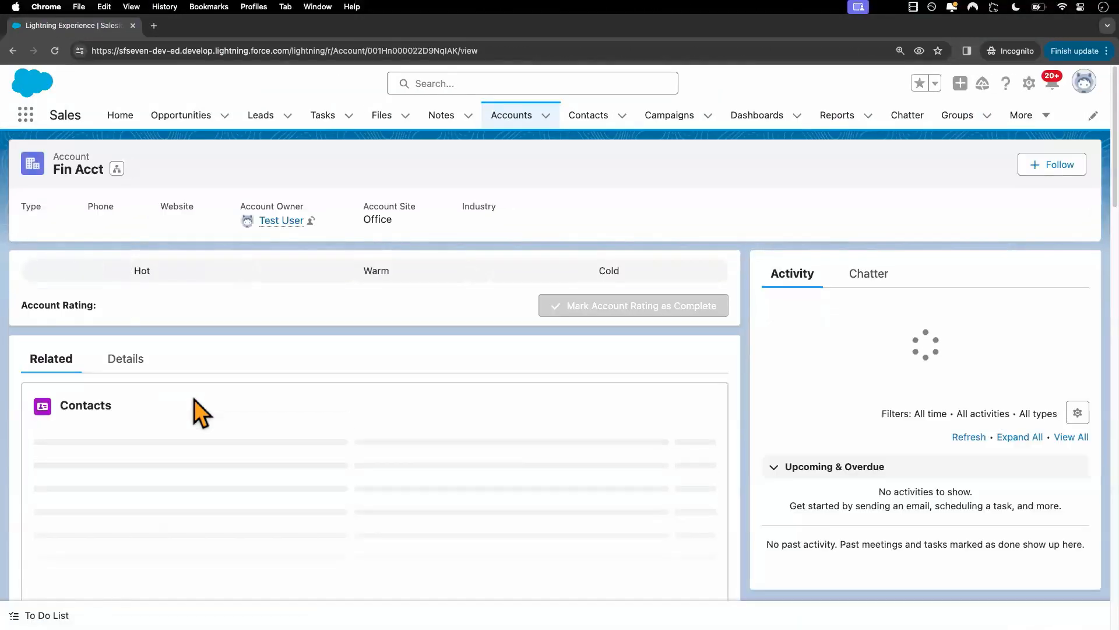
click(121, 371)
scroll(258, 396, down, 5)
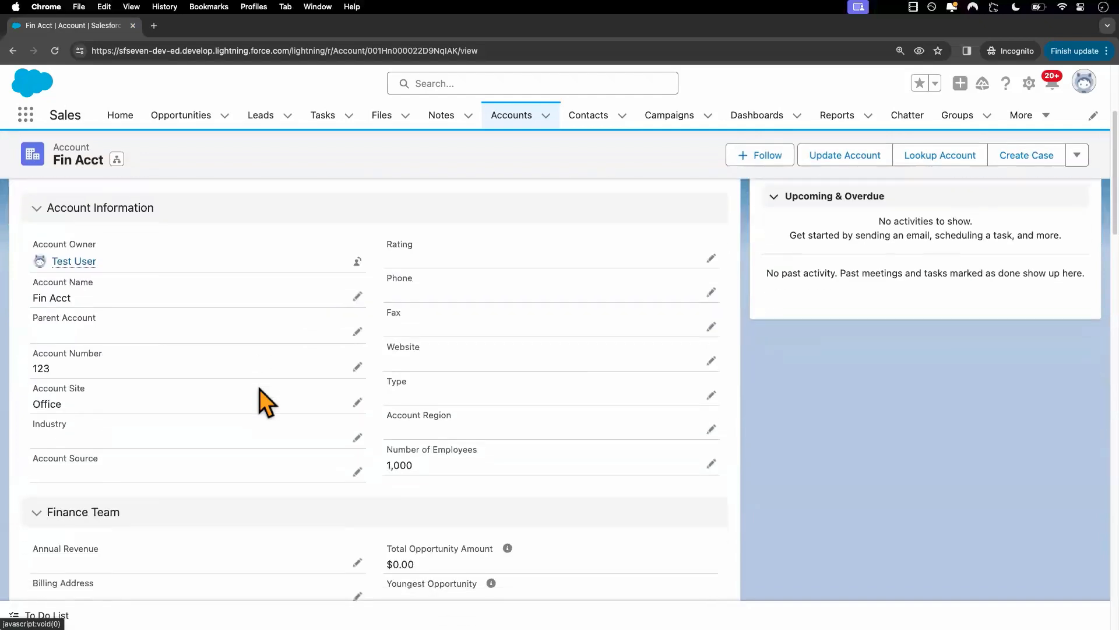
scroll(259, 389, down, 2)
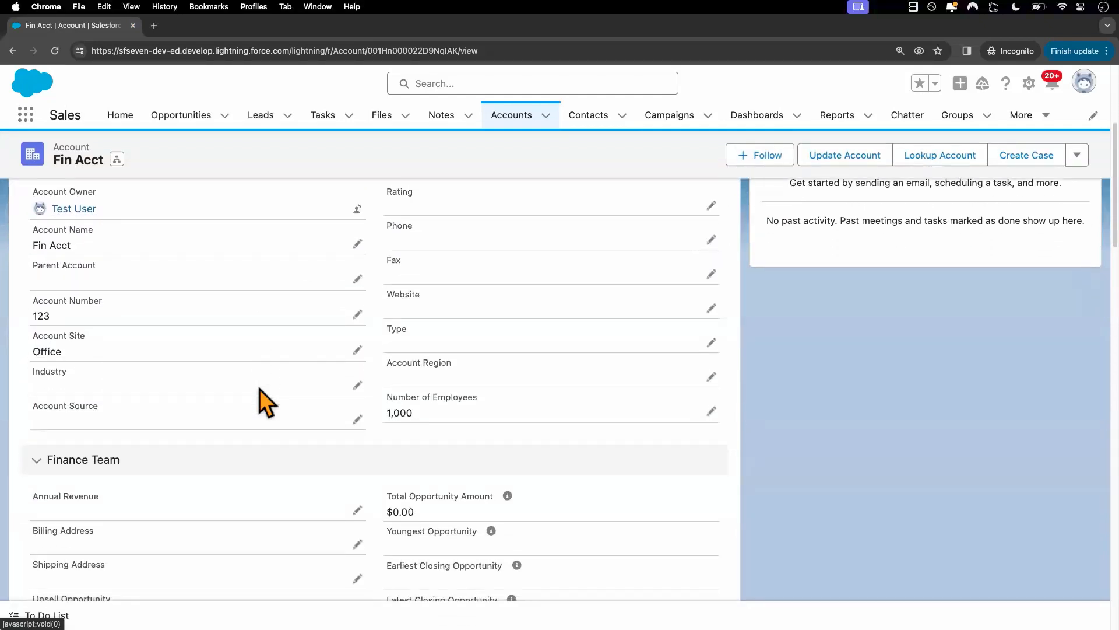
key(ctrl+Left)
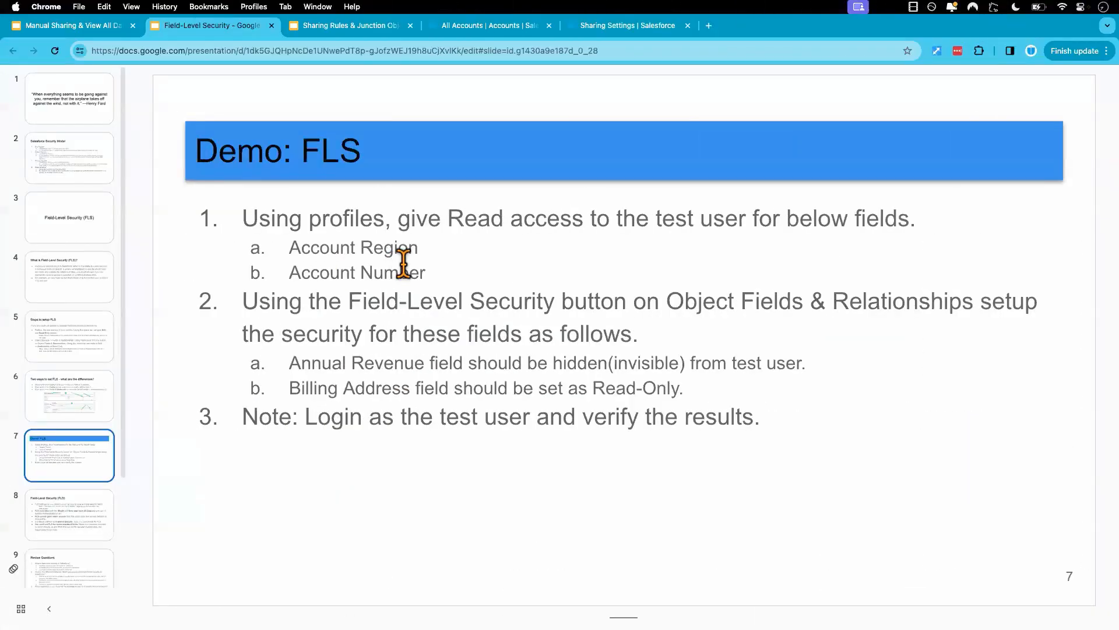
key(ctrl+Right)
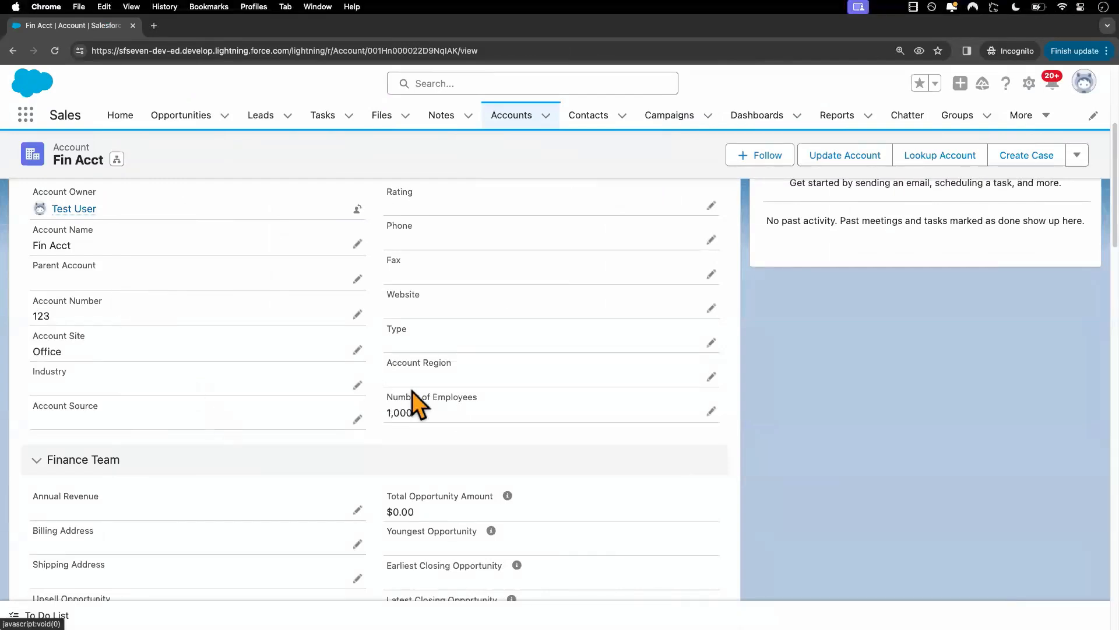
Edit the Fin Acct account and set its Account Region to East.
click(710, 378)
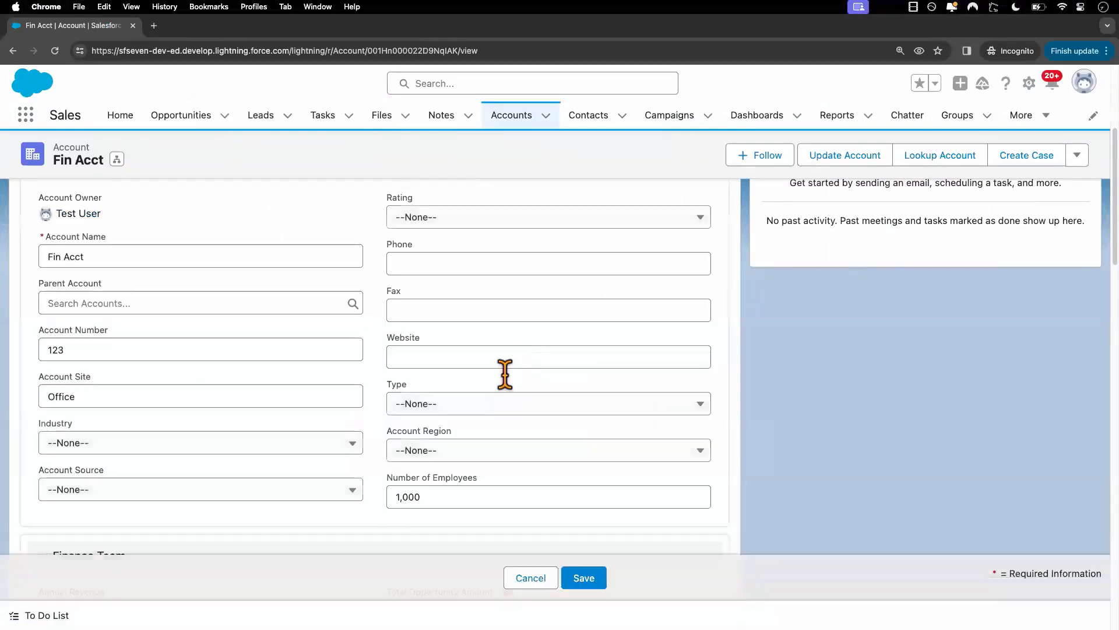
click(475, 454)
click(444, 507)
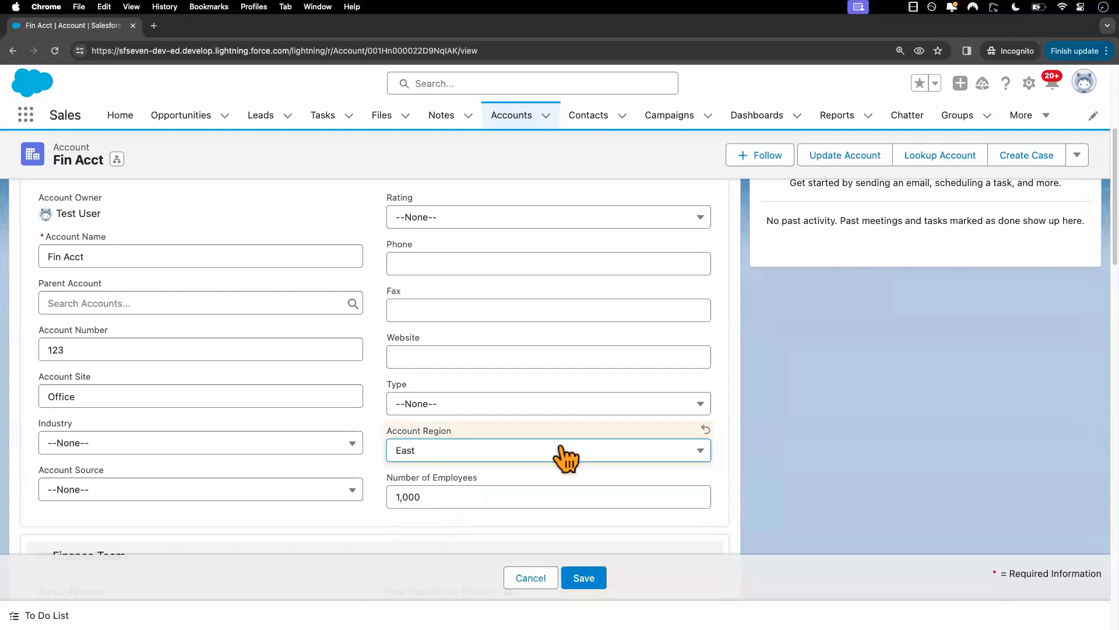
scroll(568, 451, down, 3)
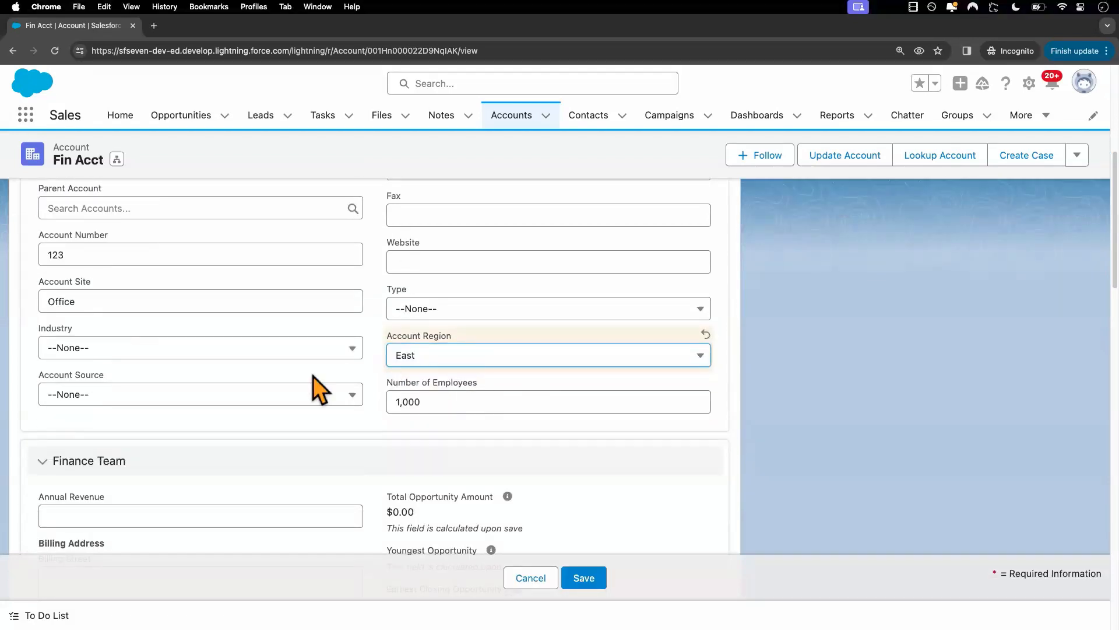
Check the demo slide's field list, enter a new account number for Fin Acct and save the record.
key(ctrl+Left)
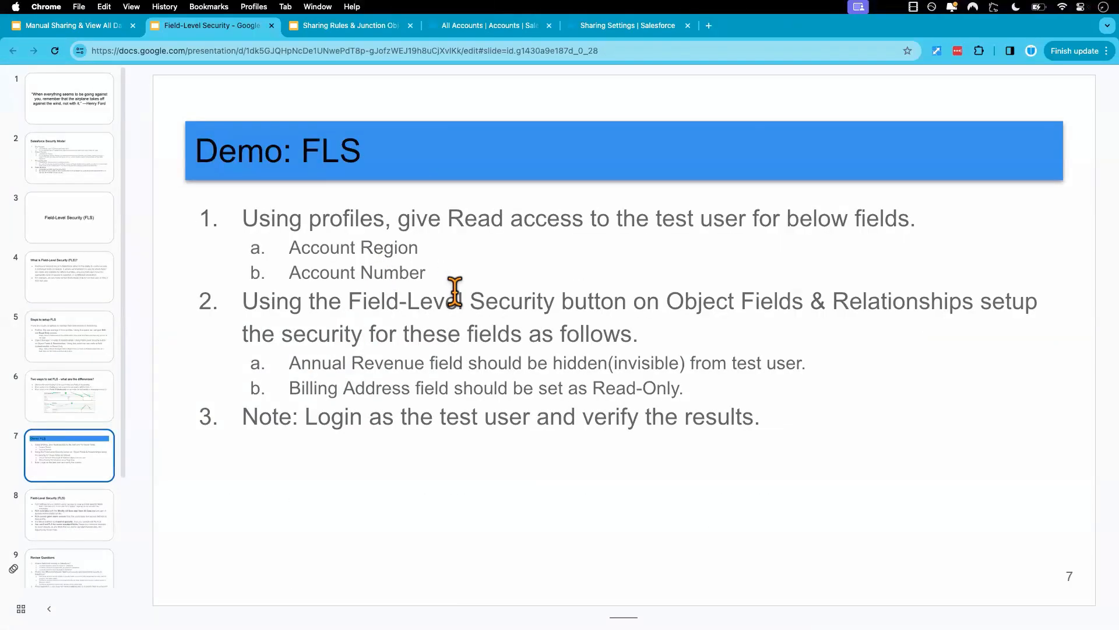
key(ctrl+Right)
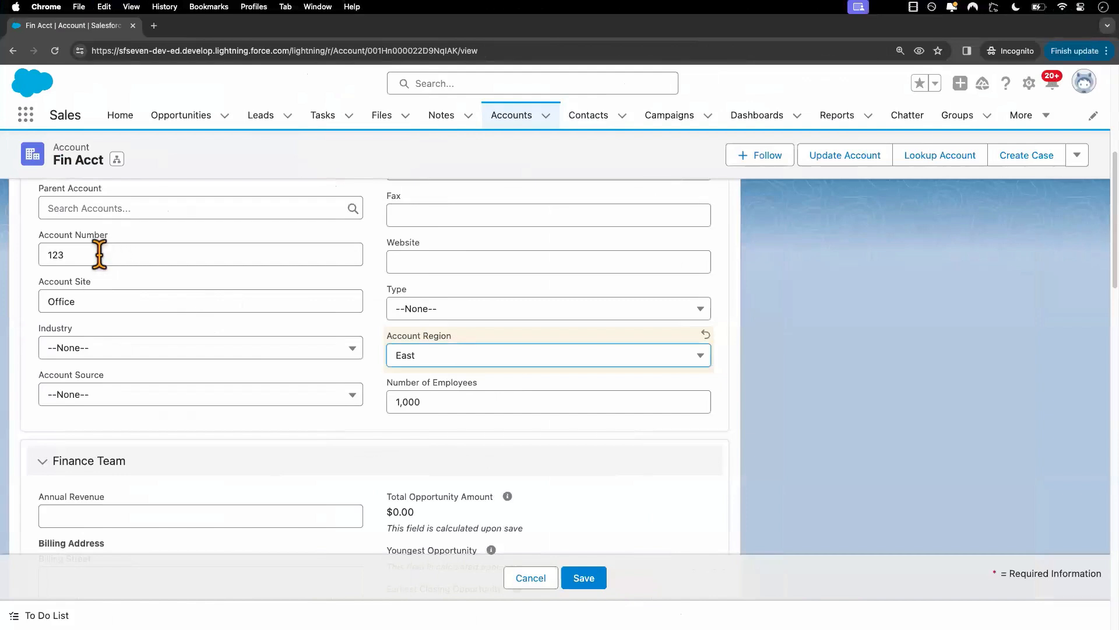
click(99, 255)
text(54)
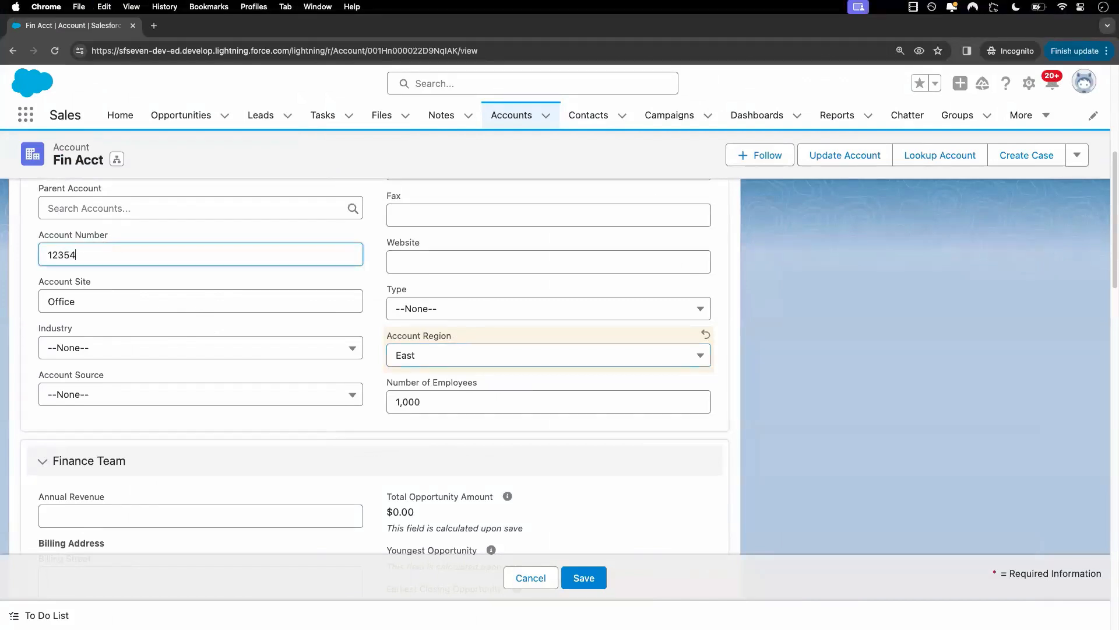
click(597, 581)
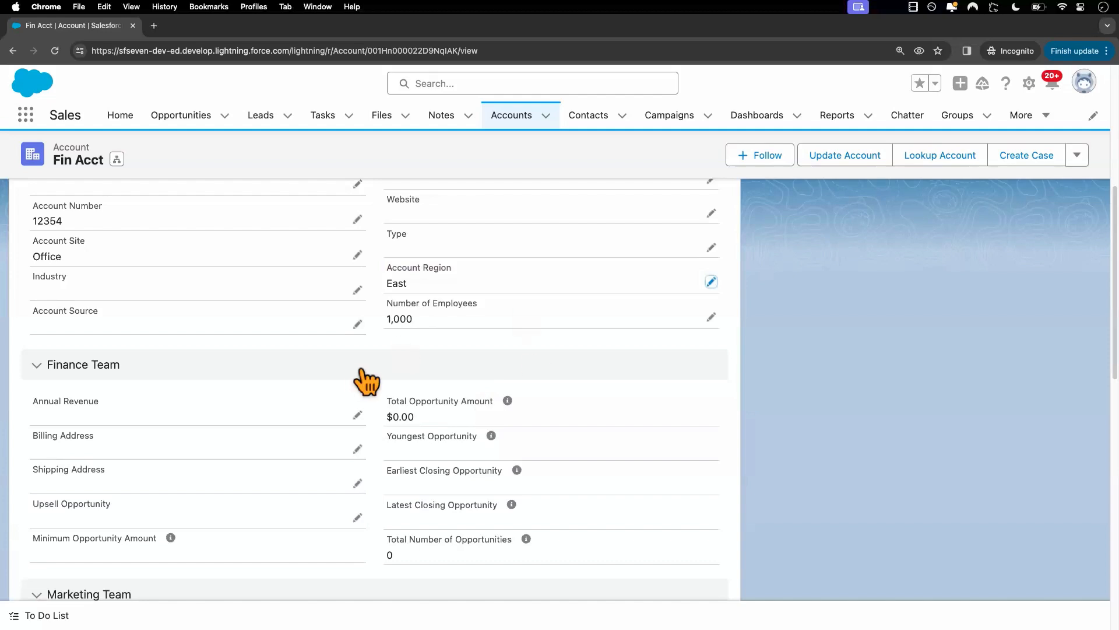
Switch to the admin's Salesforce Setup, search the settings for "profile" and open the Profiles page.
key(ctrl+Left)
key(ctrl+Left)
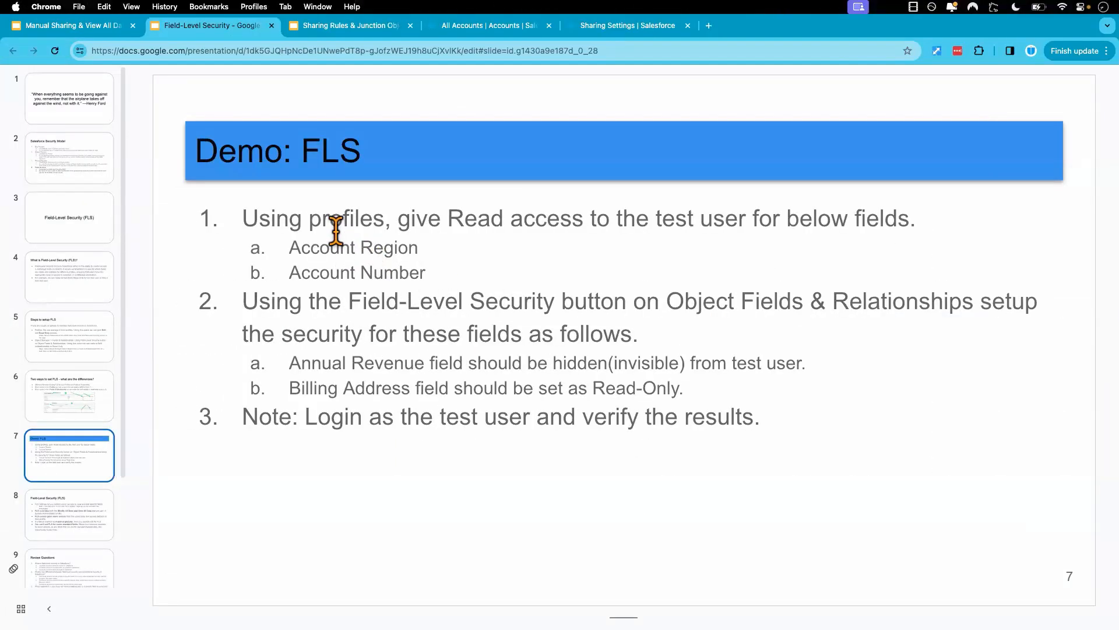
click(607, 29)
click(117, 159)
key(super+a)
text(p)
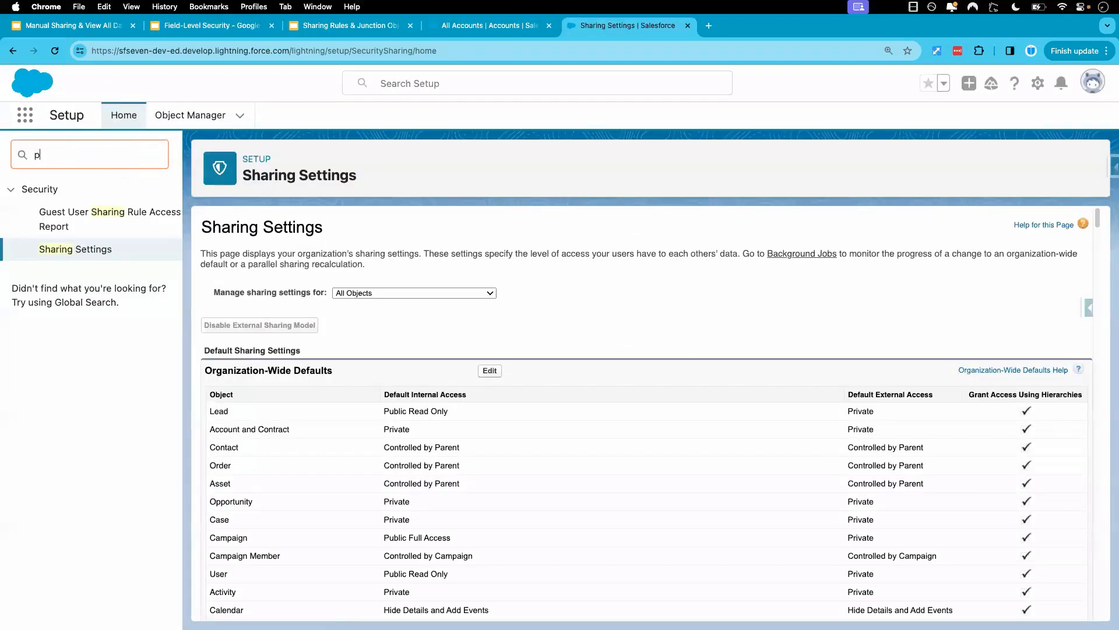
text(rofile)
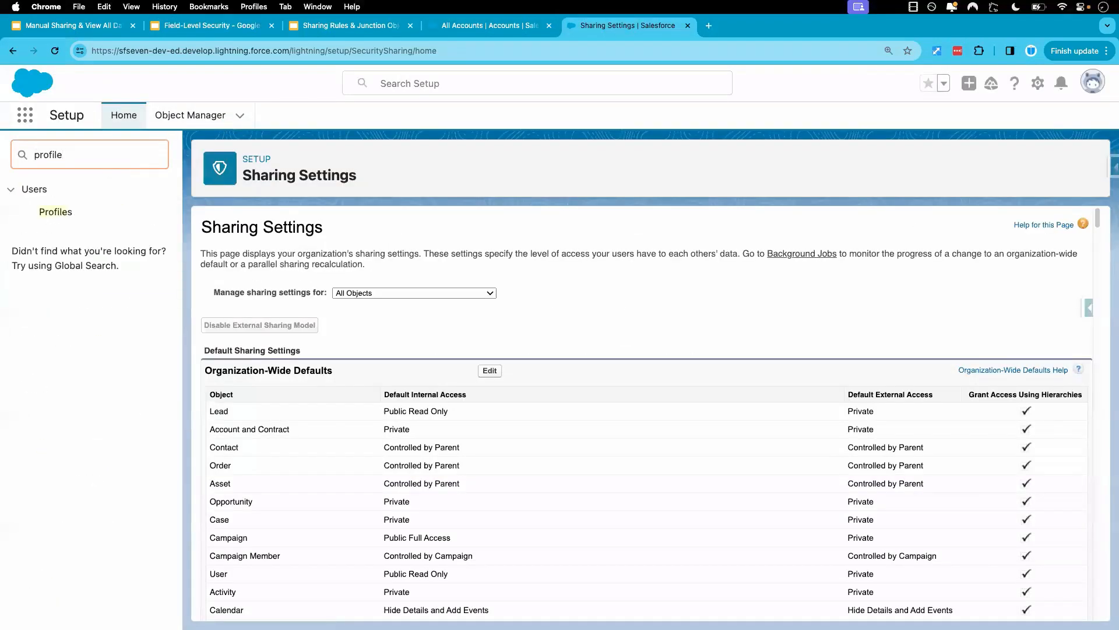
click(56, 213)
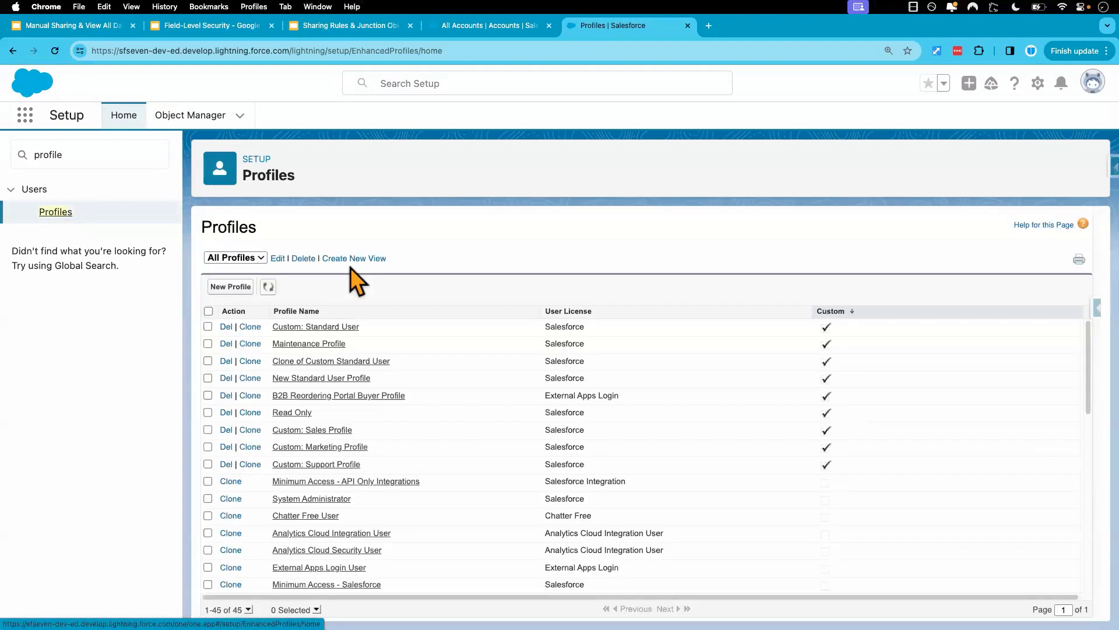
Open the Accounts object settings of the Custom: Standard User profile for editing.
click(312, 328)
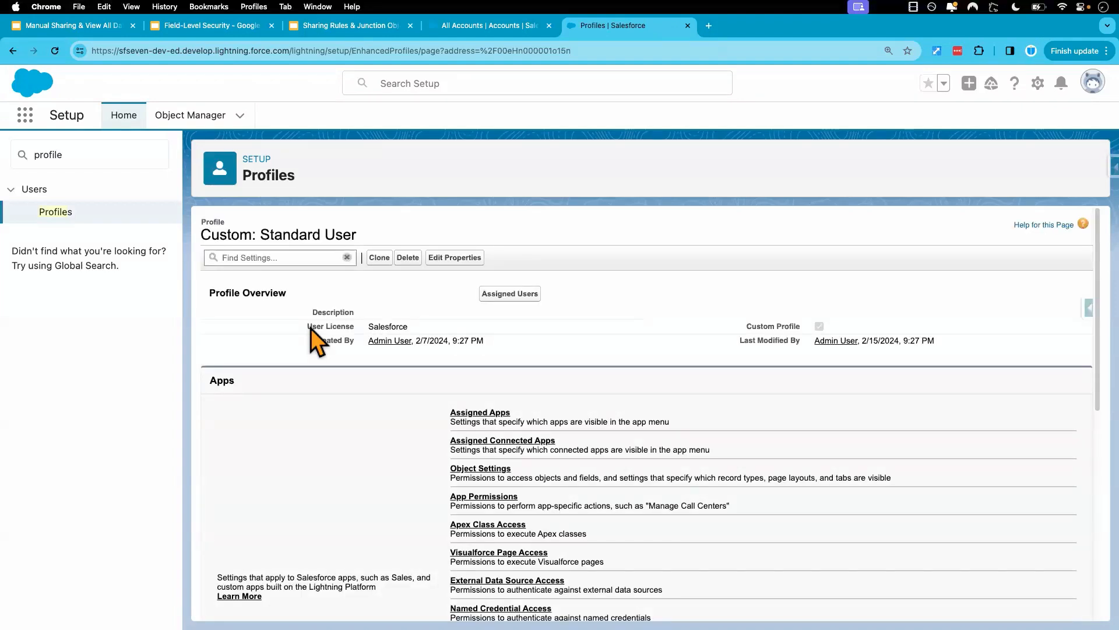
click(480, 470)
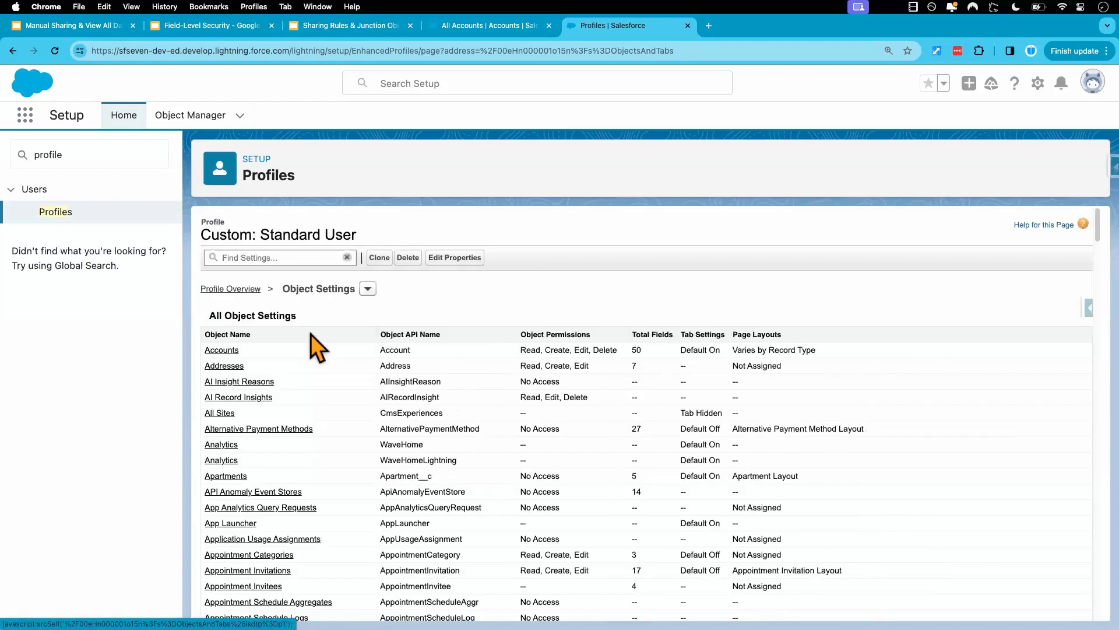
click(223, 352)
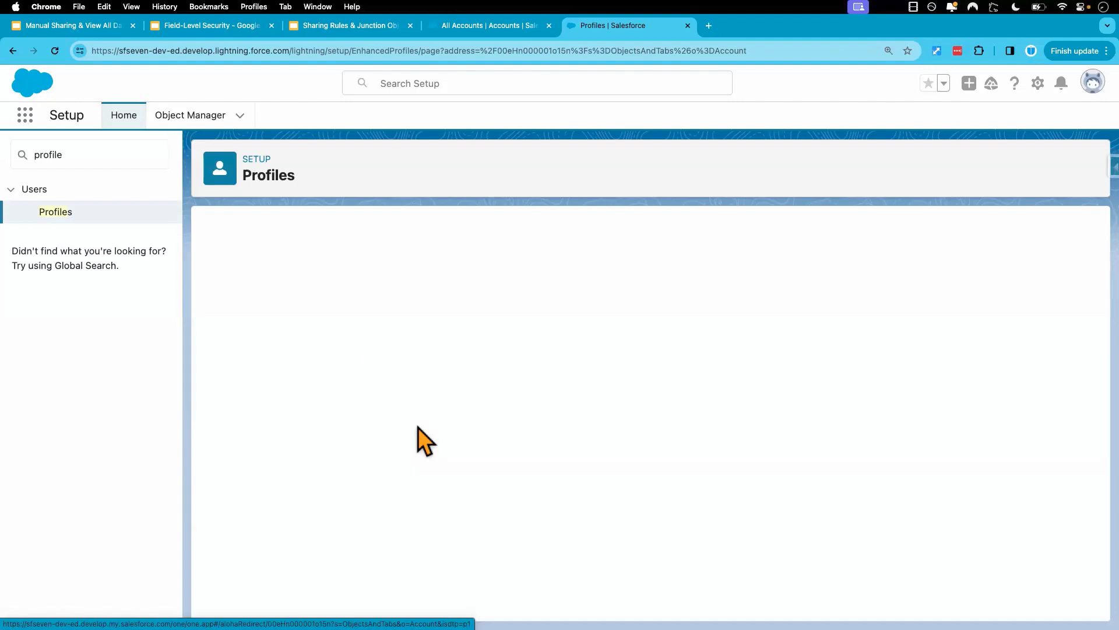
click(492, 319)
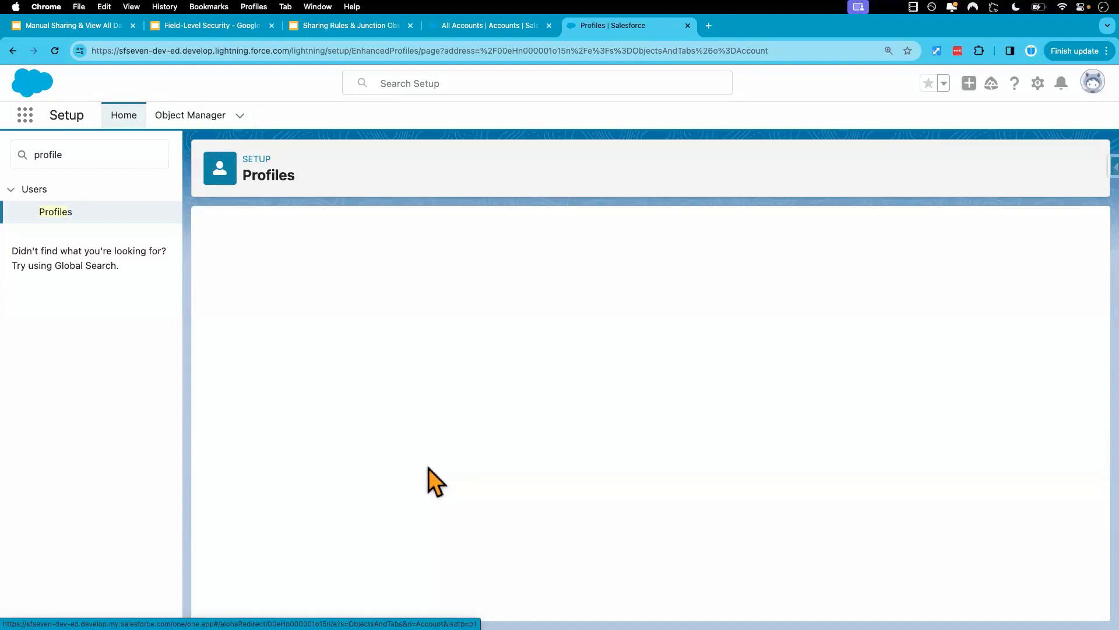
Remove Edit Access for Account Number and Account Region while keeping Read Access, save, and review the profile's field permissions.
scroll(455, 508, down, 5)
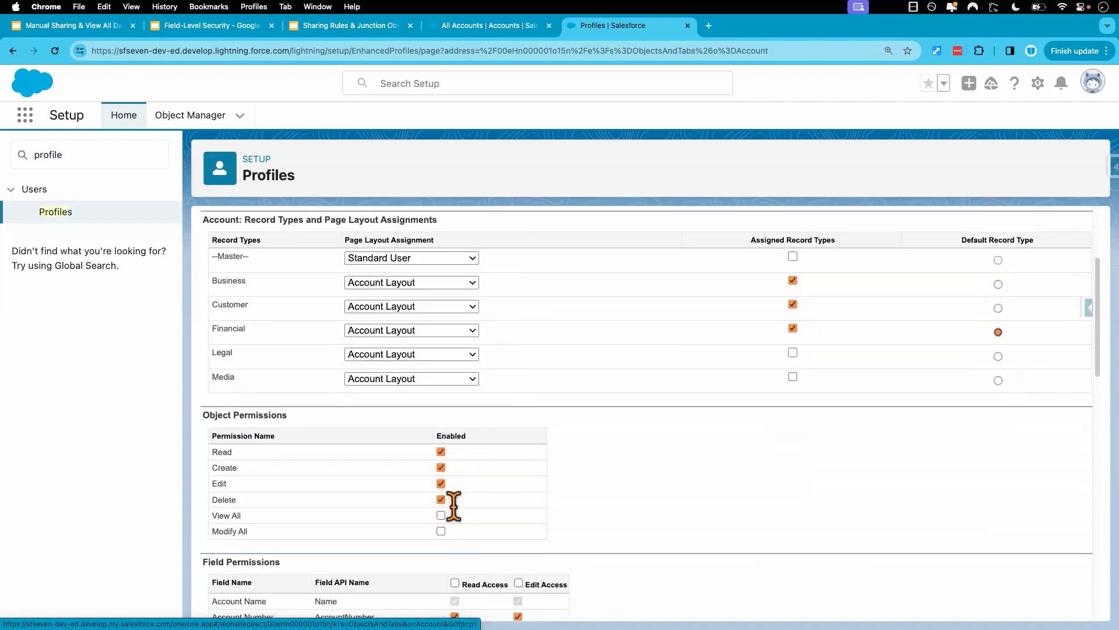
scroll(454, 506, down, 5)
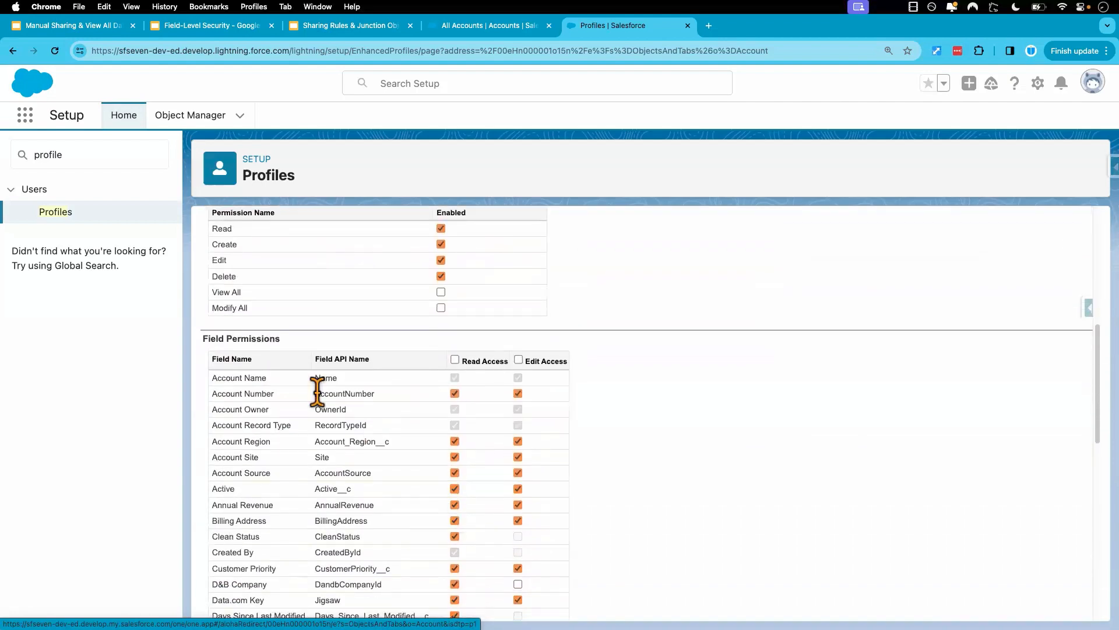
drag(205, 336, 293, 350)
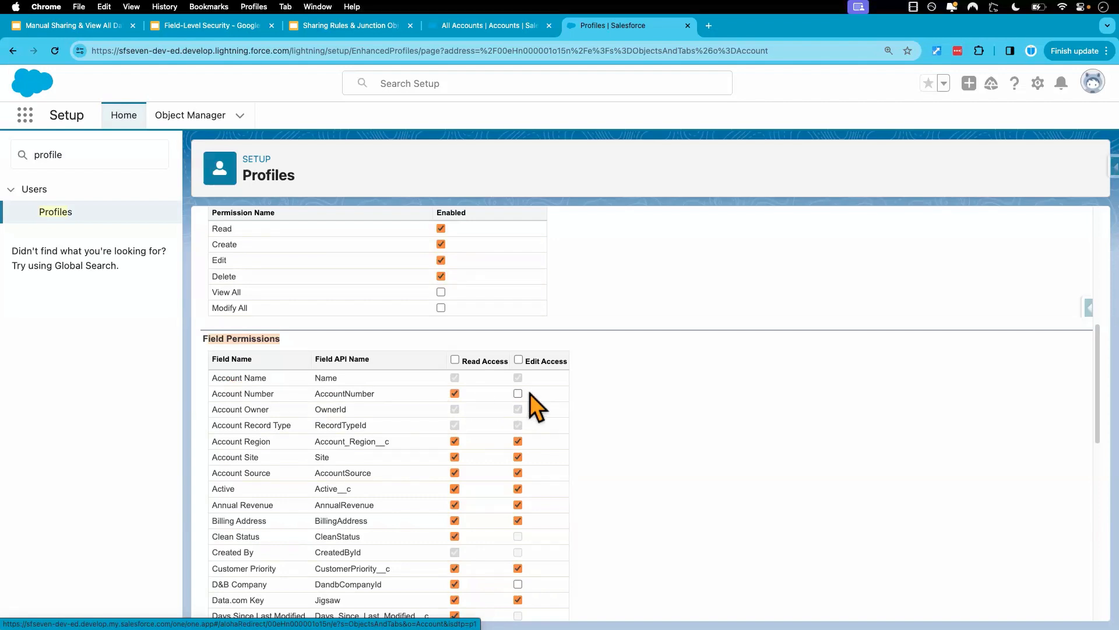
click(455, 393)
click(212, 32)
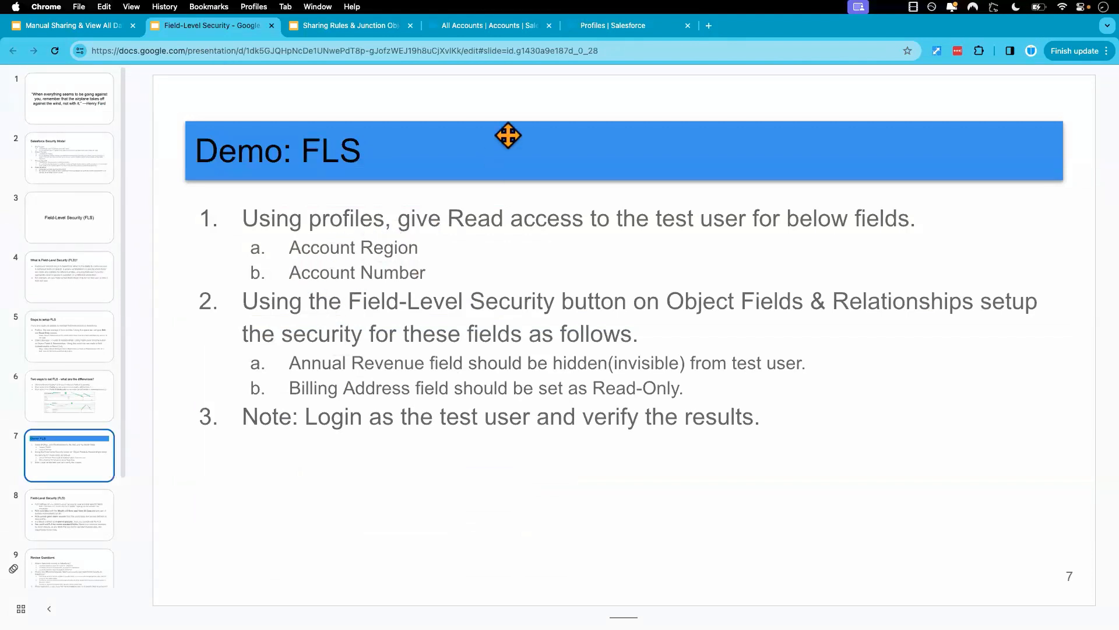
click(596, 27)
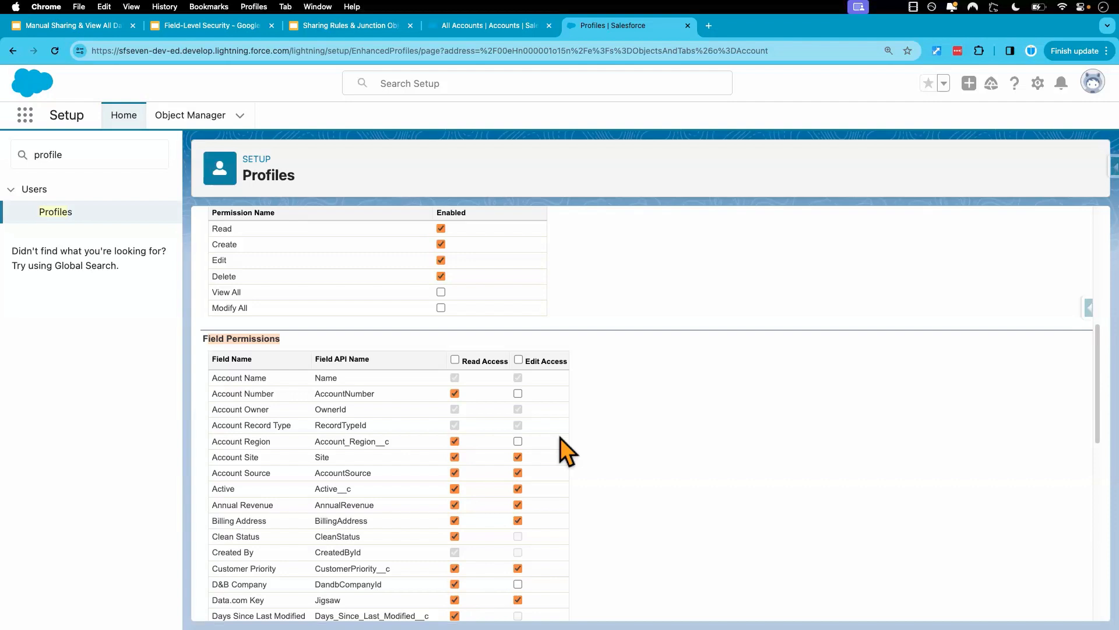
scroll(561, 439, up, 7)
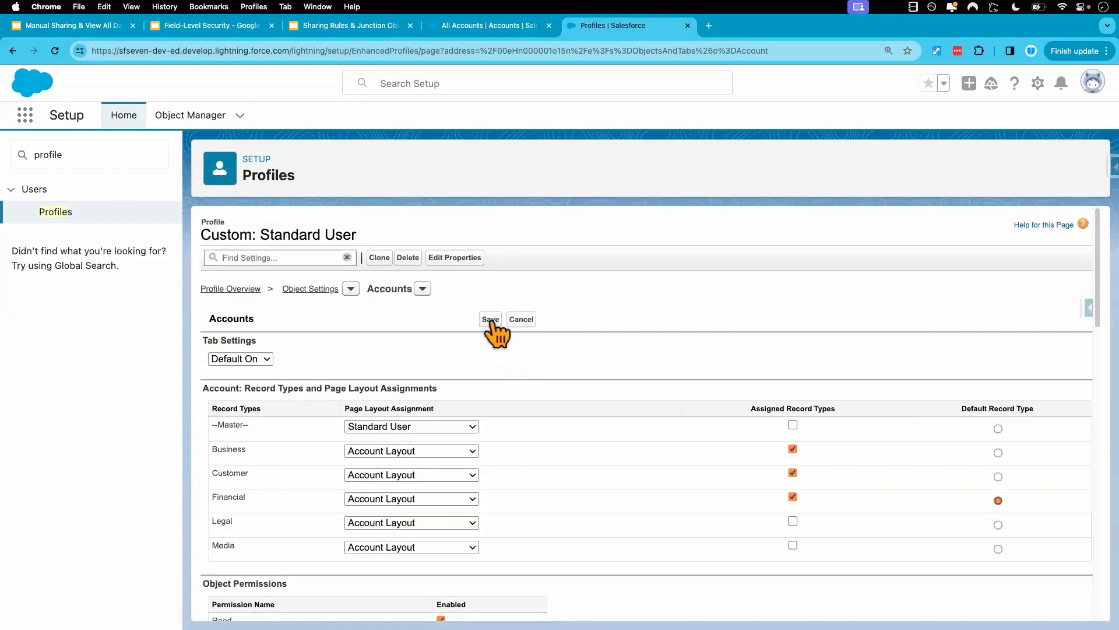
click(490, 319)
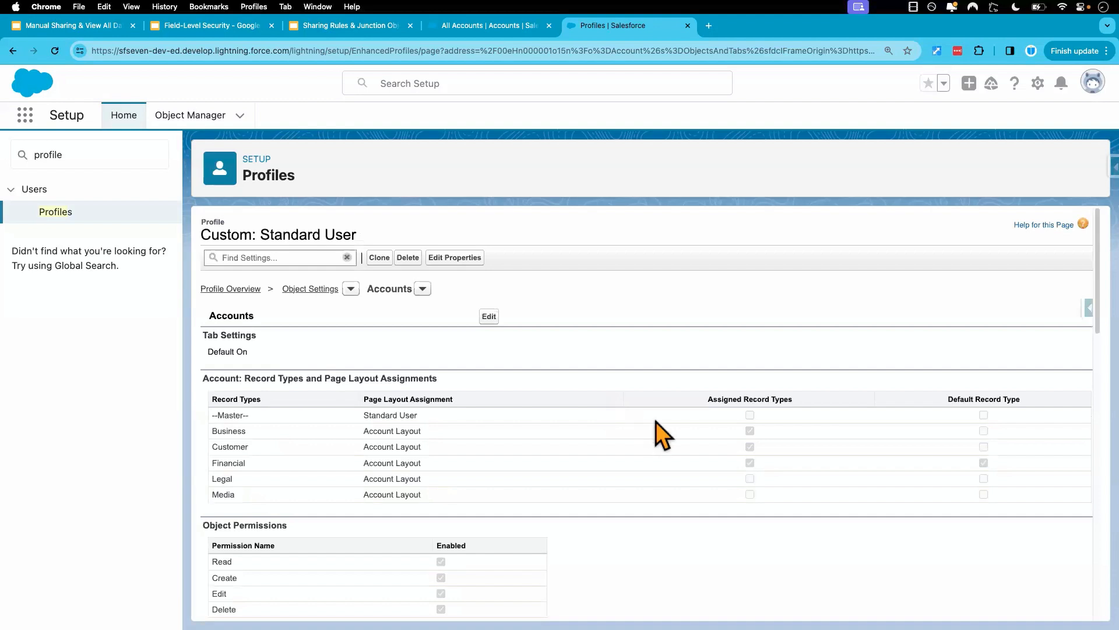
scroll(582, 529, down, 2)
scroll(582, 529, down, 4)
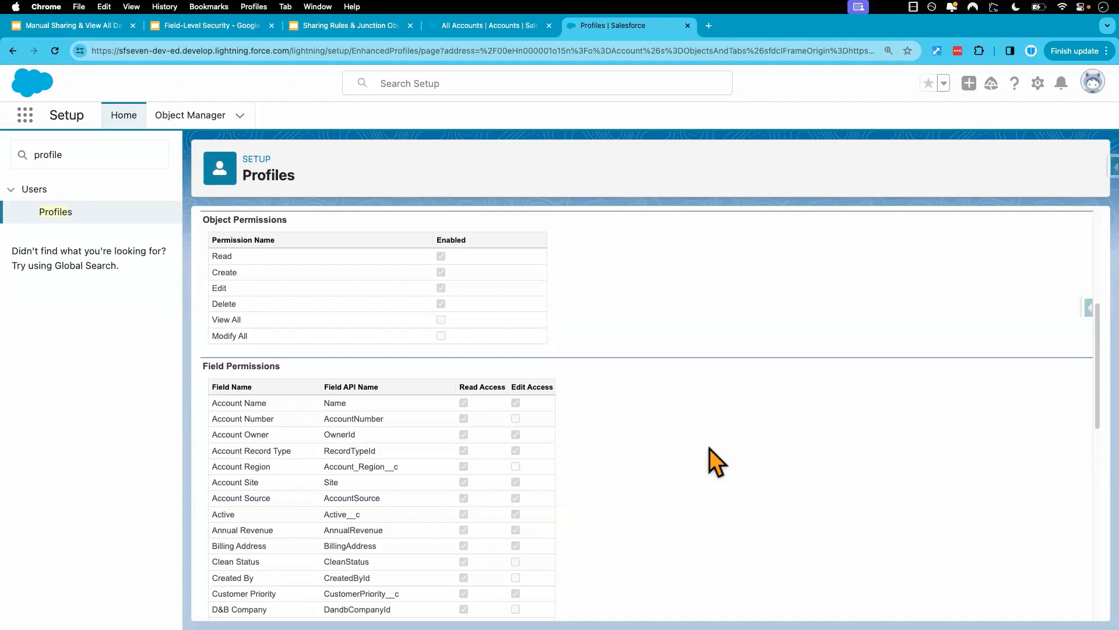
Reload Fin Acct in the test user's session, check whether Account Region and Account Number are editable, and return to the admin's Setup.
key(ctrl+Right)
click(55, 55)
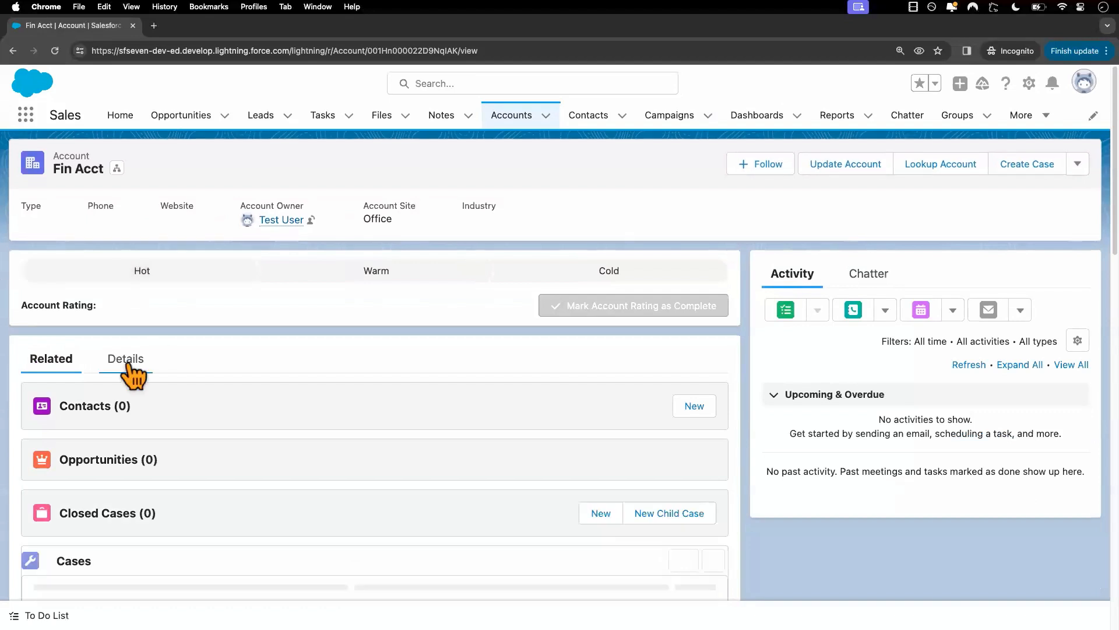
click(126, 359)
scroll(214, 418, down, 4)
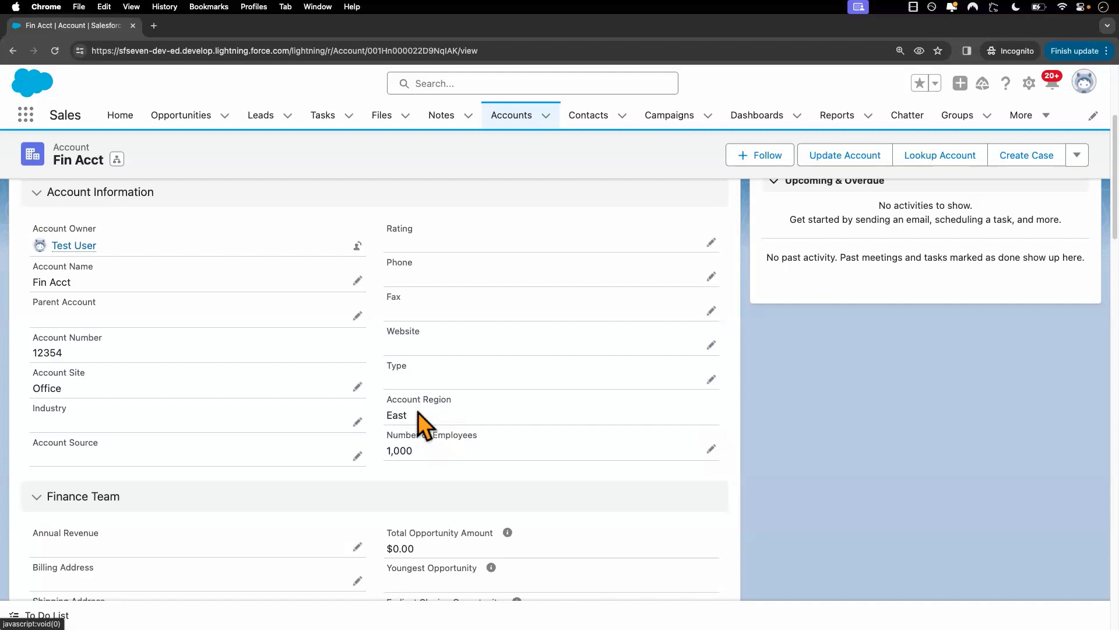
double_click(394, 415)
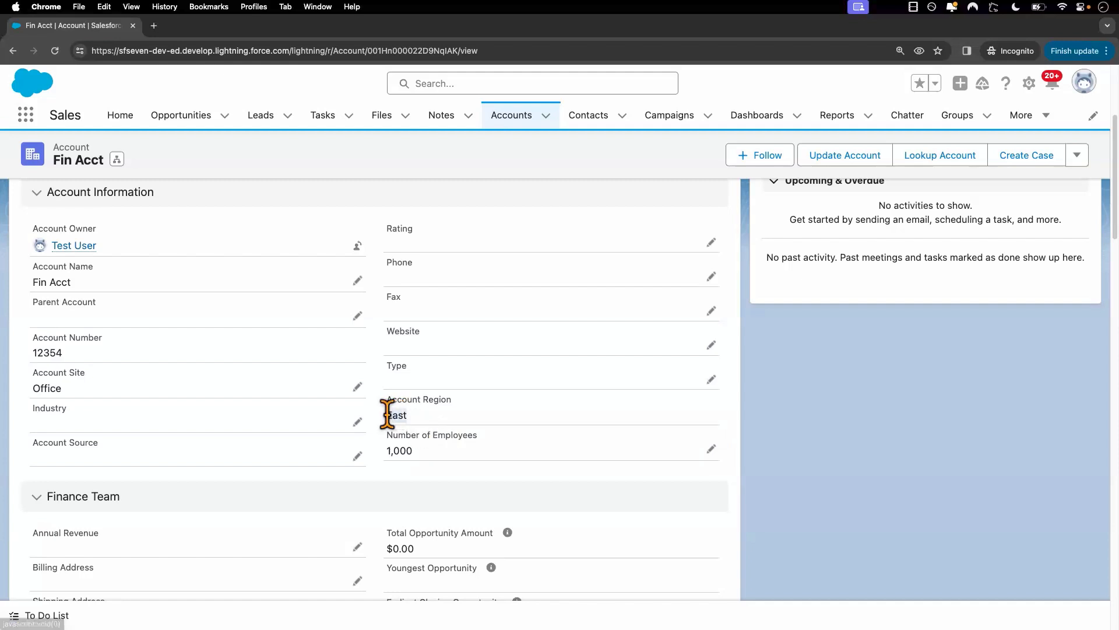
double_click(47, 352)
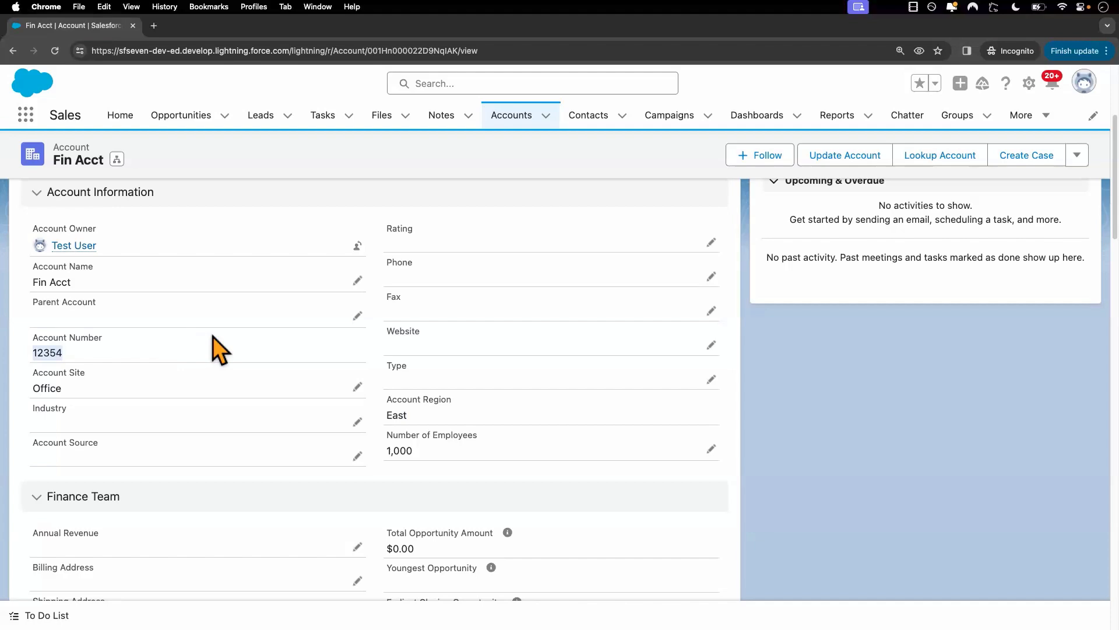
key(ctrl+Left)
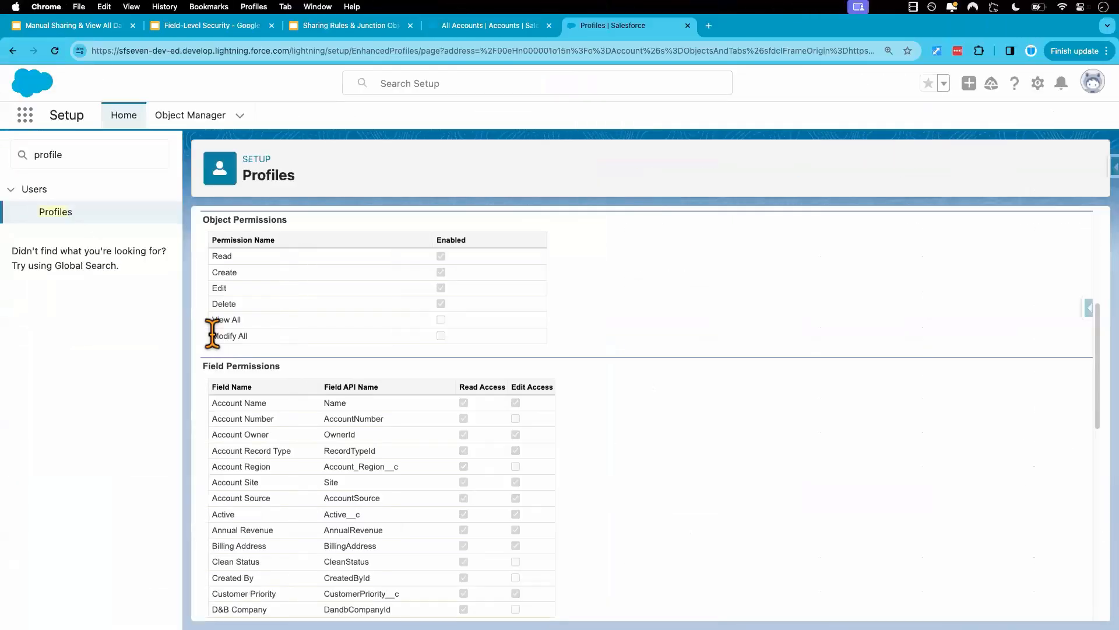
Open the North-region Fin Acct record from the account list in the admin's session and review its details.
click(499, 24)
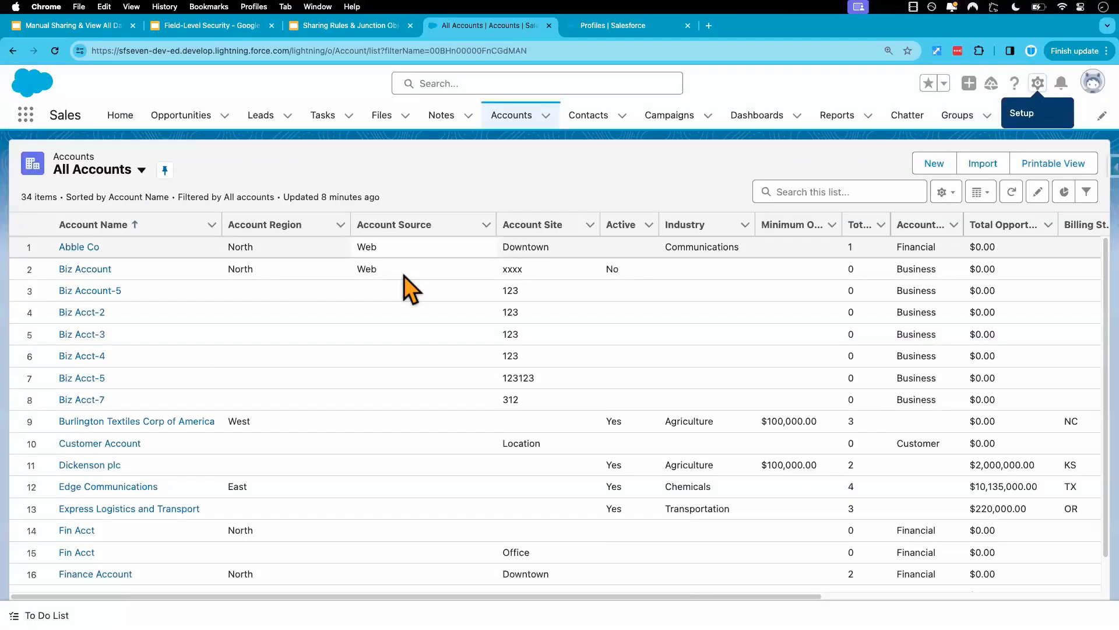
key(ctrl+Right)
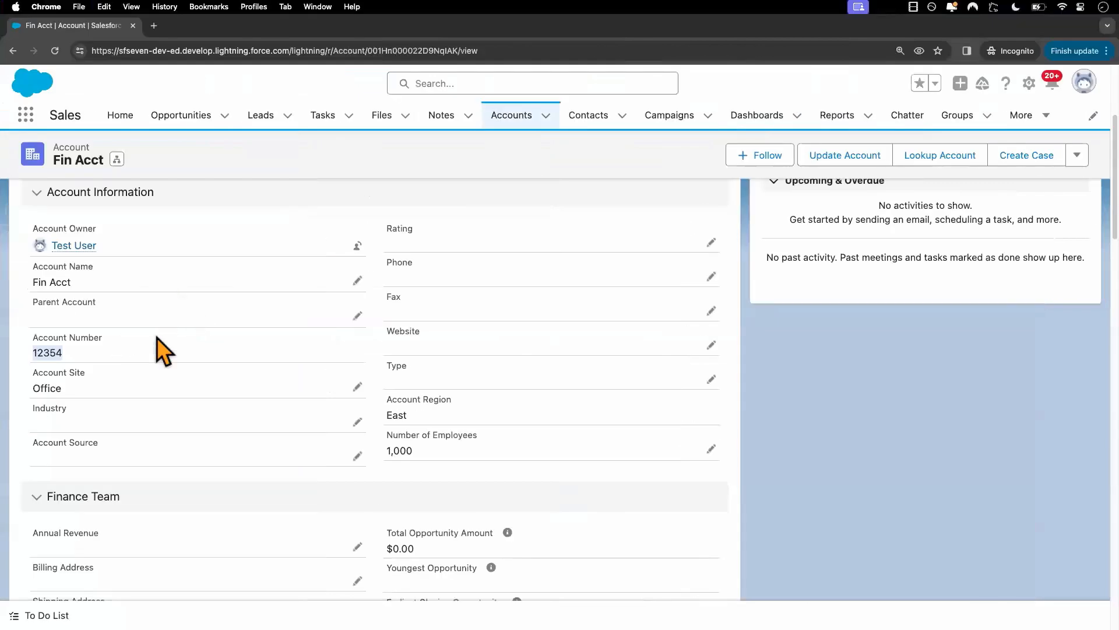
key(ctrl+Left)
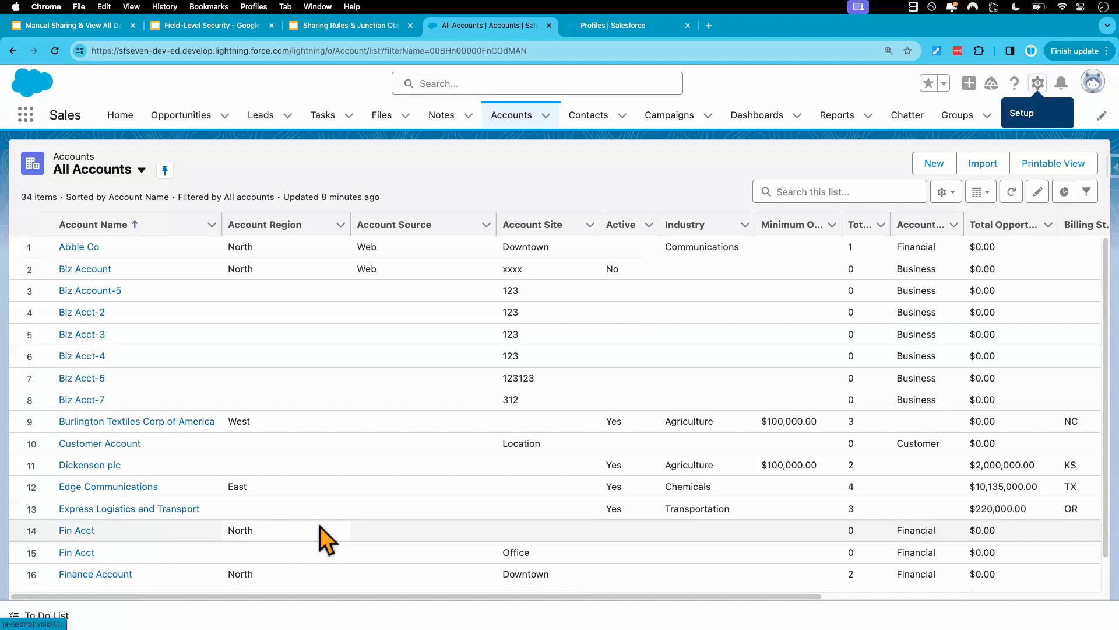
click(75, 530)
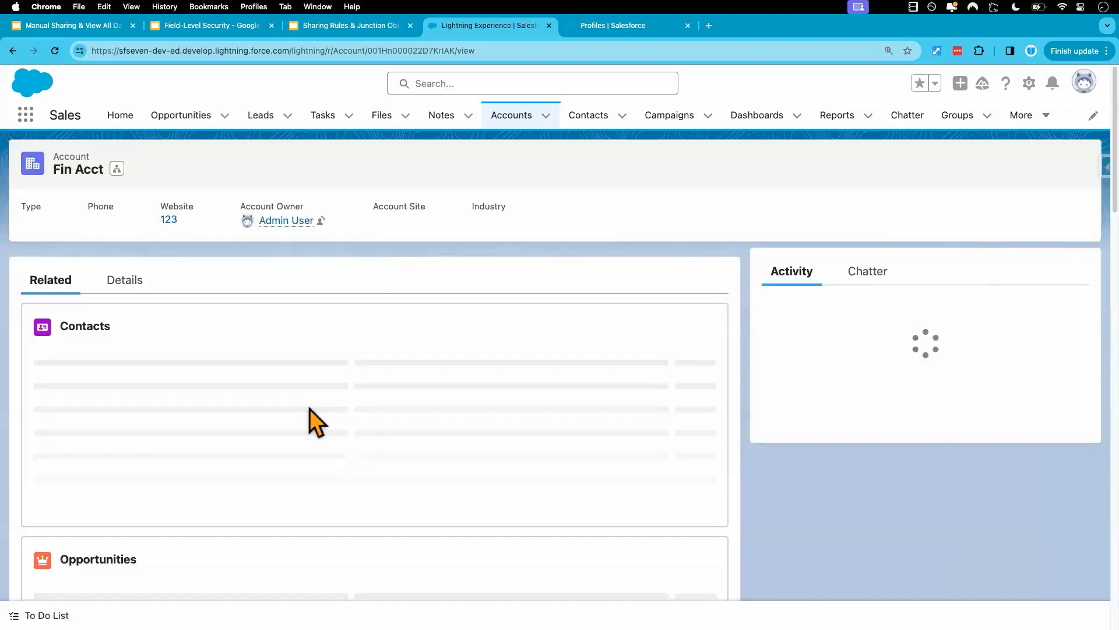
click(125, 361)
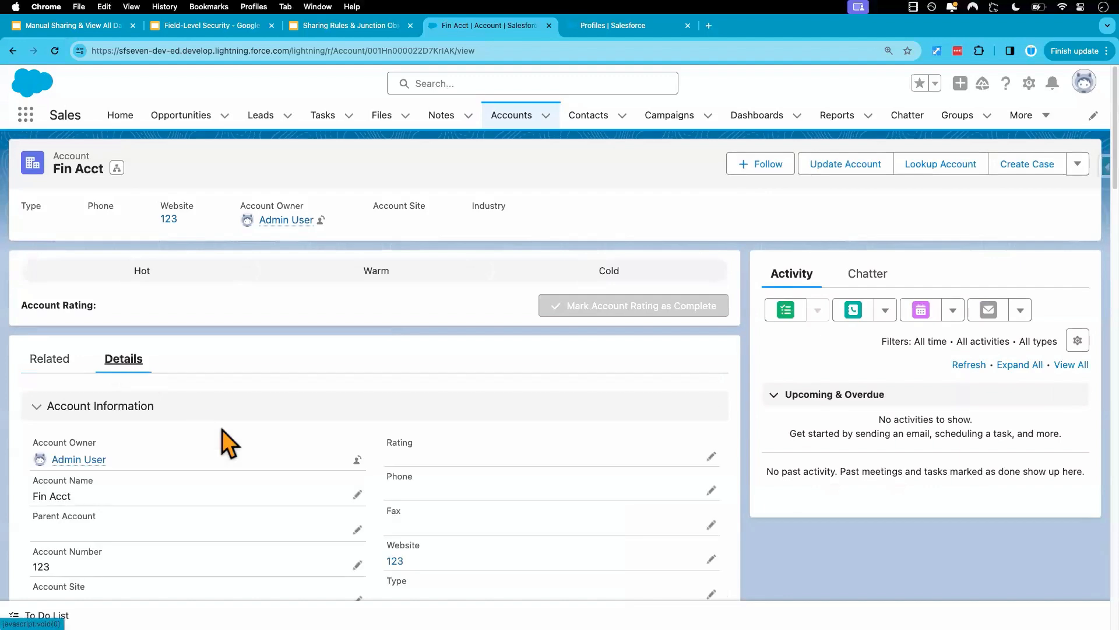
scroll(222, 429, down, 7)
scroll(222, 429, down, 10)
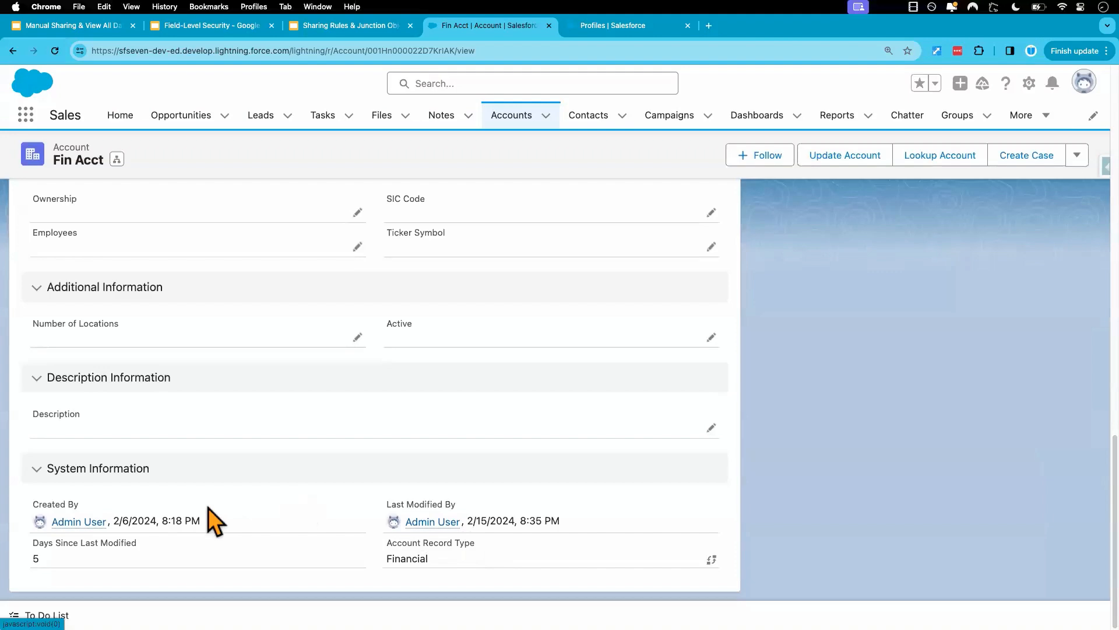
scroll(251, 488, up, 2)
scroll(250, 488, up, 15)
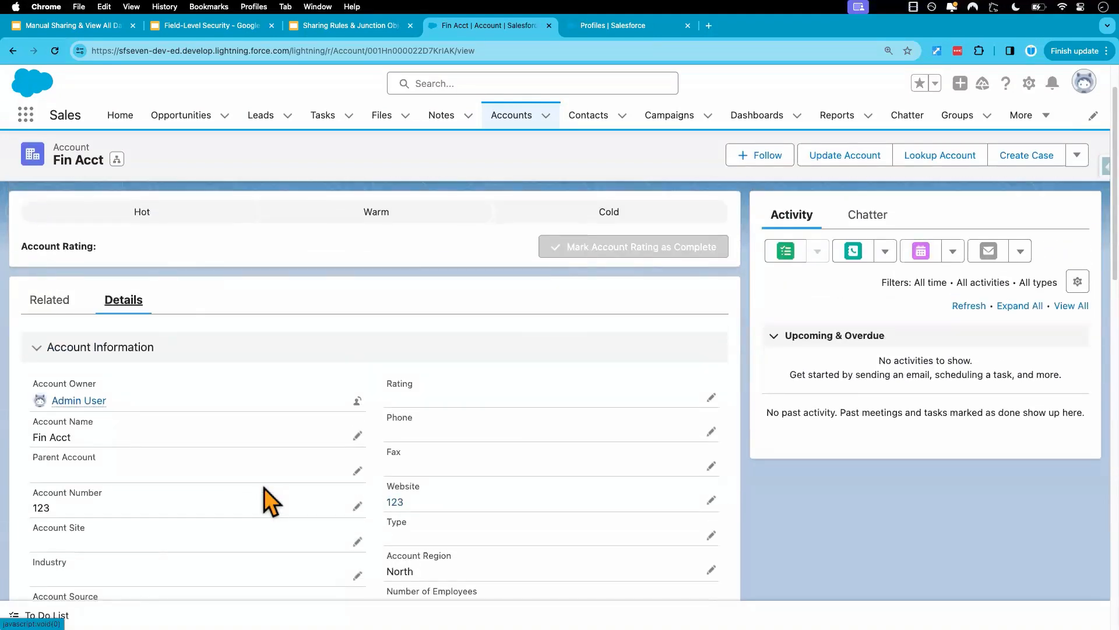
Copy the record ID from the test user's Fin Acct URL and open that same record's details in the admin's session.
key(ctrl+Right)
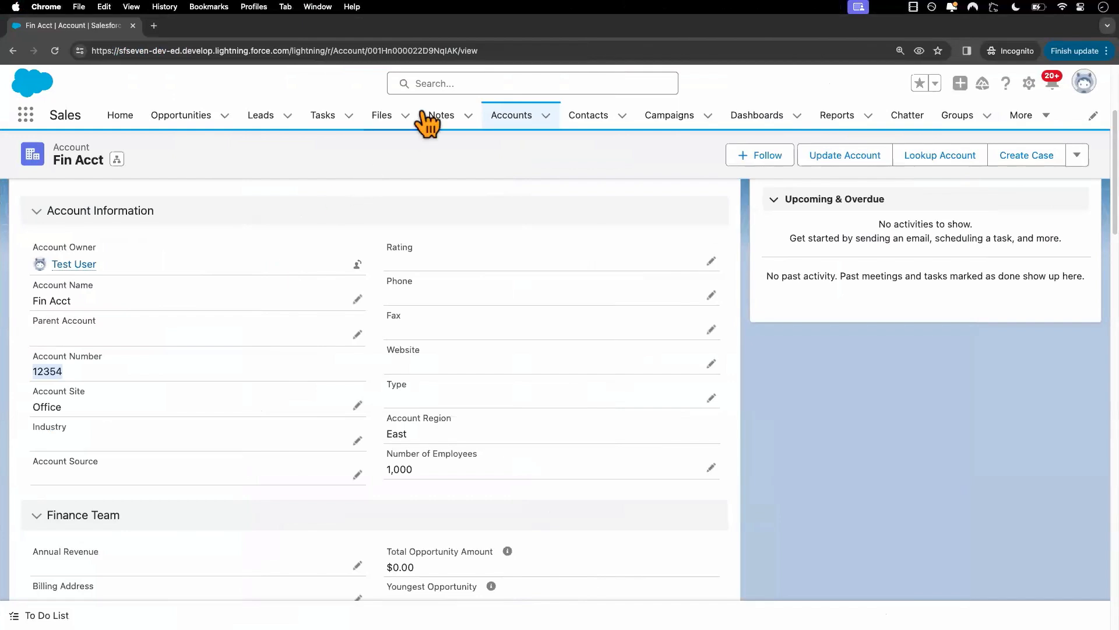
double_click(422, 51)
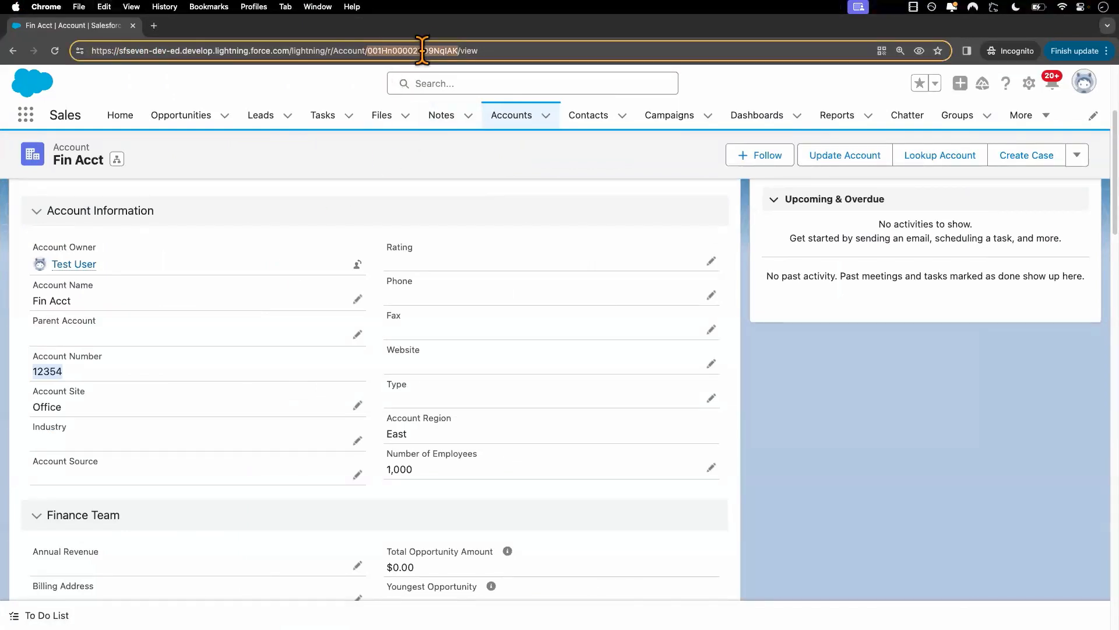
key(ctrl+Left)
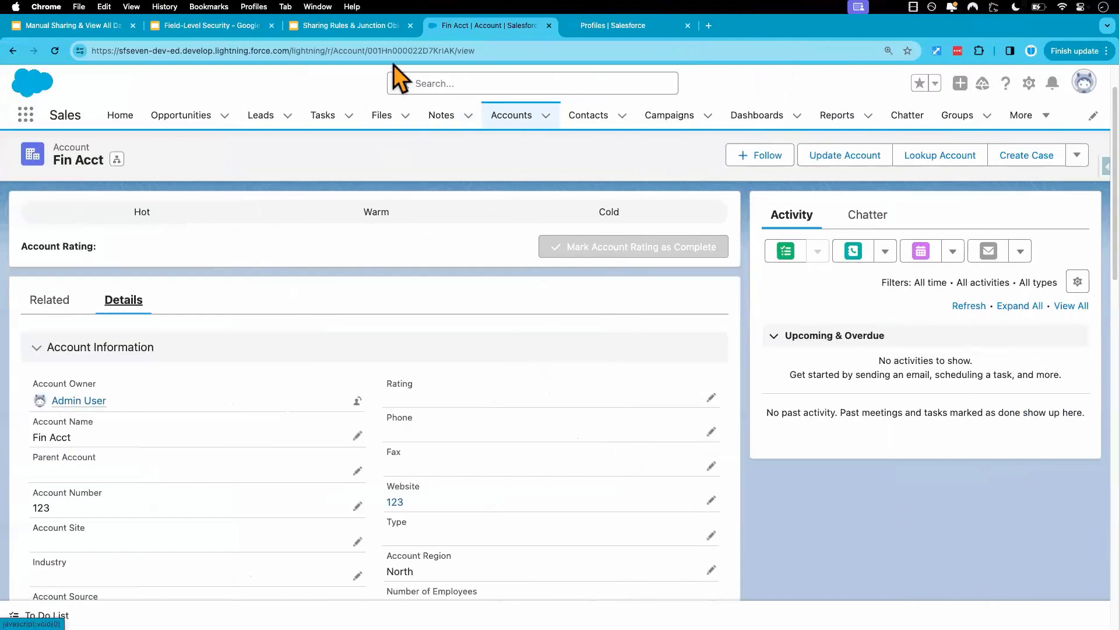
double_click(398, 50)
text(001Hn000022D9NqIAK)
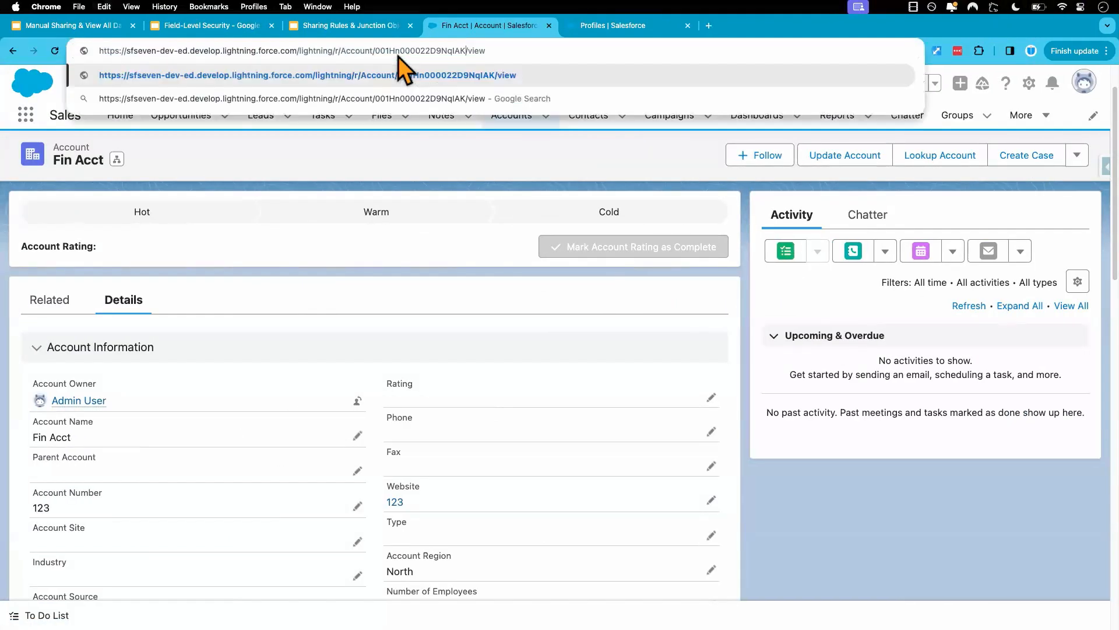
key(Return)
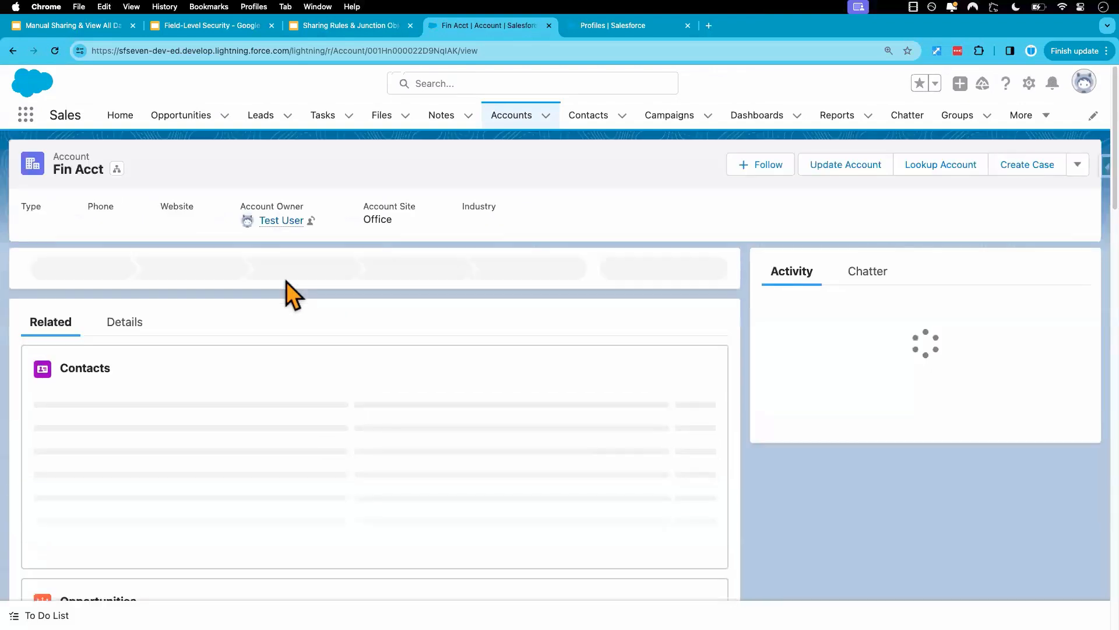
click(134, 358)
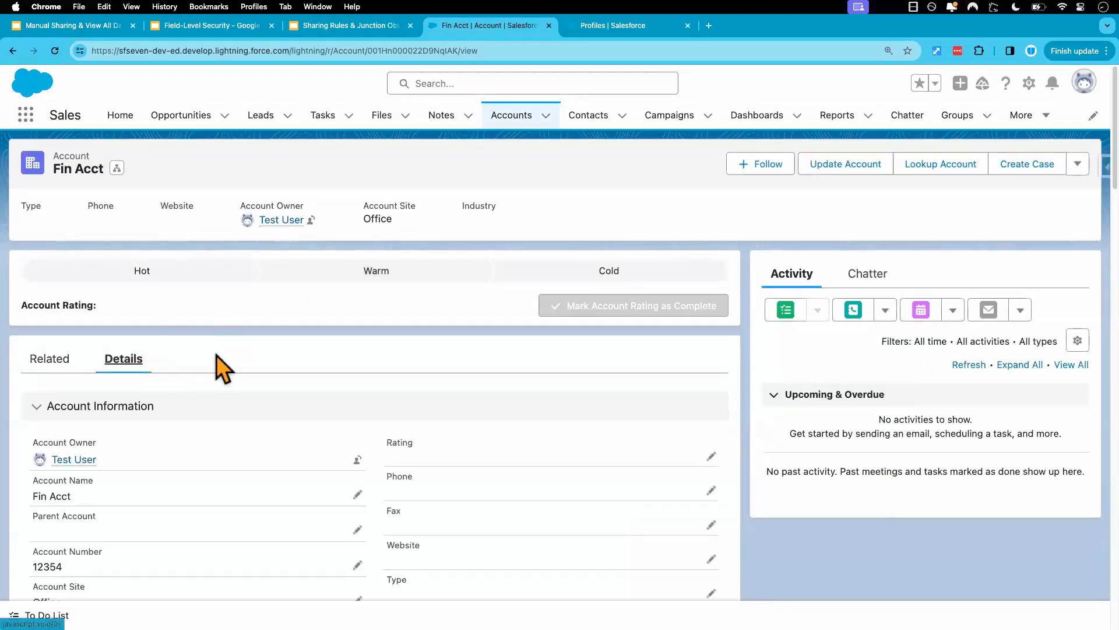
scroll(271, 426, down, 2)
scroll(271, 426, down, 1)
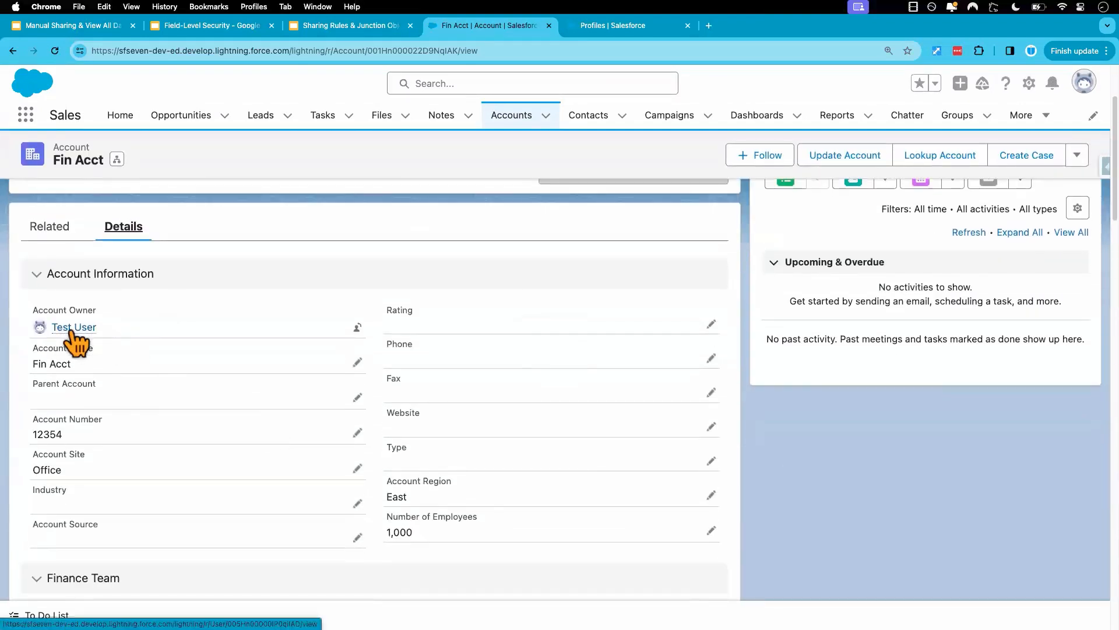
mouse_move(60, 344)
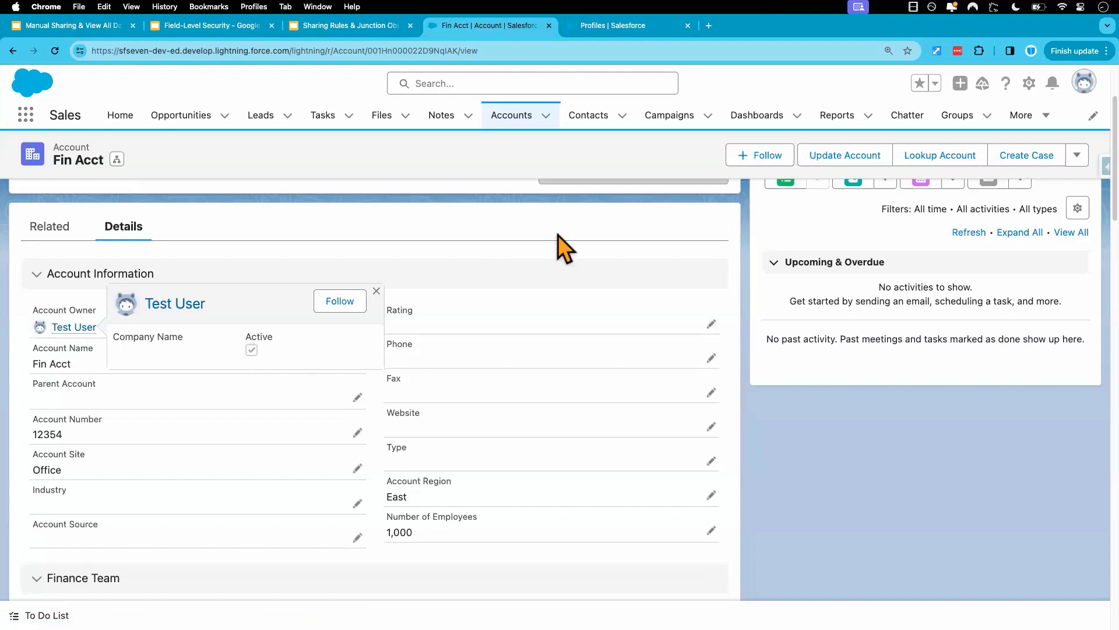
Enter a new Account Number for Fin Acct, set its Account Region to North, and save the record.
click(358, 433)
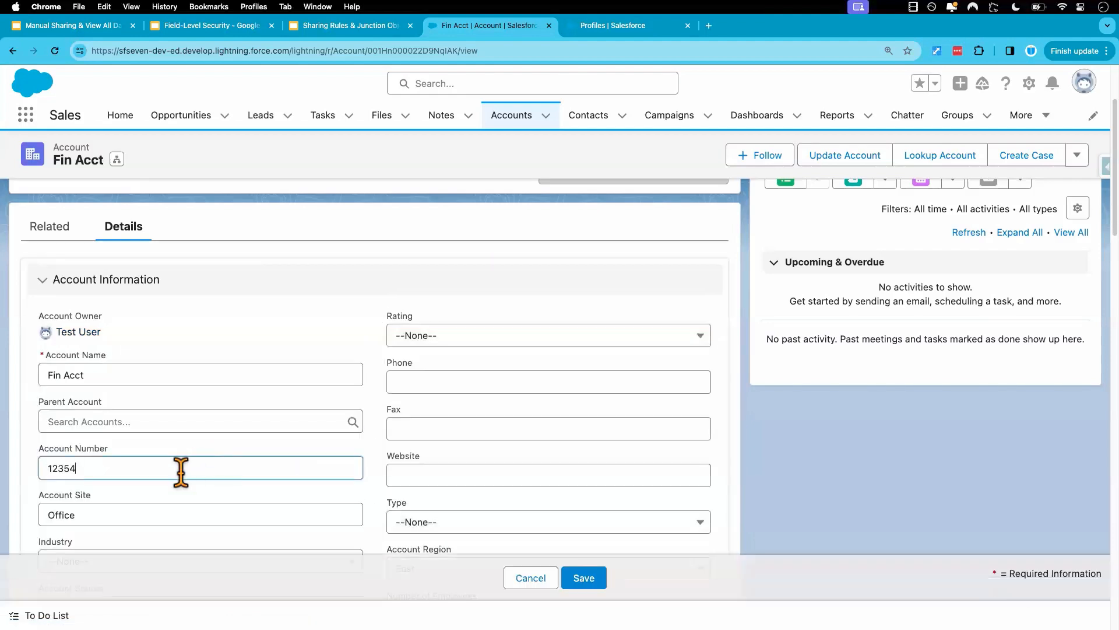
text(9999)
scroll(471, 466, down, 2)
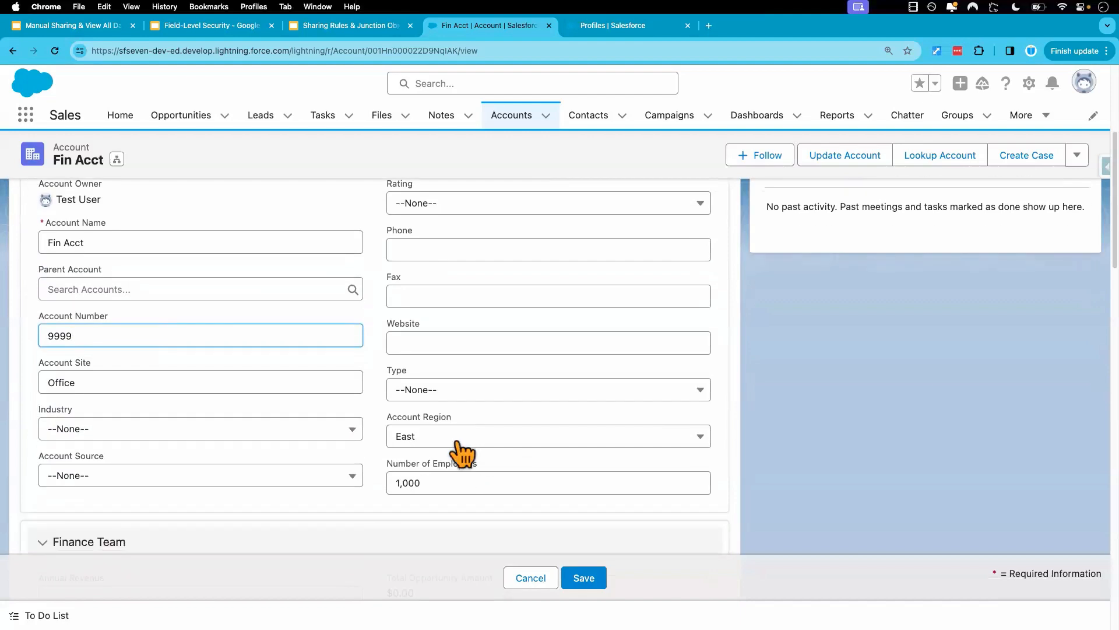
click(455, 444)
click(441, 519)
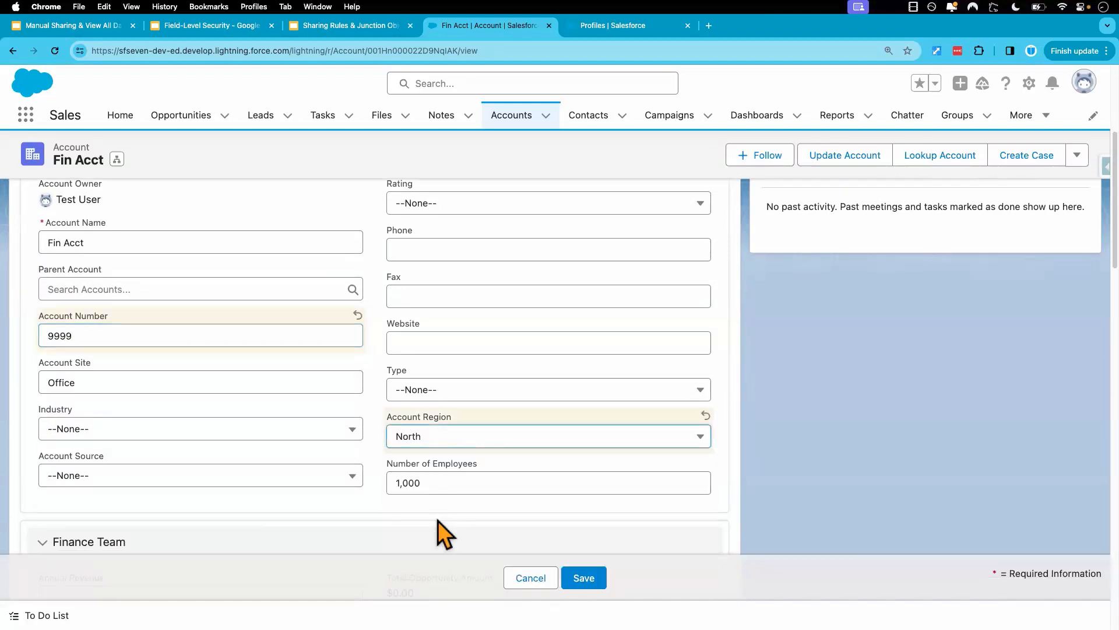
click(577, 580)
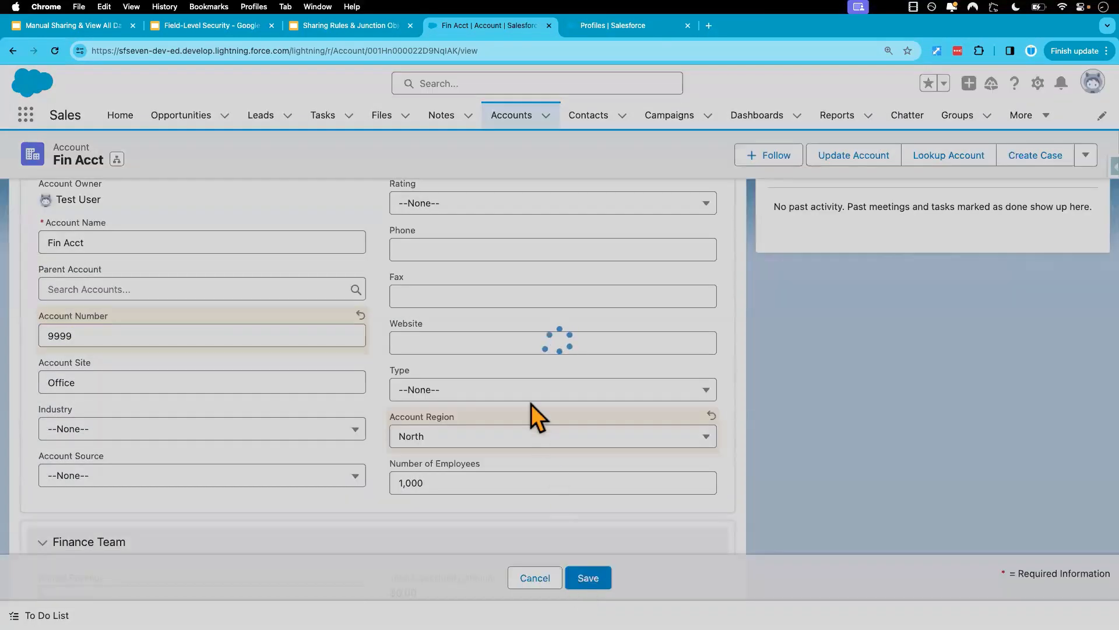
Reload Fin Acct in the test user's session and check Account Number and Account Region in its details.
key(ctrl+Right)
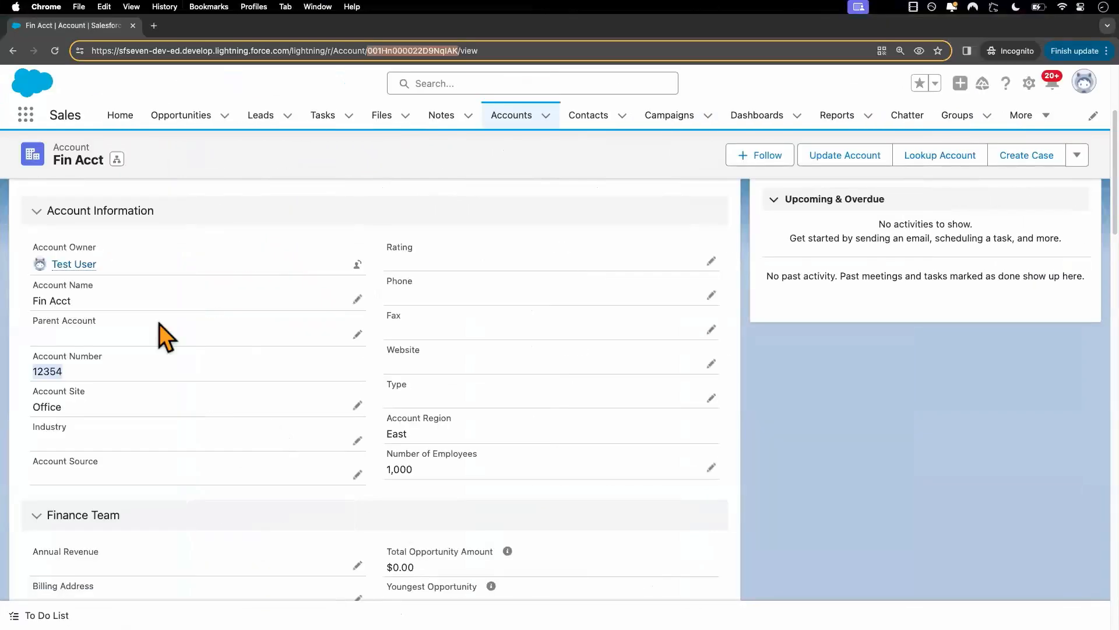
click(55, 50)
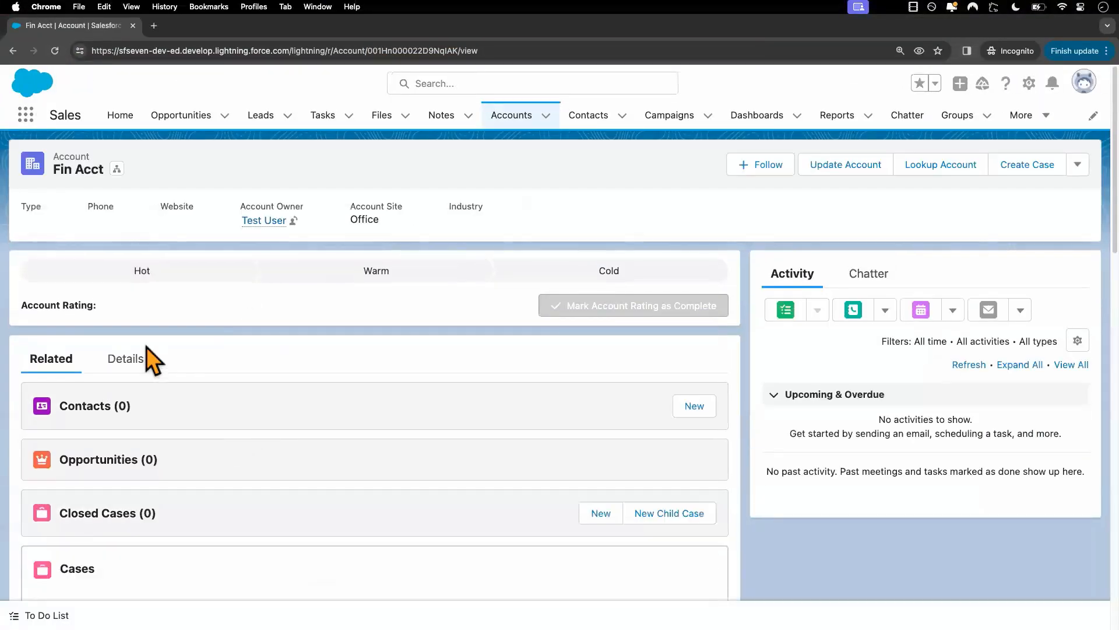
click(137, 360)
scroll(293, 478, down, 3)
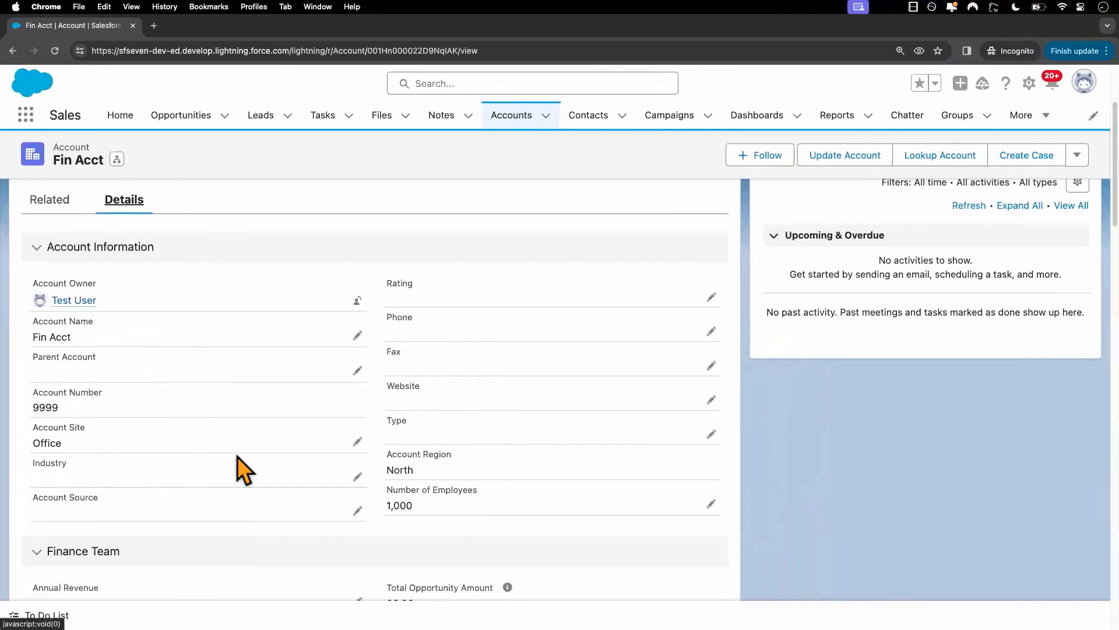
In the admin's Setup, remove Read Access for Account Number and Account Region from the Custom: Standard User profile's Accounts settings, save, and review the field permissions.
key(ctrl+Left)
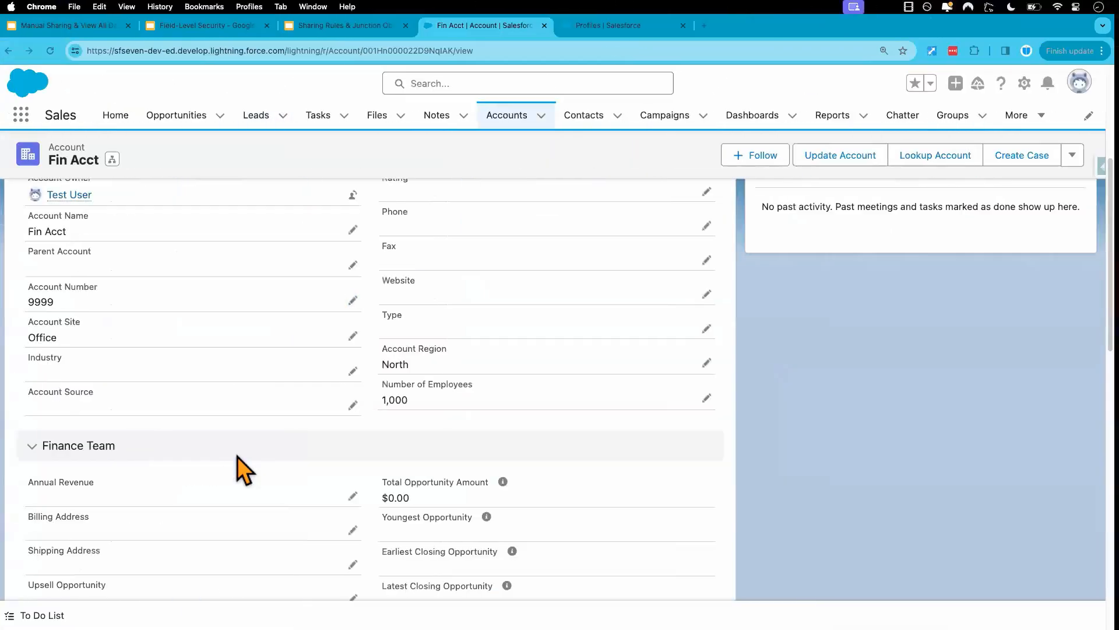
click(606, 26)
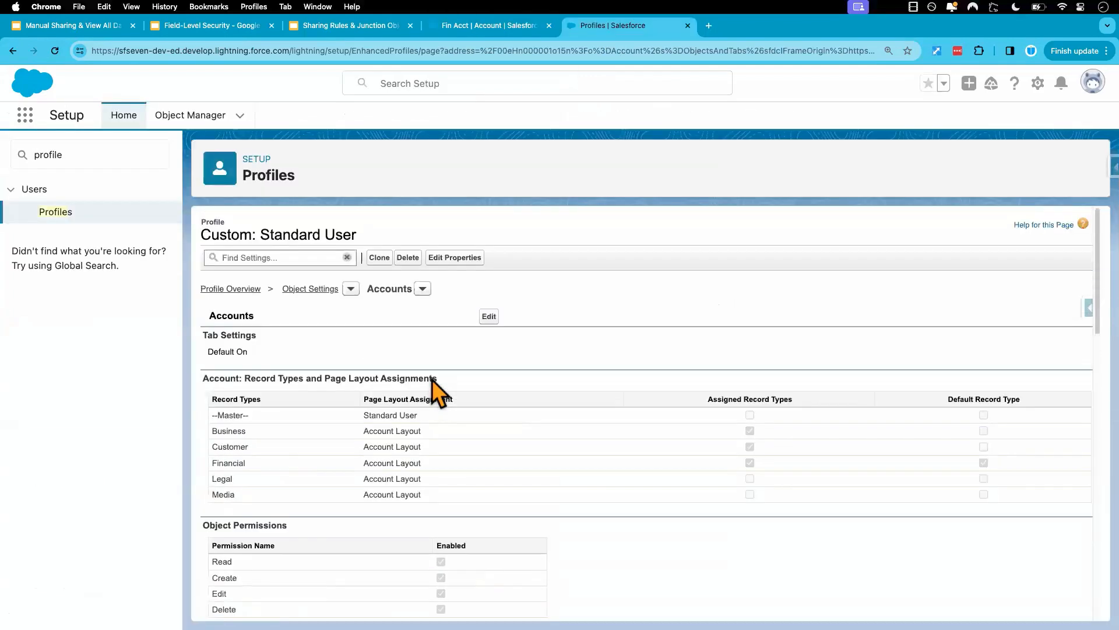
click(490, 317)
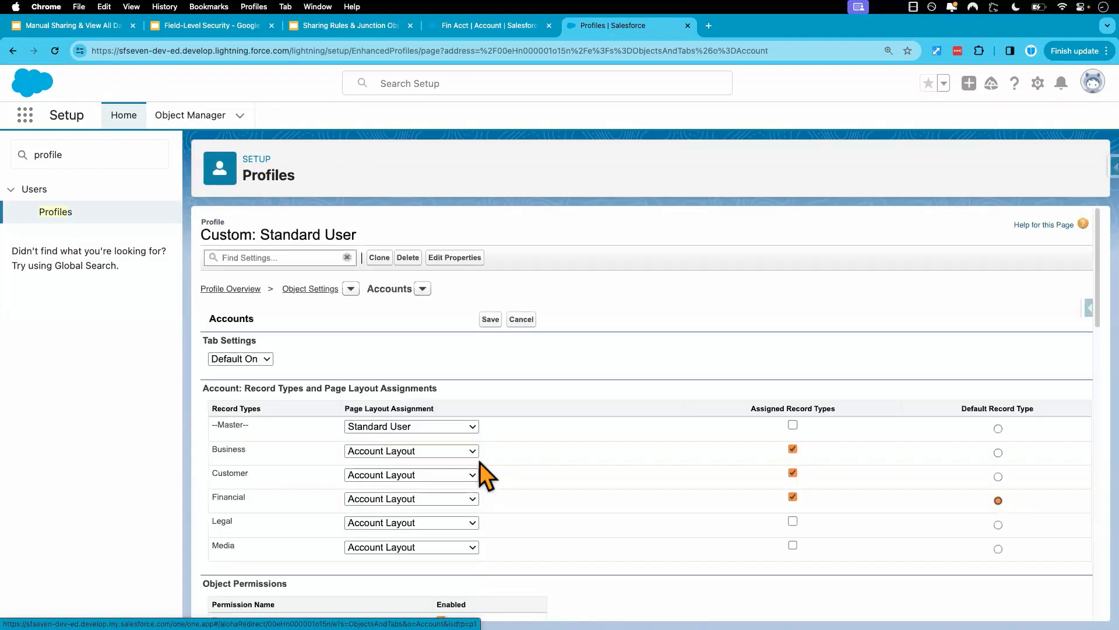
scroll(506, 503, down, 6)
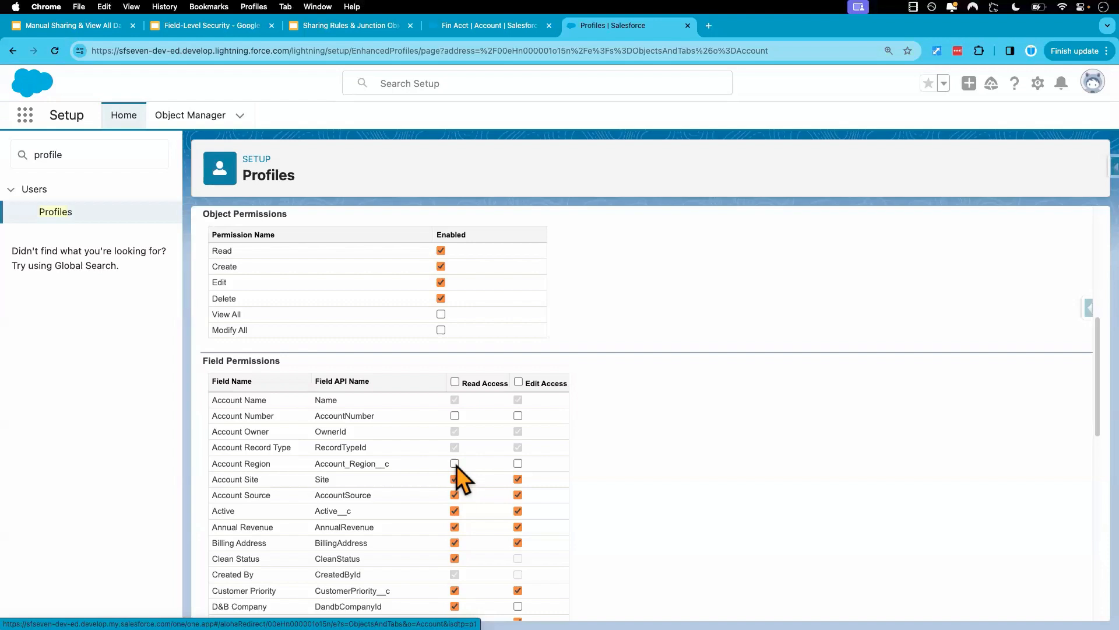
scroll(551, 341, up, 6)
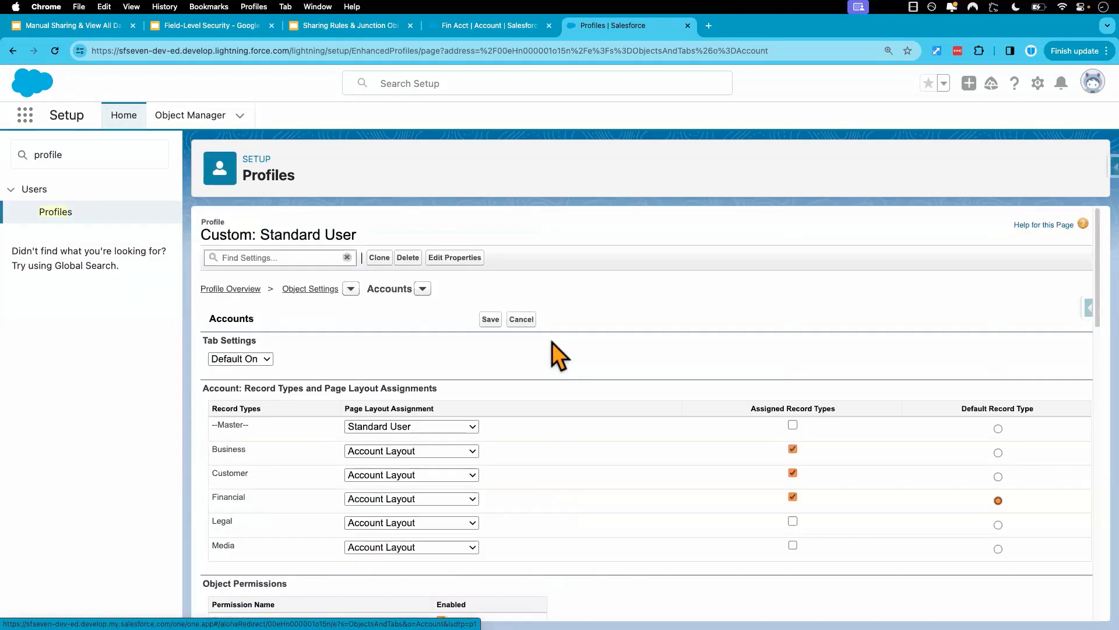
click(490, 320)
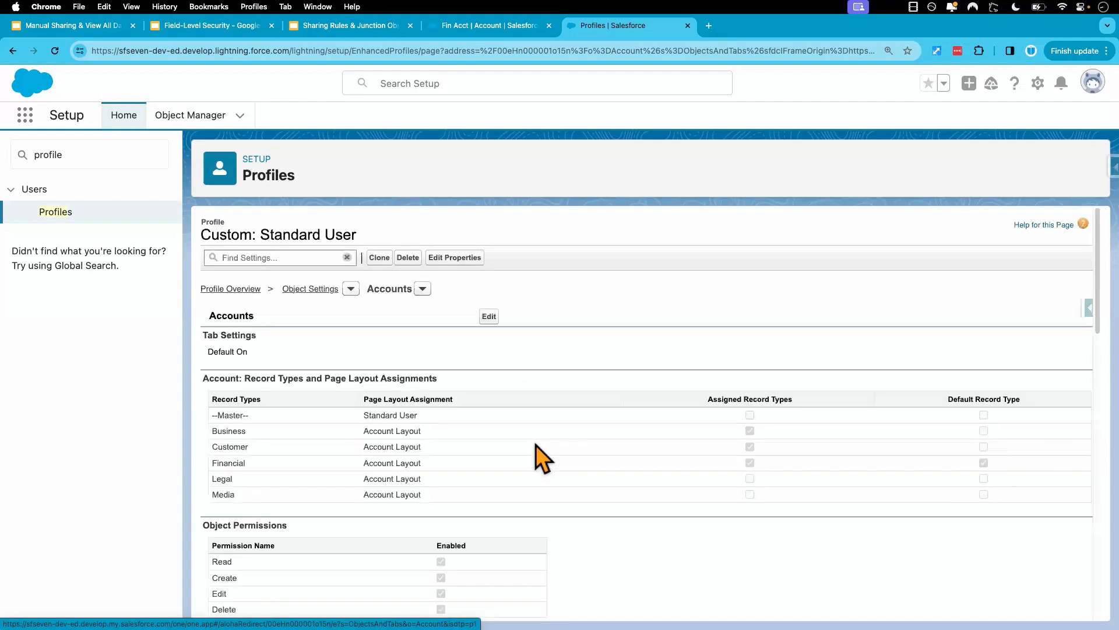
scroll(579, 470, down, 5)
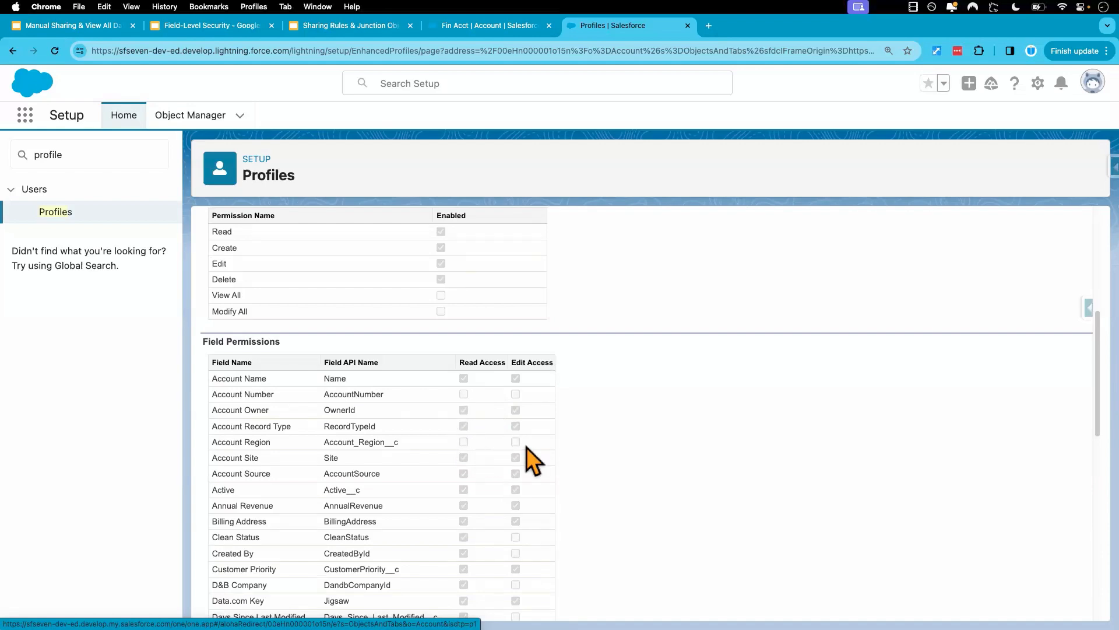
Reload Fin Acct in the test user's session, check whether Account Number and Account Region show values, and return to the admin's session.
key(ctrl+Right)
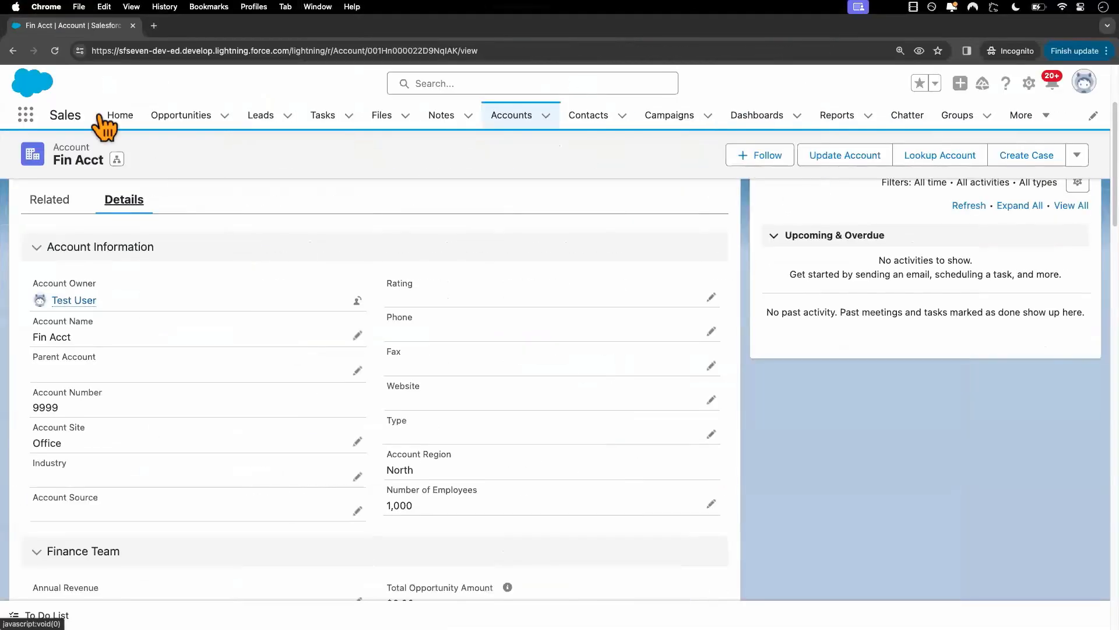
click(55, 57)
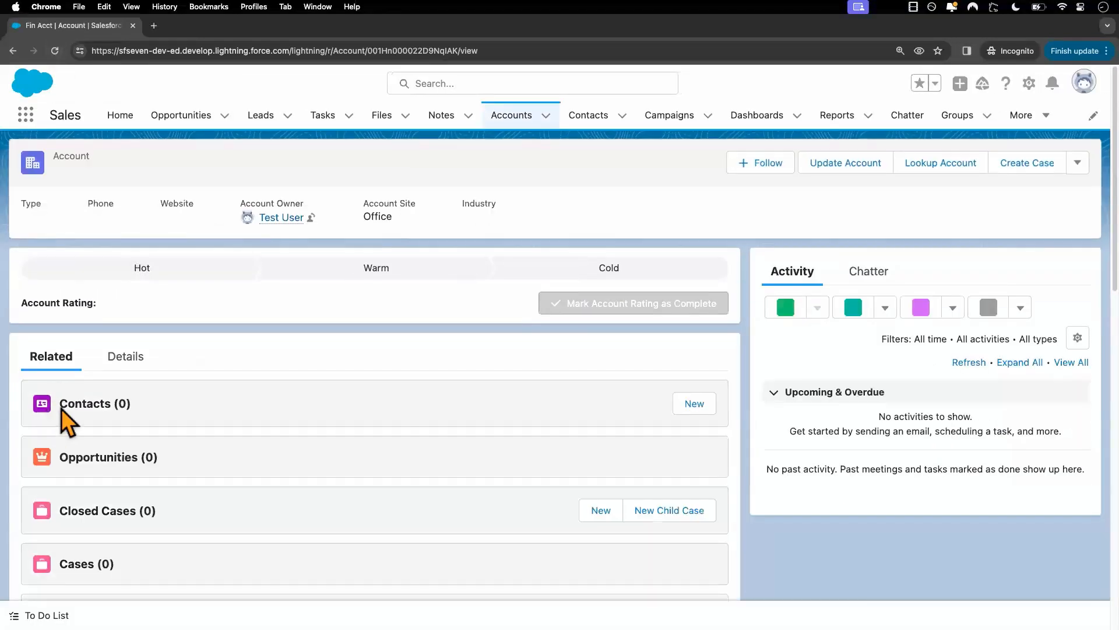
click(131, 357)
scroll(175, 408, down, 1)
scroll(193, 438, down, 3)
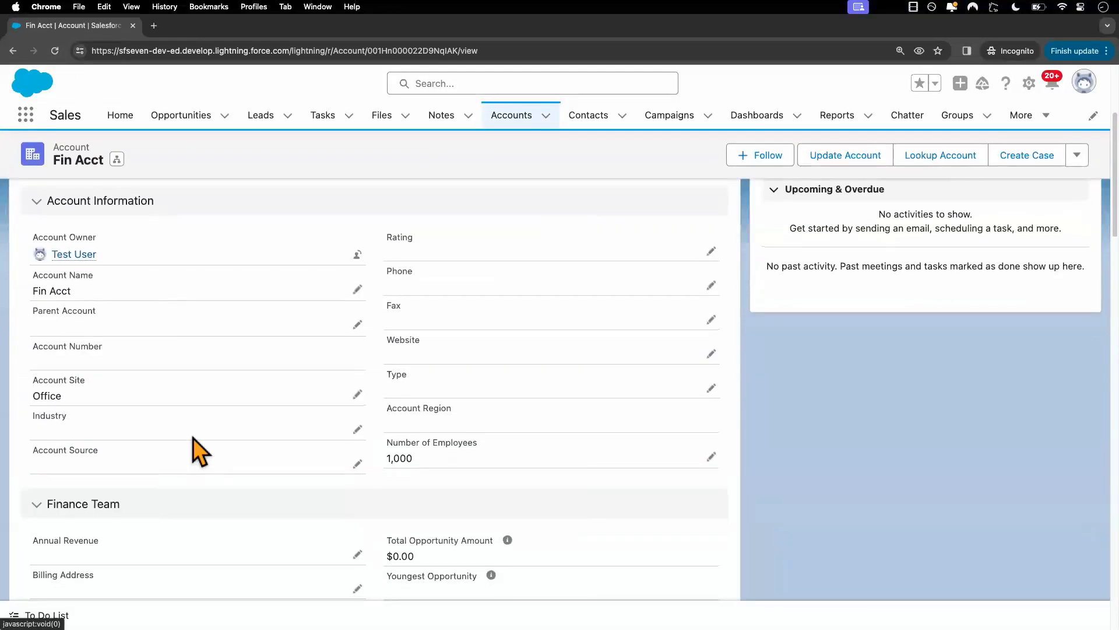
scroll(193, 438, down, 1)
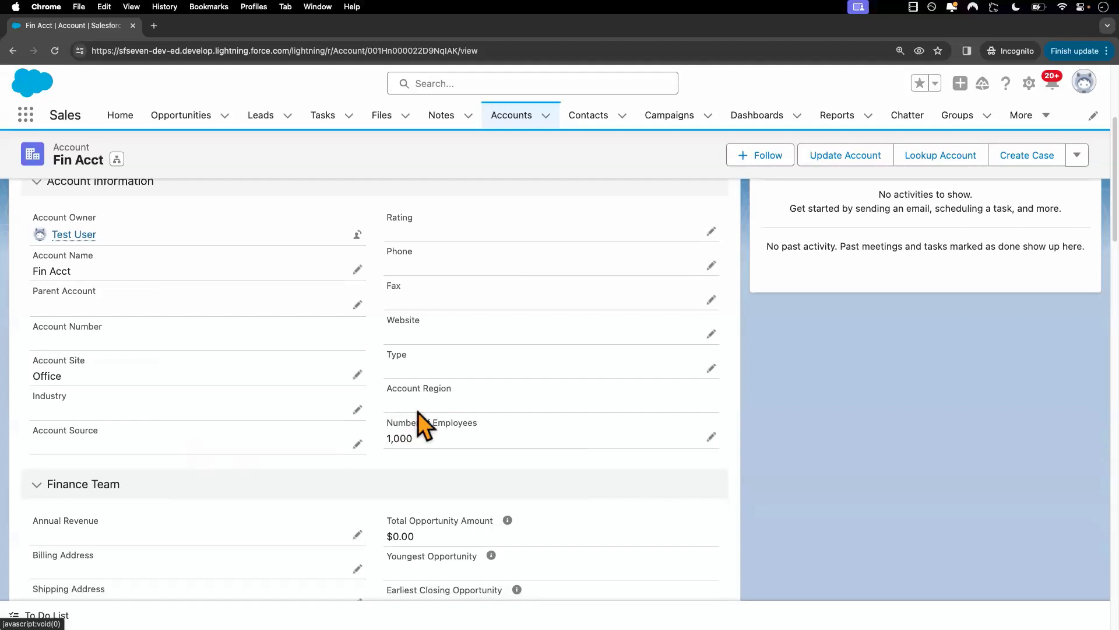
drag(387, 388, 446, 391)
click(432, 401)
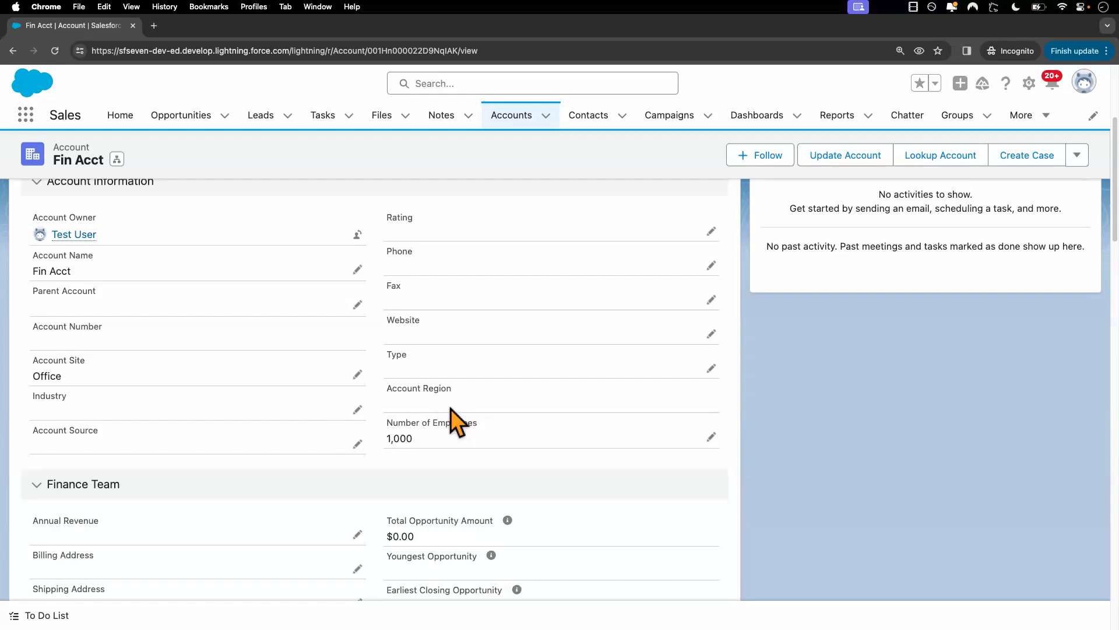
key(ctrl+Left)
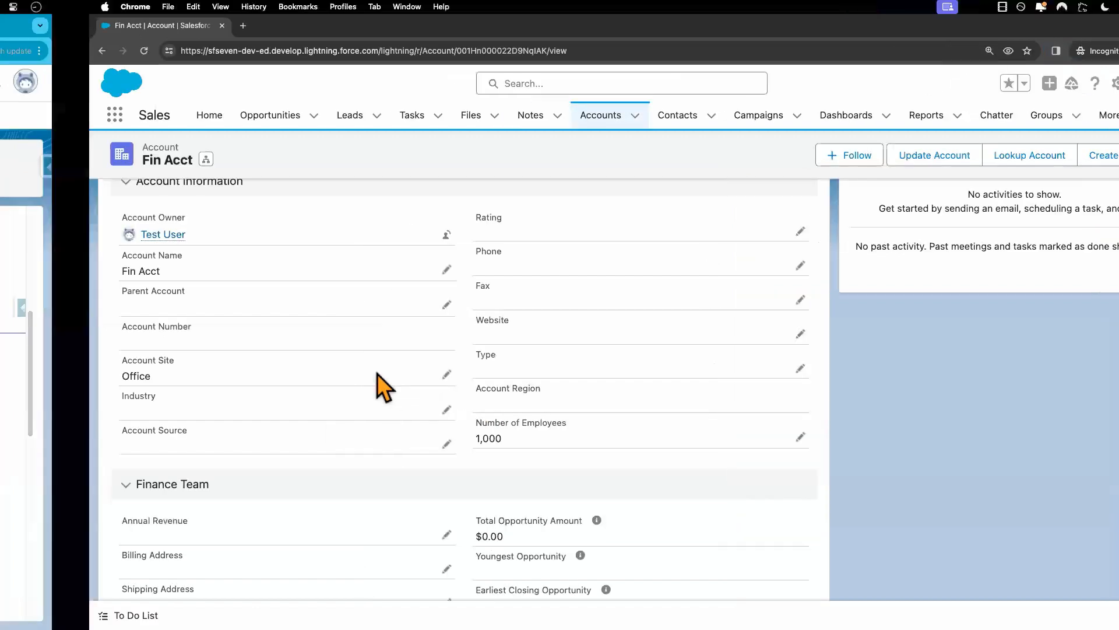
Compare the Account Number and Account Region fields on Fin Acct between the admin's session and the test user's session.
click(482, 25)
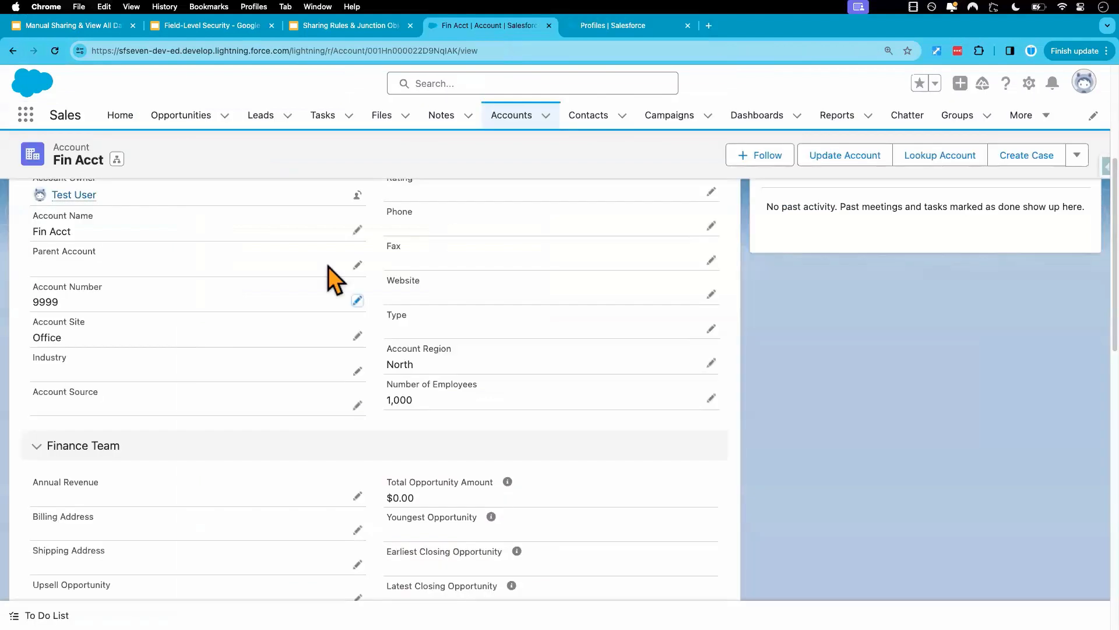
mouse_move(33, 289)
mouse_down()
mouse_move(104, 289)
mouse_move(33, 300)
mouse_up()
click(63, 297)
drag(457, 351, 387, 351)
key(ctrl+Right)
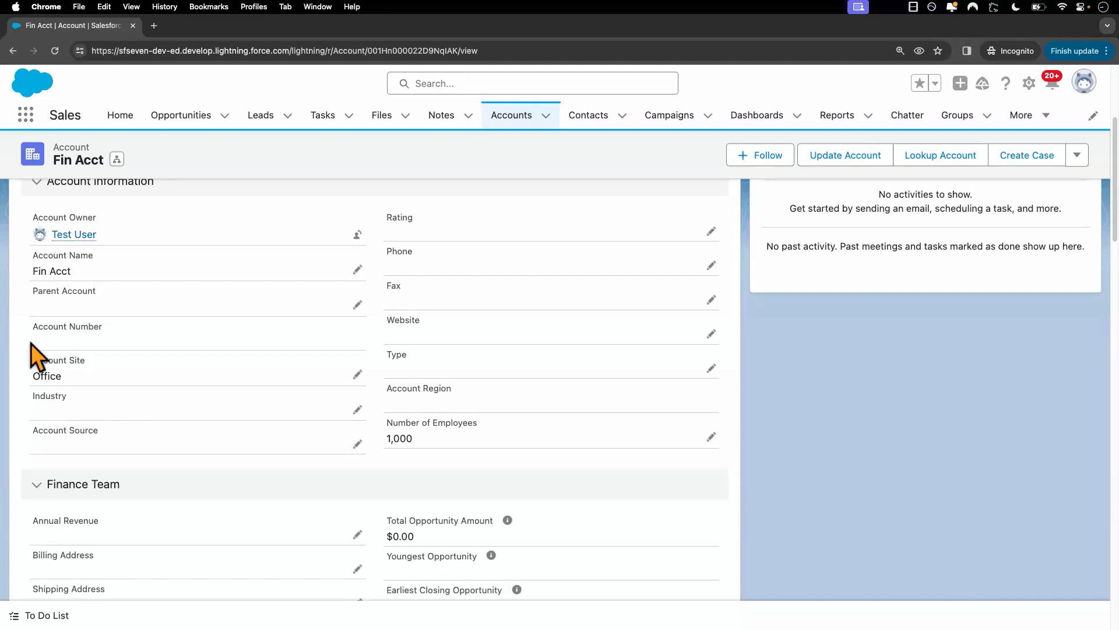
key(ctrl+Right)
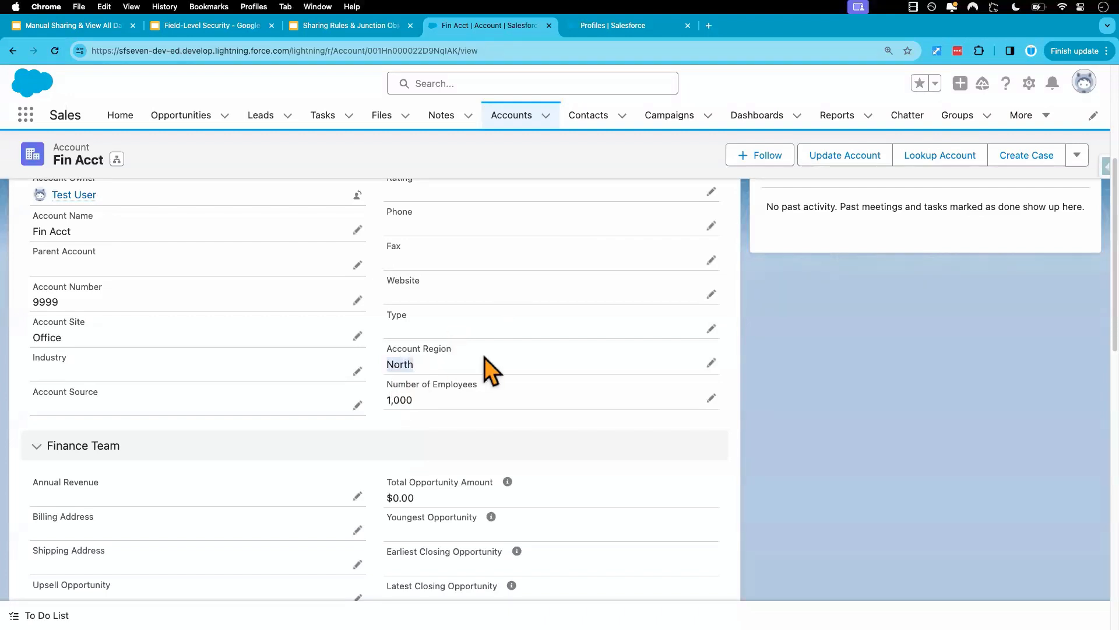
scroll(484, 358, up, 5)
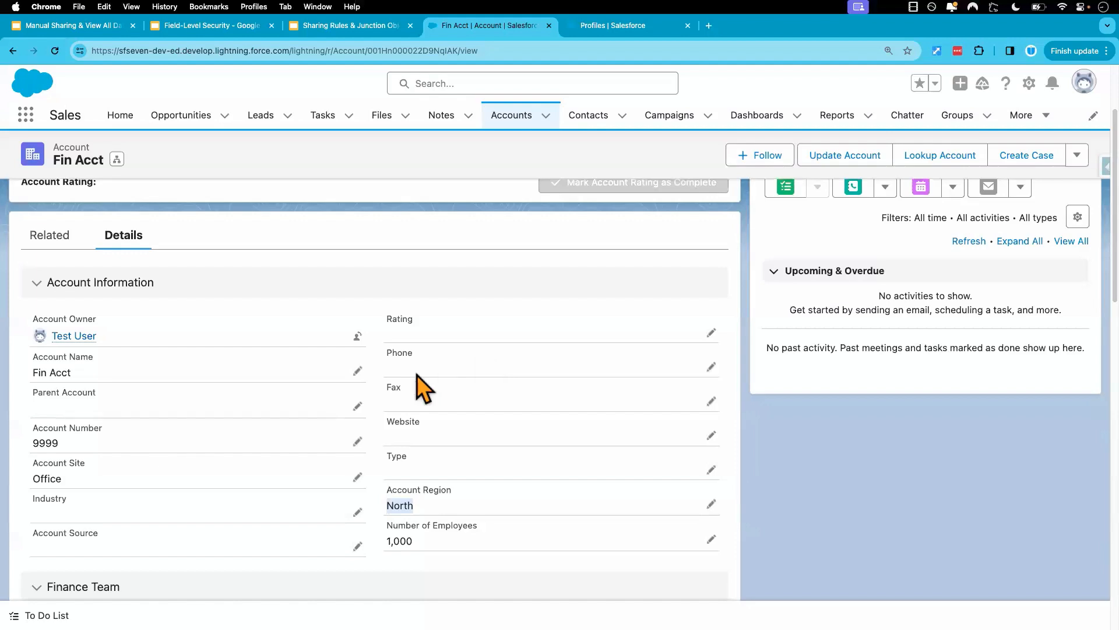
In the admin's Setup, grant Read and Edit Access for Account Number and Account Region in the Custom: Standard User profile's Accounts settings, save, and review the field permissions.
click(607, 26)
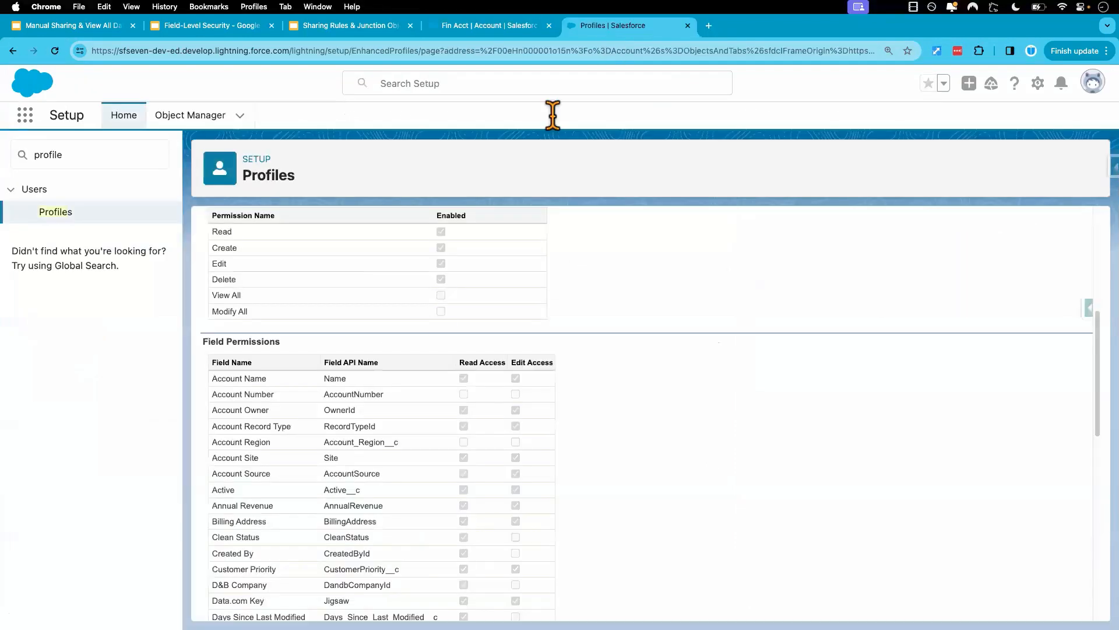
scroll(449, 372, up, 5)
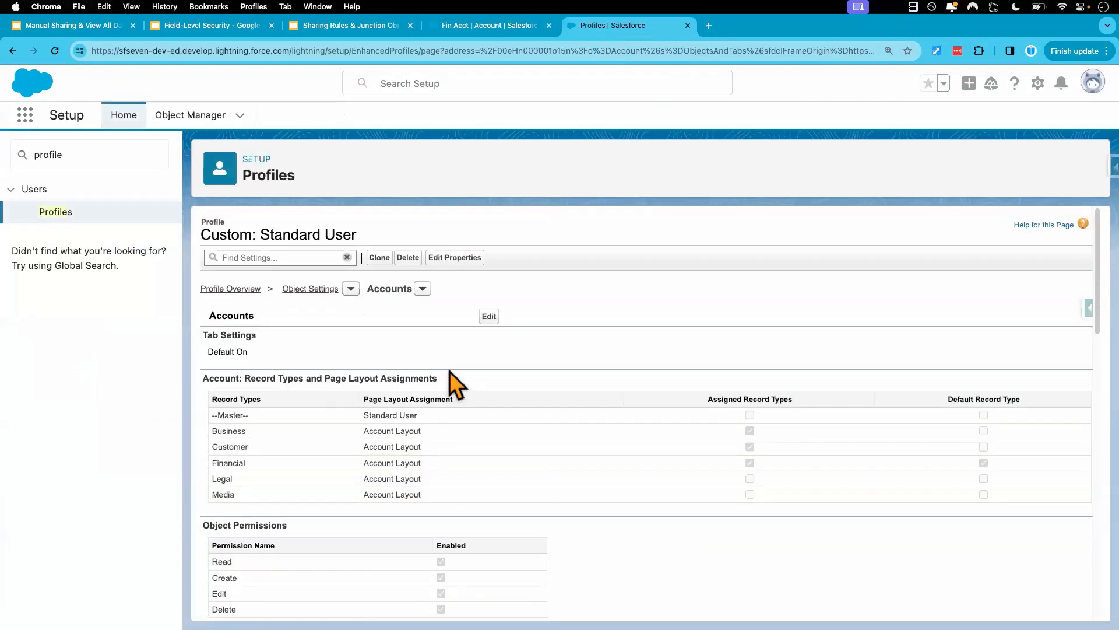
click(489, 318)
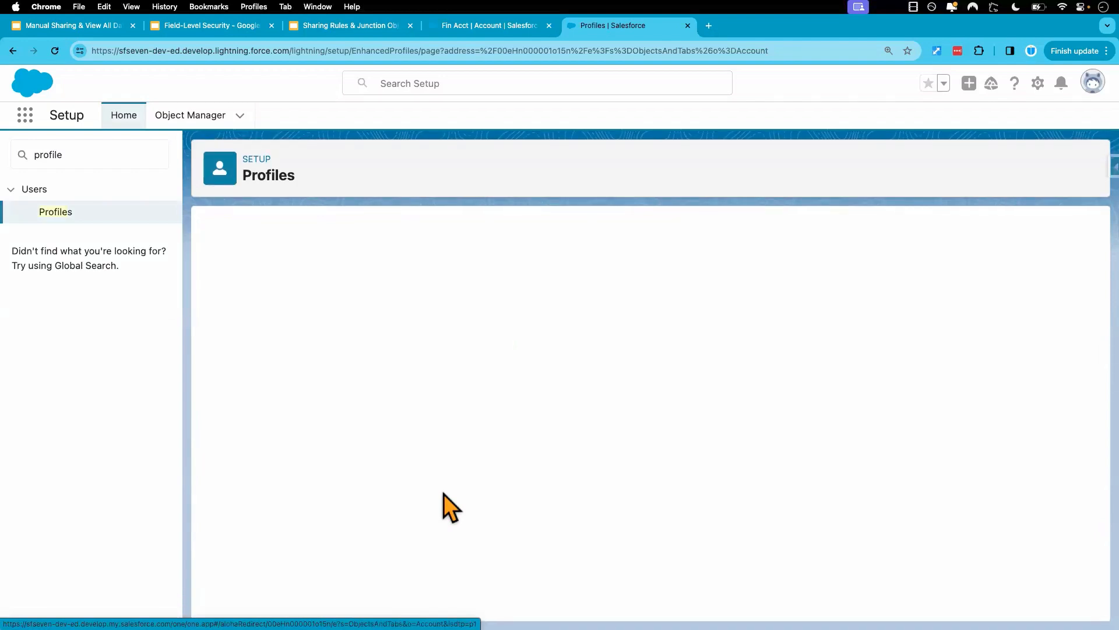
scroll(443, 494, down, 6)
scroll(443, 494, down, 5)
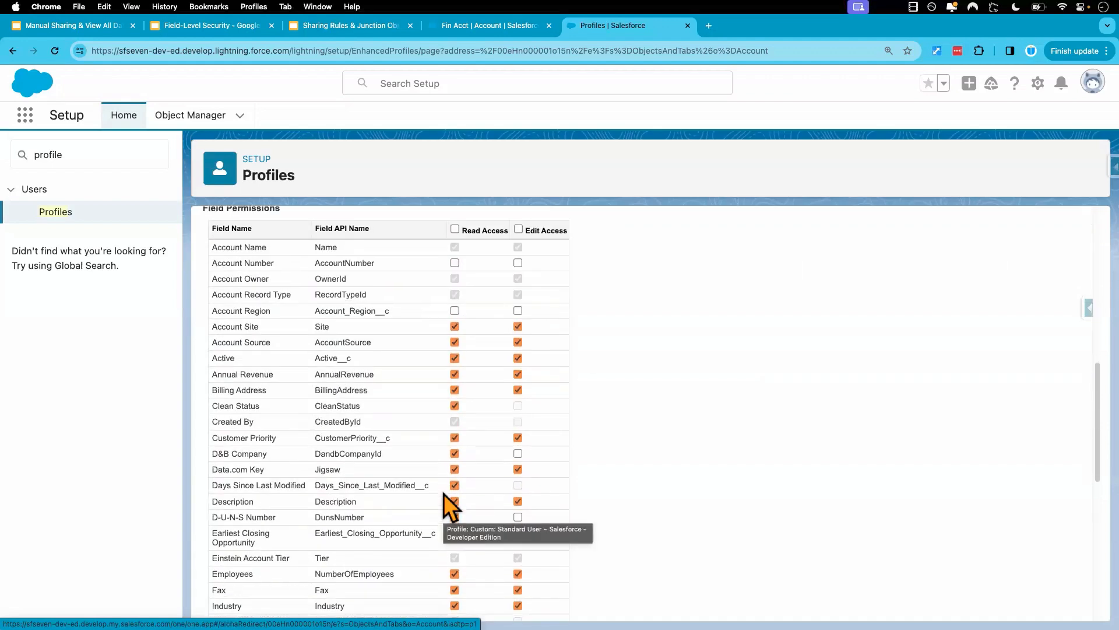
scroll(443, 494, up, 3)
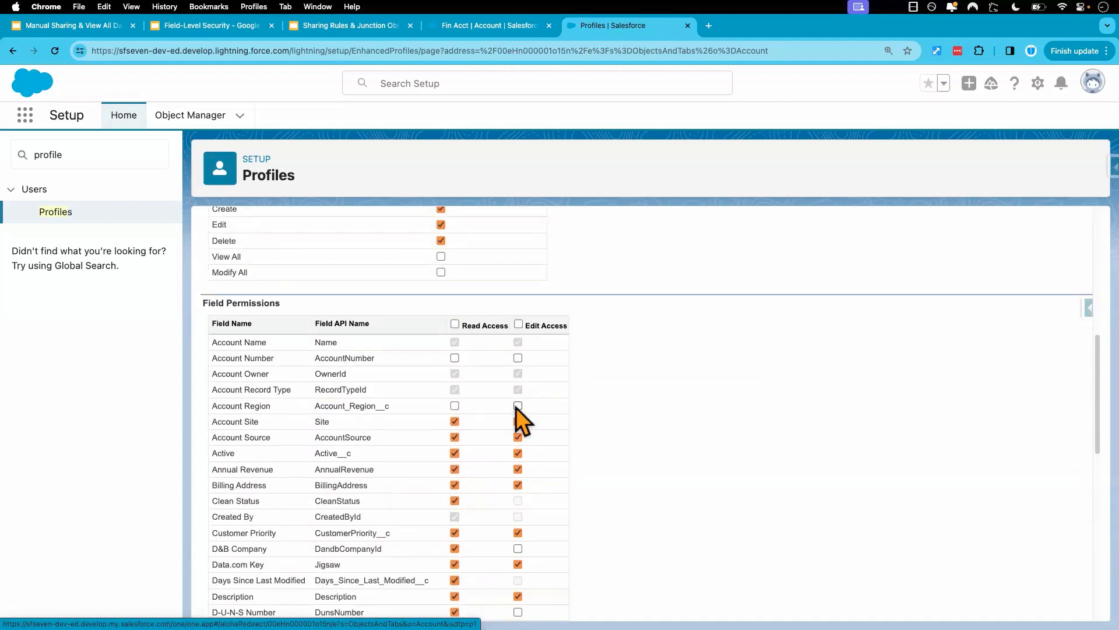
click(518, 357)
click(518, 406)
scroll(571, 455, up, 6)
scroll(575, 460, up, 2)
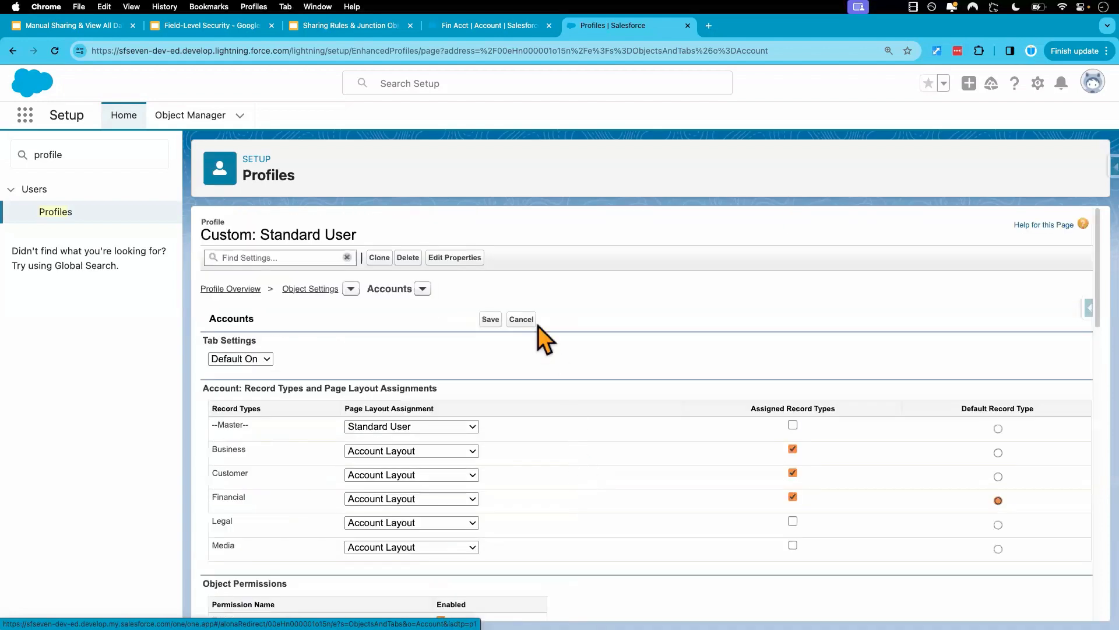
click(490, 319)
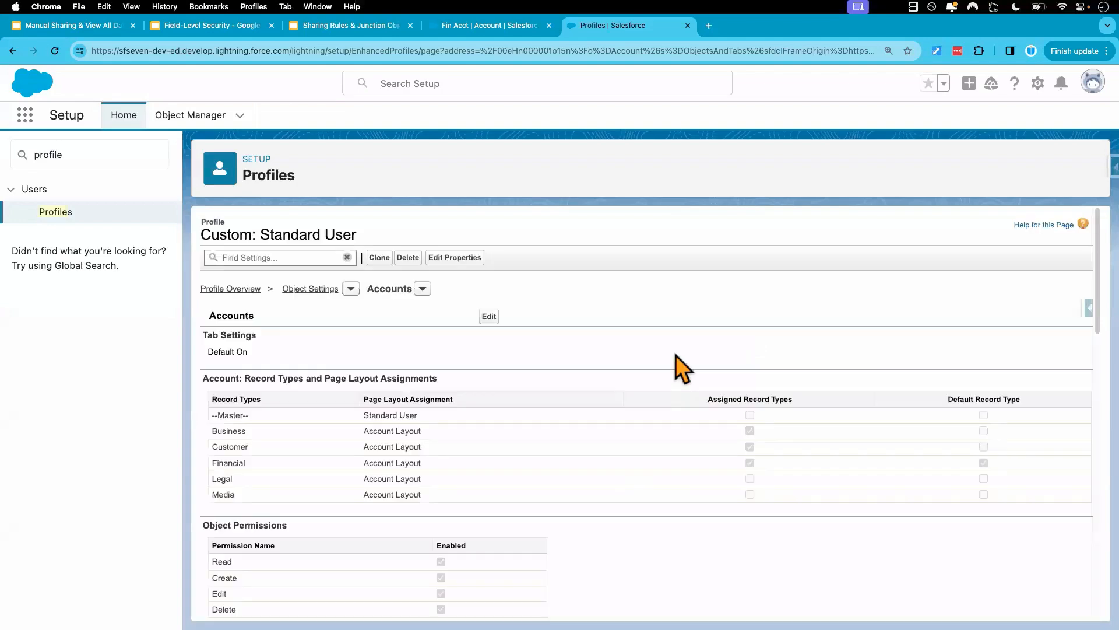
scroll(705, 393, down, 7)
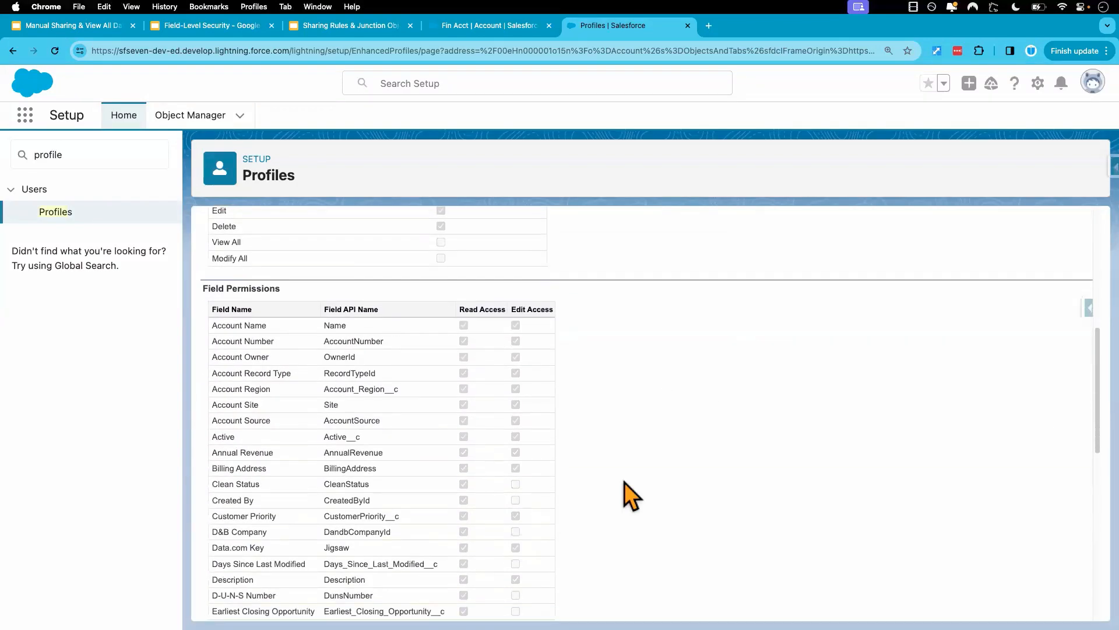
Reload Fin Acct in the test user's session and check Account Number and Account Region in its details.
key(ctrl+Right)
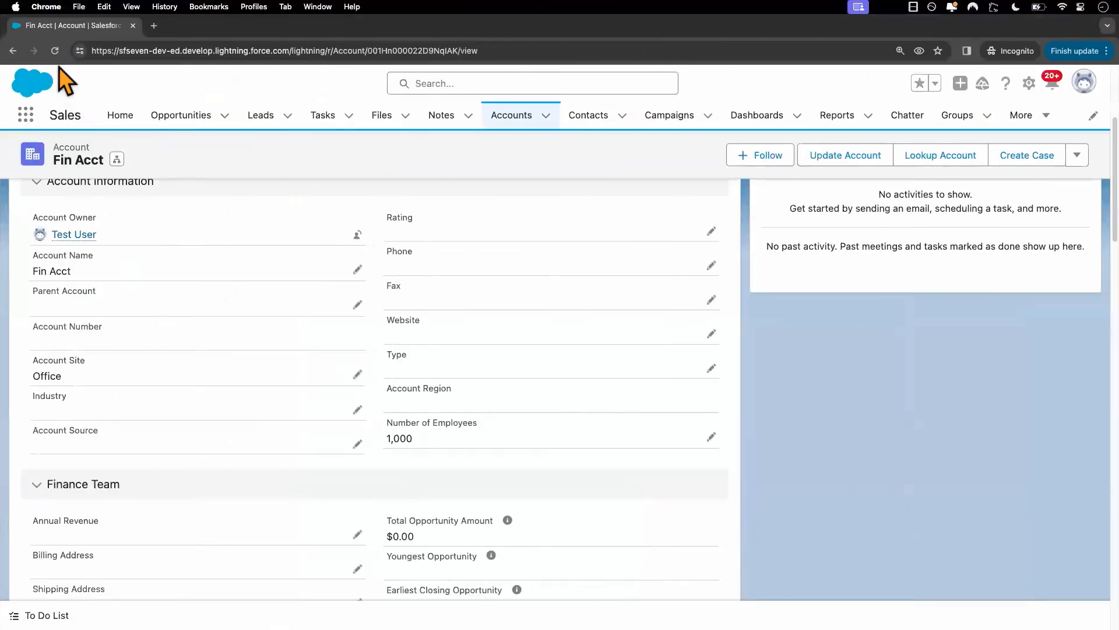
click(55, 51)
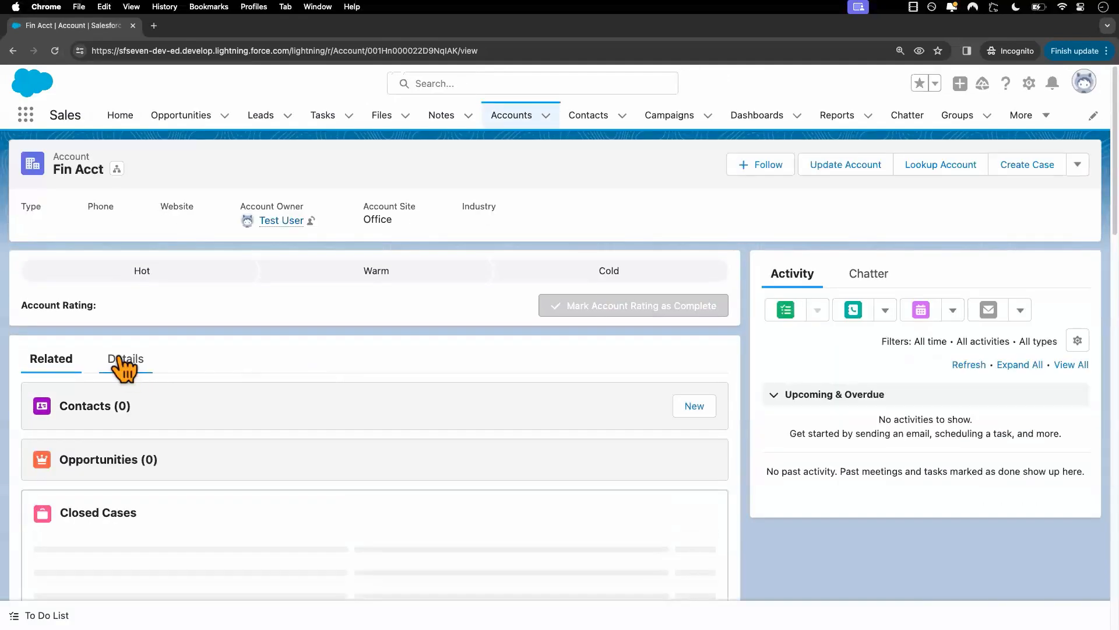
click(122, 360)
scroll(299, 488, down, 4)
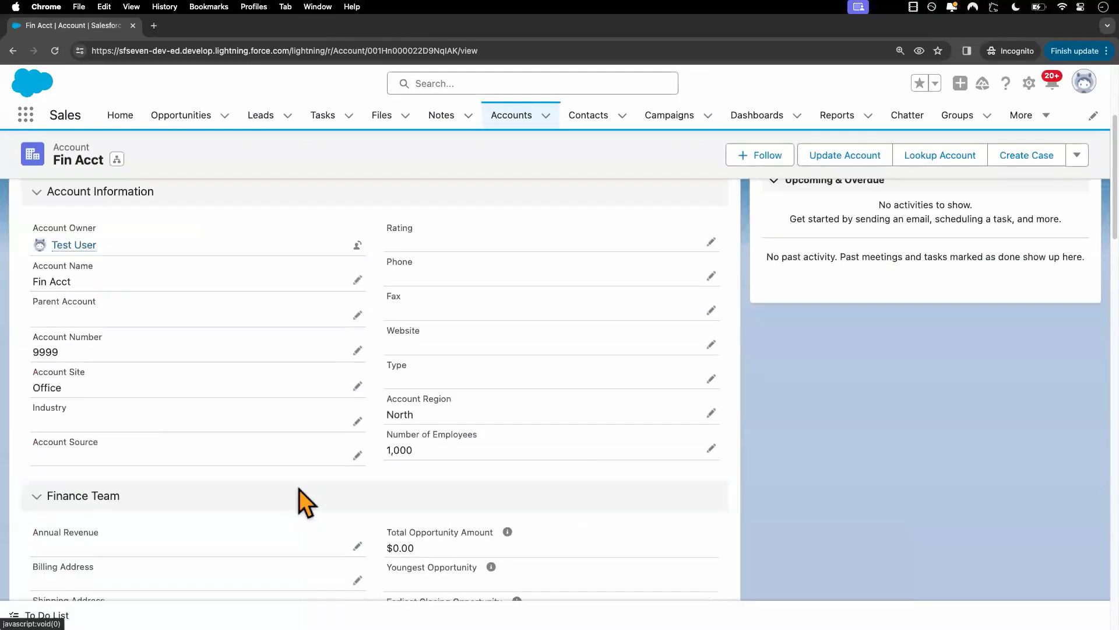
scroll(299, 488, down, 1)
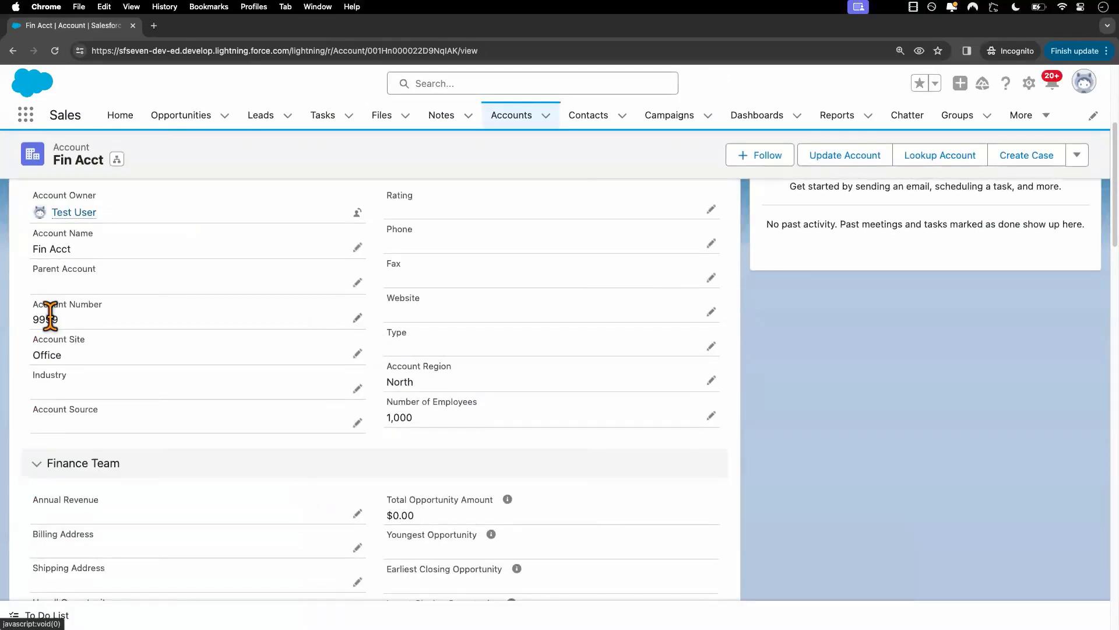
As the test user, enter a new Account Number for Fin Acct, set its Account Region to East, and save the record.
click(357, 318)
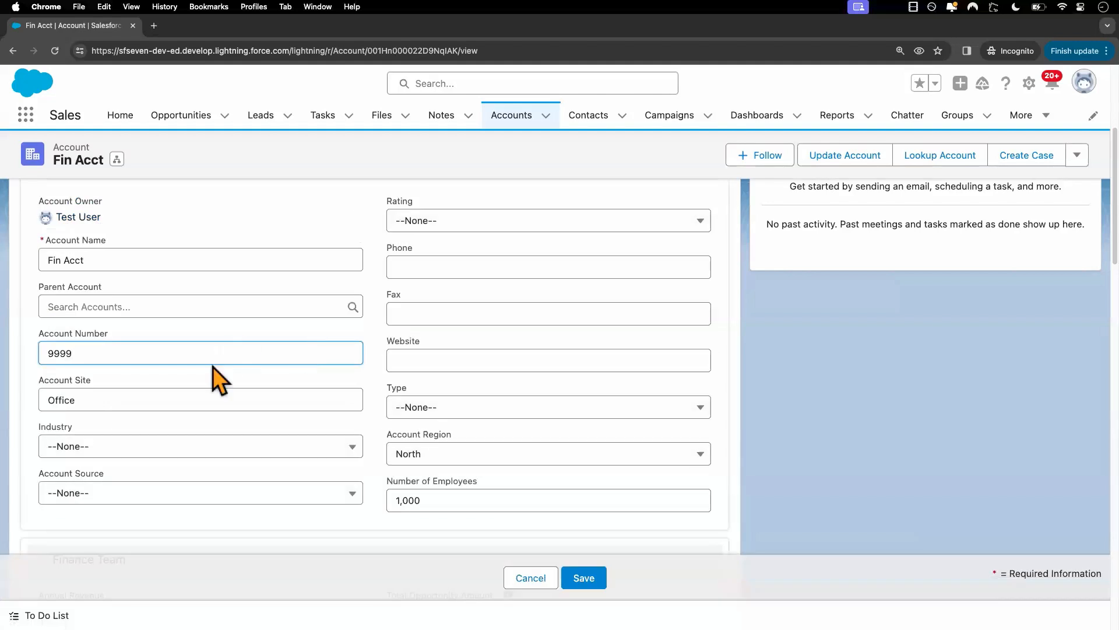
text(000)
click(538, 454)
click(427, 509)
scroll(477, 523, down, 3)
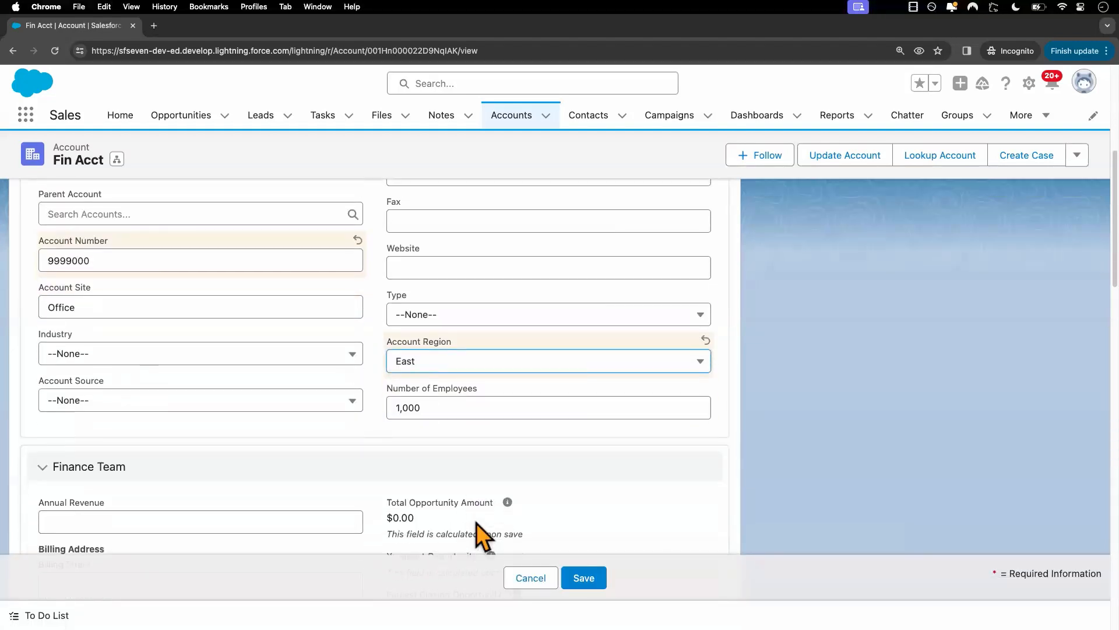
click(584, 577)
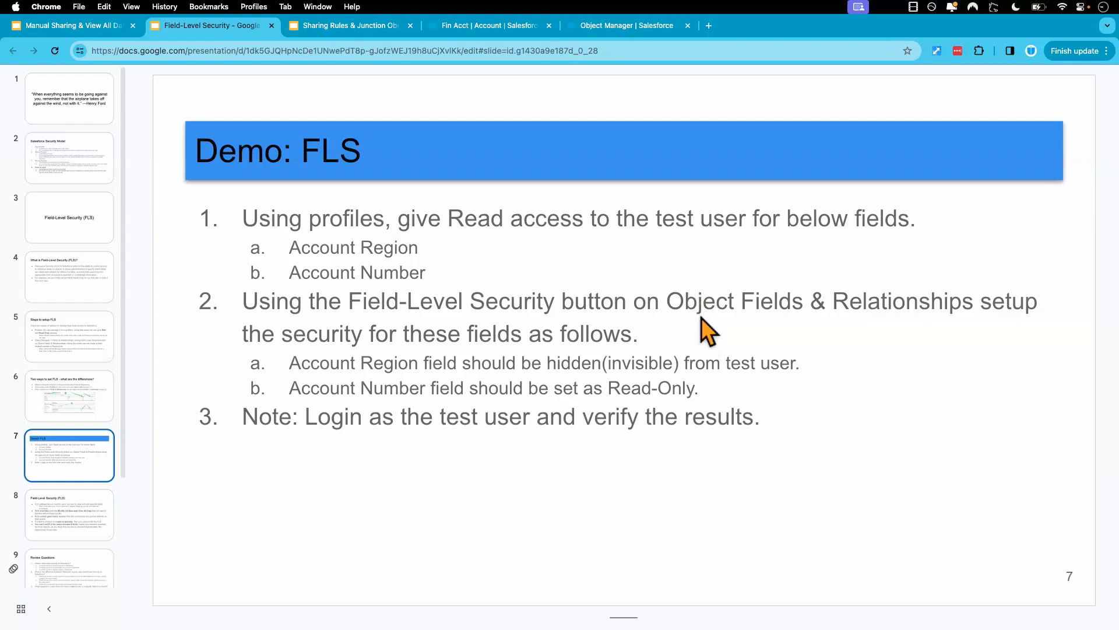
In the admin's Object Manager, open the field-level security settings of the Account object's Account Number field.
click(604, 30)
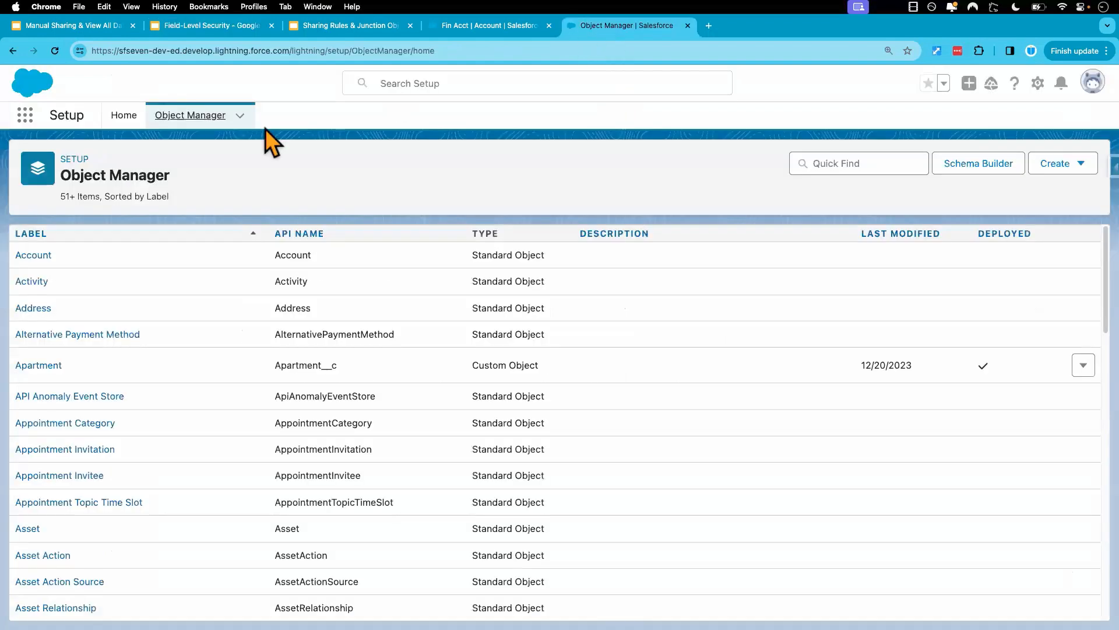
click(26, 257)
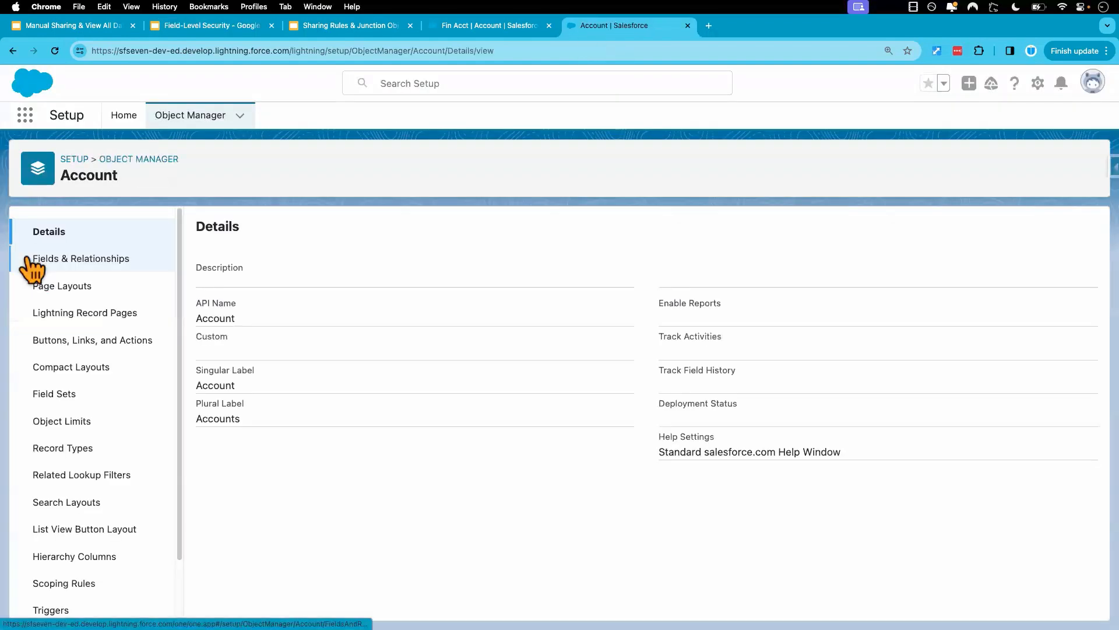
click(101, 260)
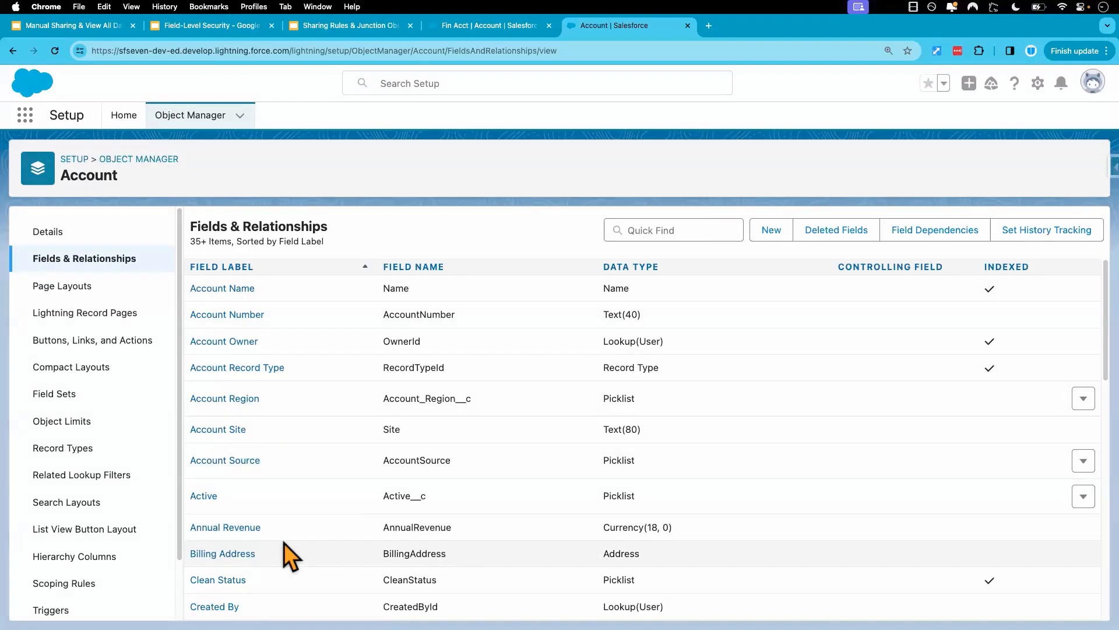
click(245, 316)
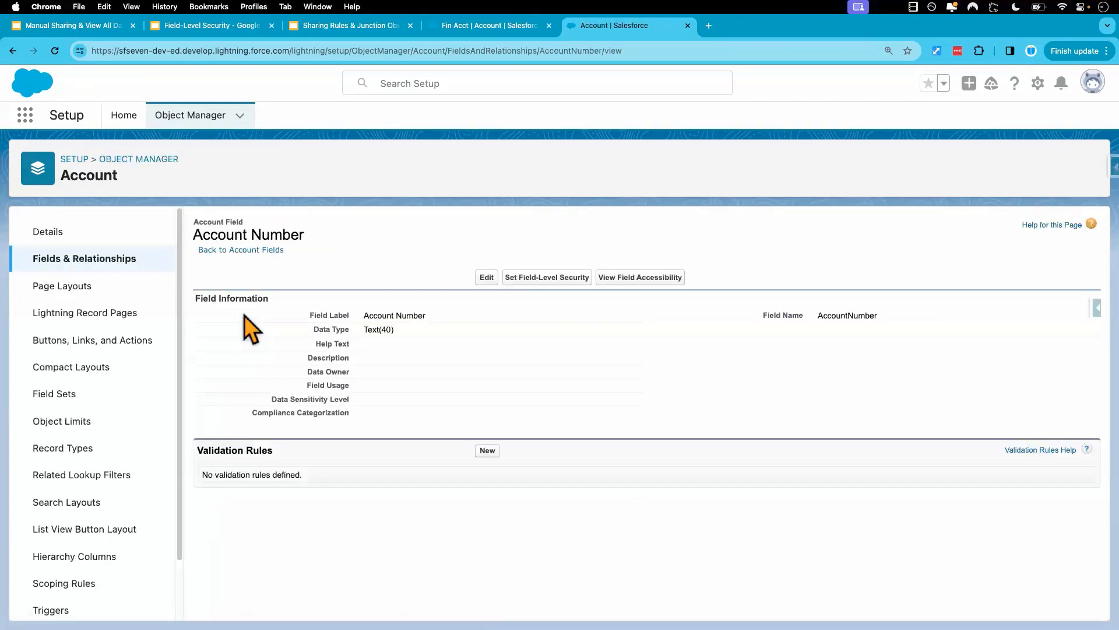
click(535, 281)
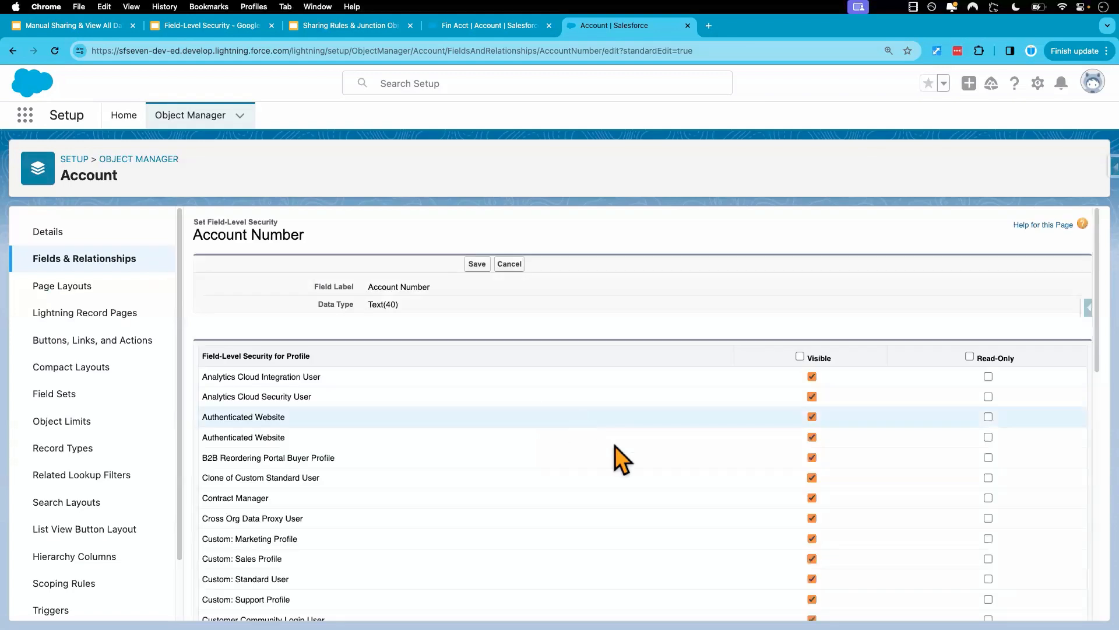
Review the profile list for Account Number and clear Visible for all profiles at once.
scroll(614, 446, down, 1)
scroll(615, 445, down, 3)
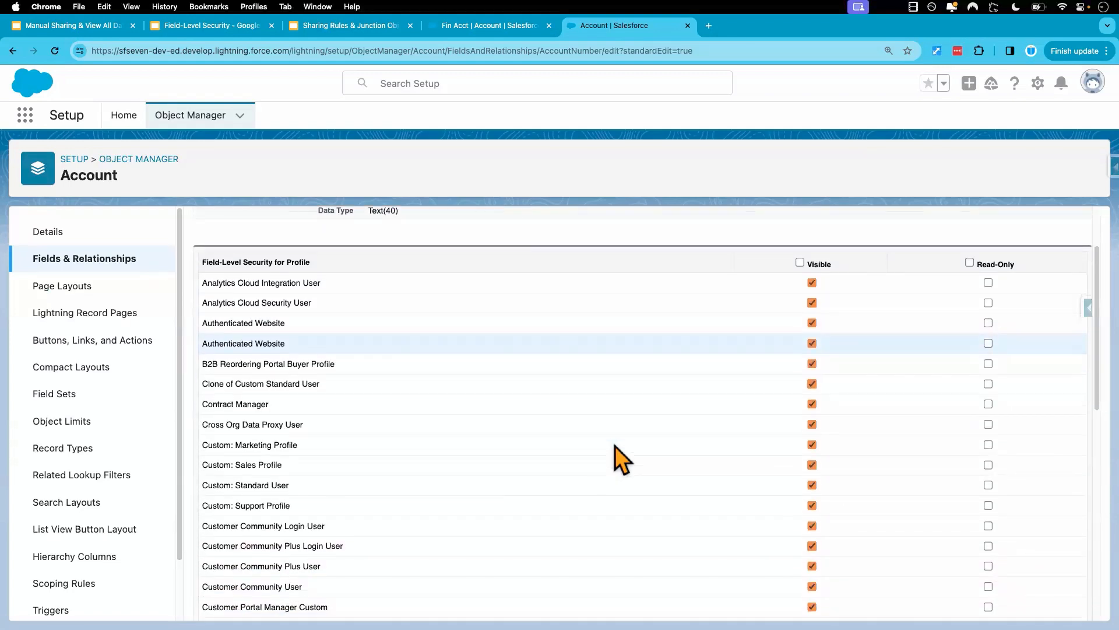
scroll(615, 446, down, 1)
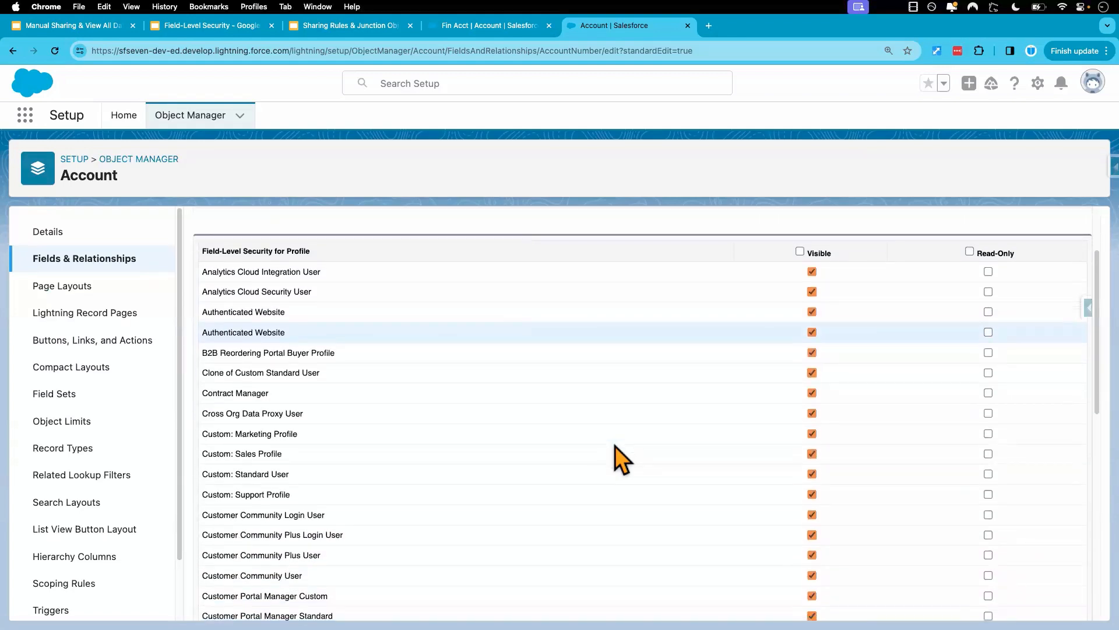
scroll(627, 470, down, 1)
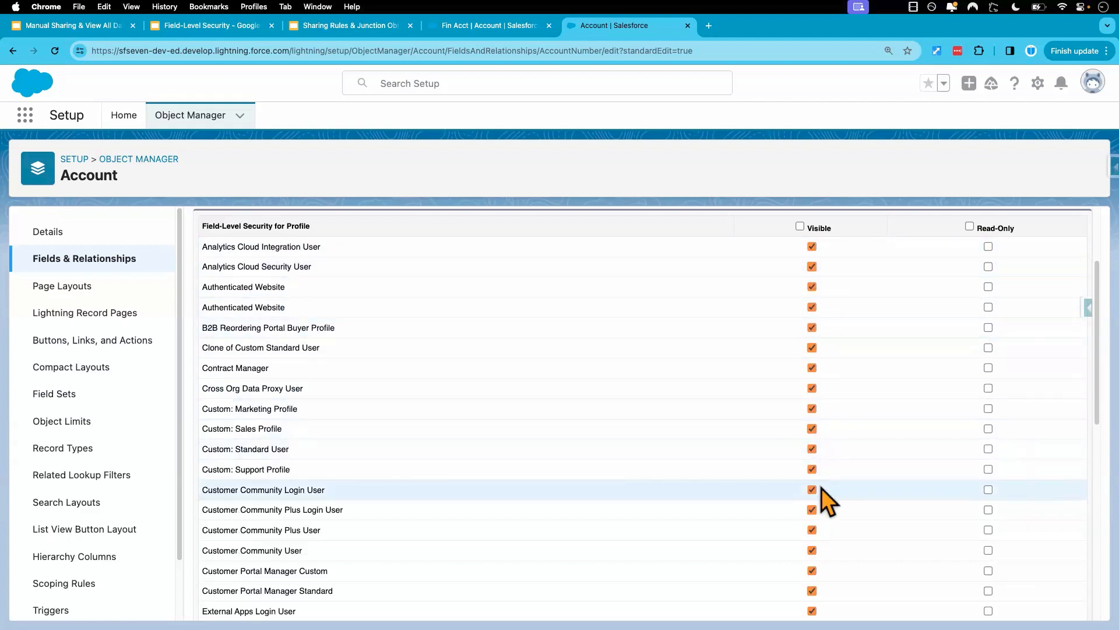
scroll(816, 583, down, 4)
scroll(816, 588, up, 3)
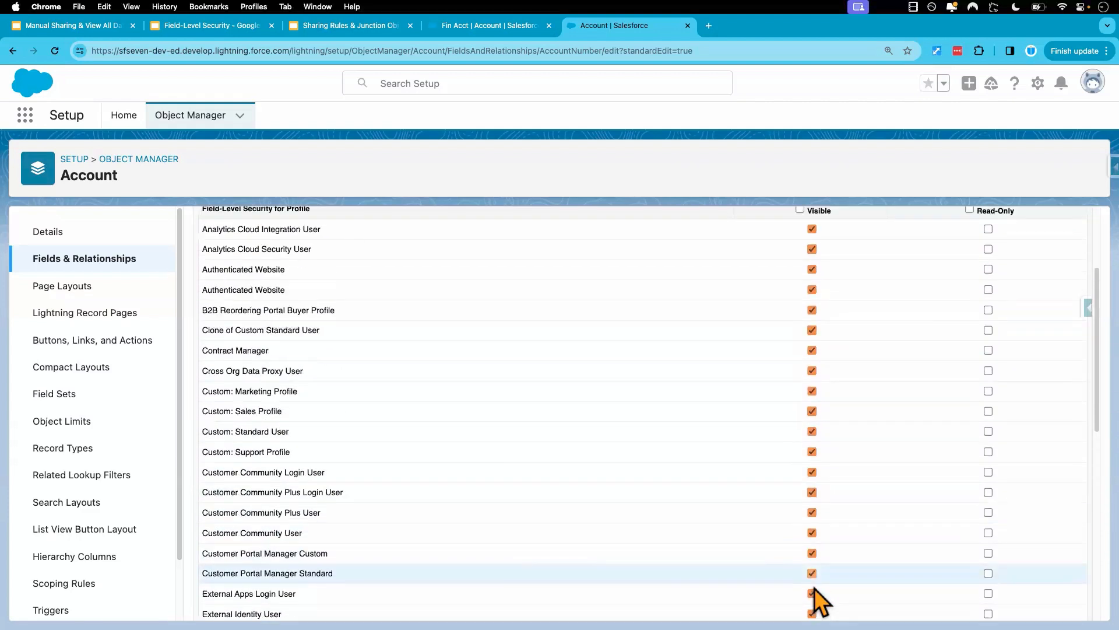
scroll(816, 594, up, 2)
click(800, 285)
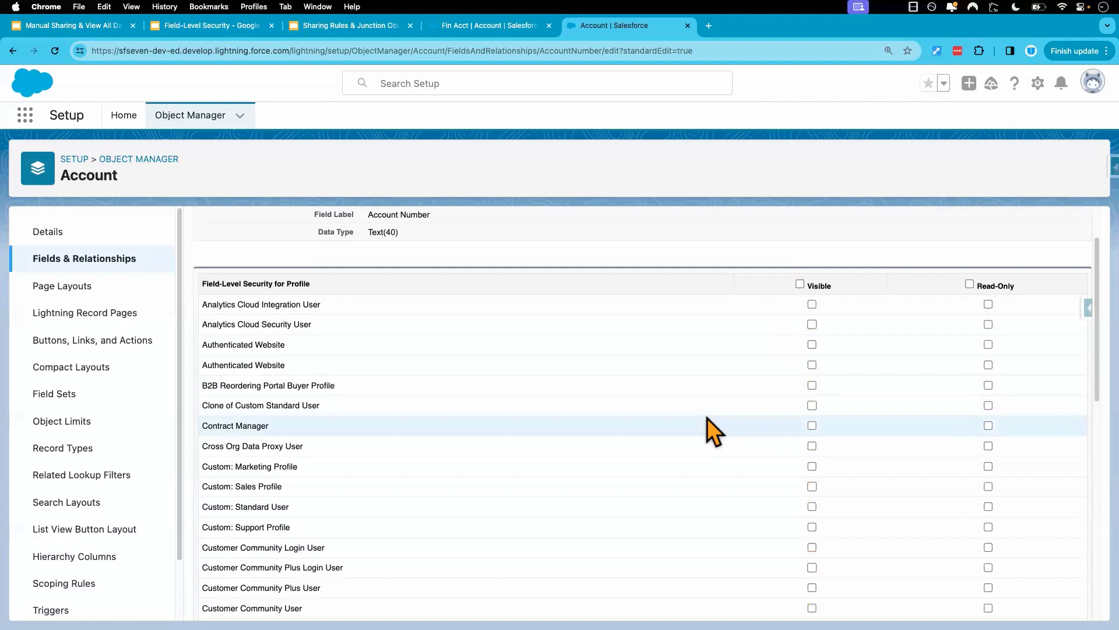
Make Account Number Visible for the System Administrator and Custom: Standard User profiles, and save the field-level security.
scroll(707, 418, down, 10)
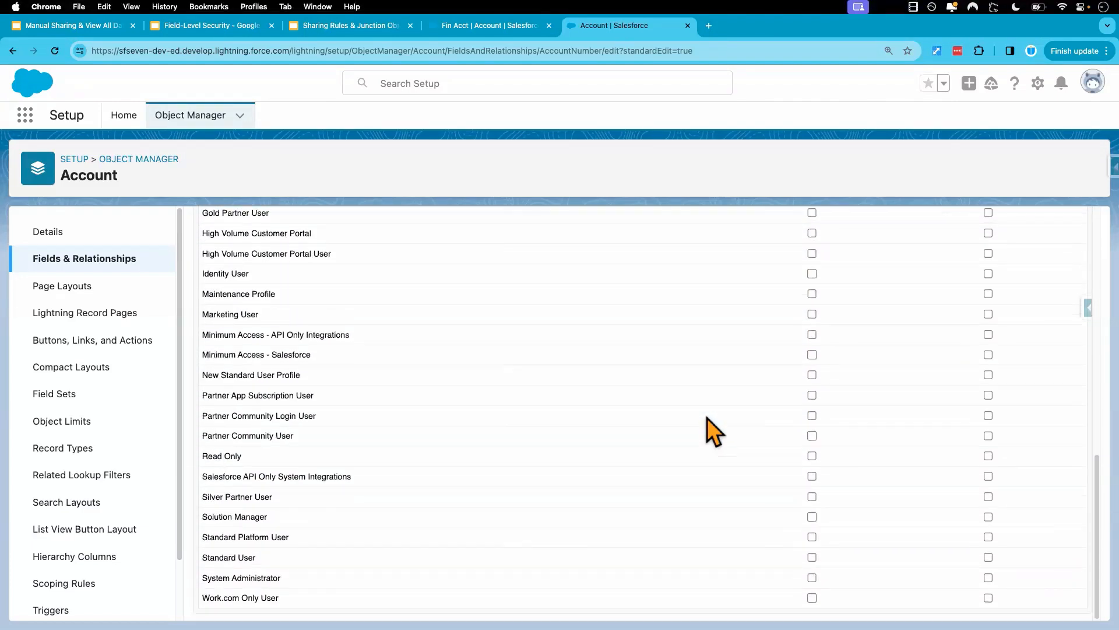
click(811, 578)
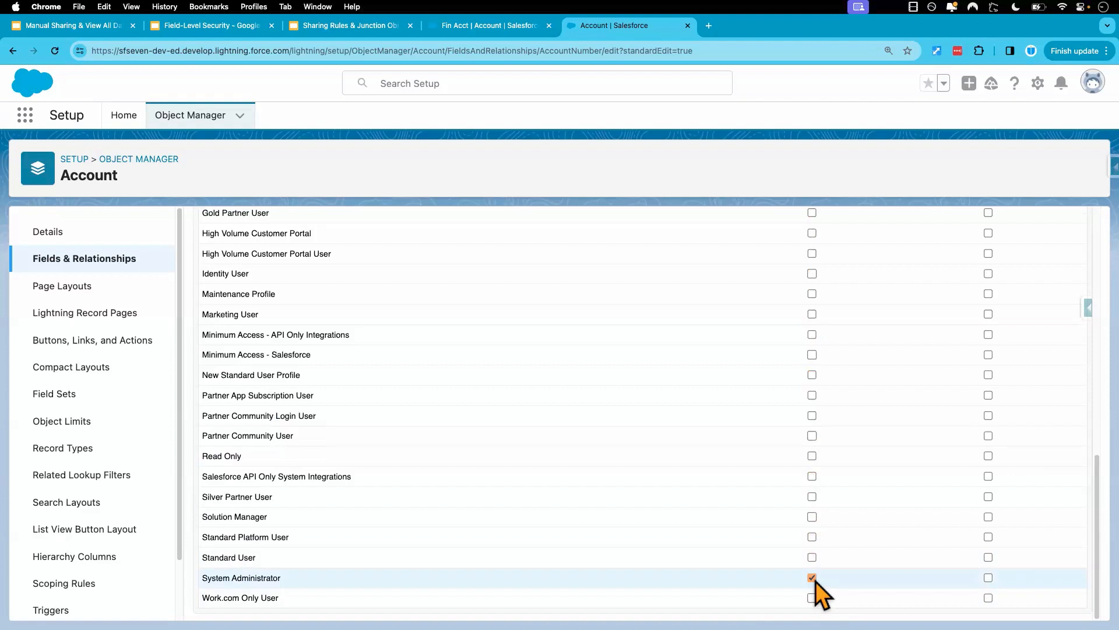
scroll(725, 461, up, 5)
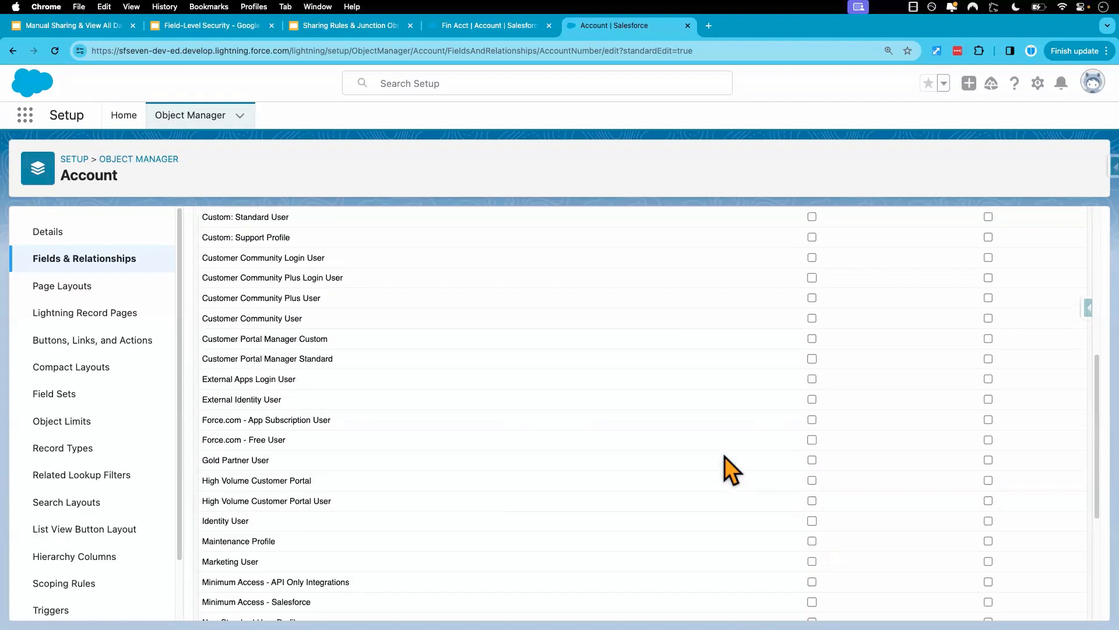
scroll(725, 456, up, 4)
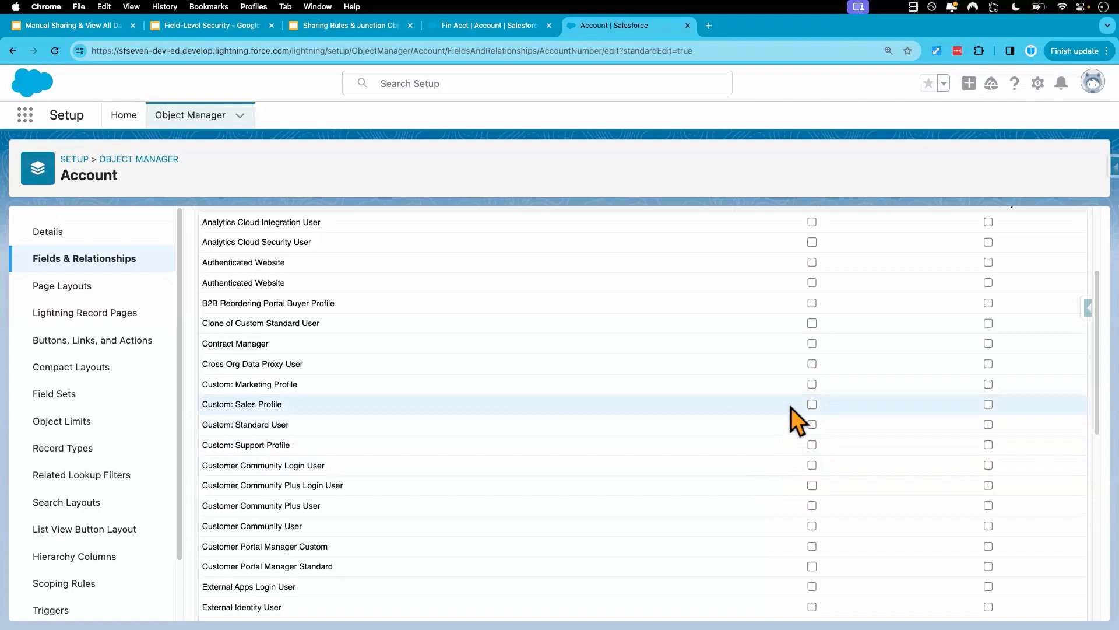
click(813, 427)
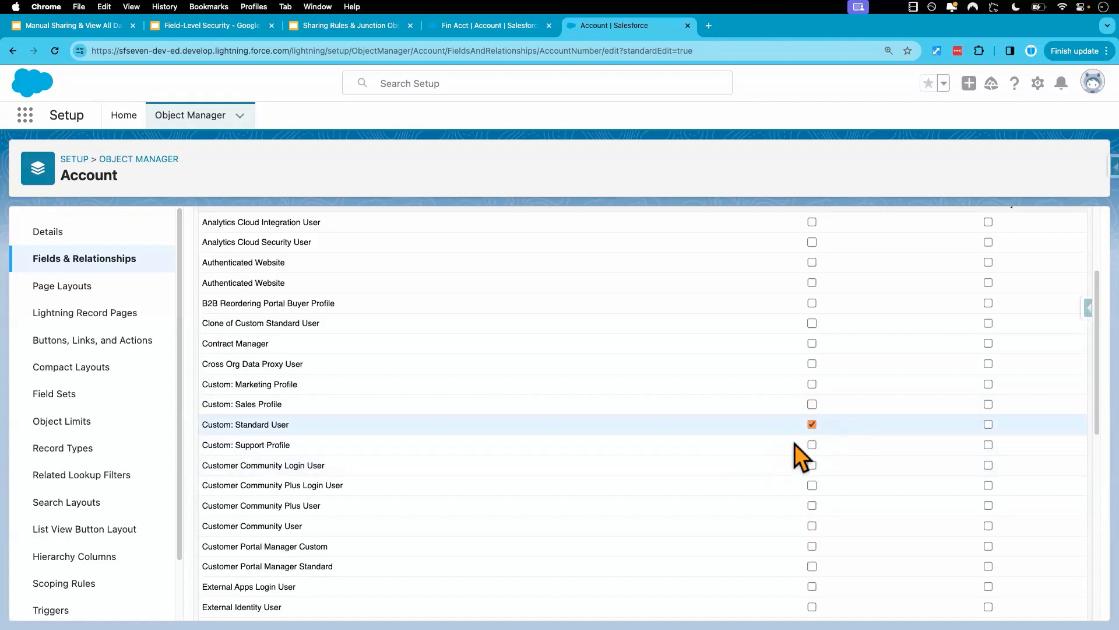
scroll(690, 449, up, 3)
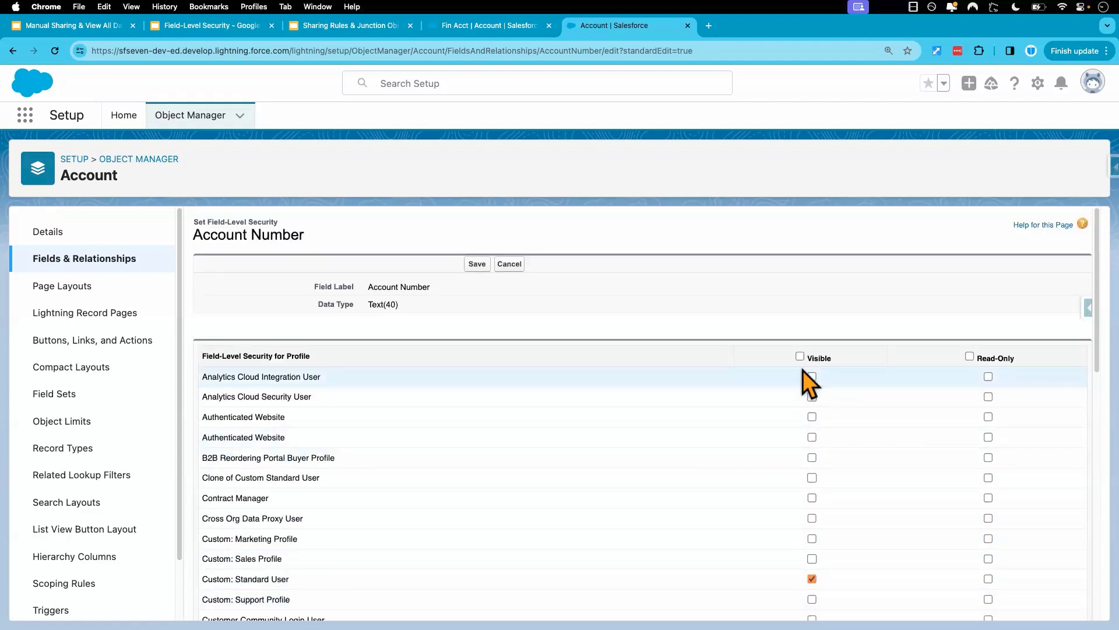
scroll(729, 449, down, 2)
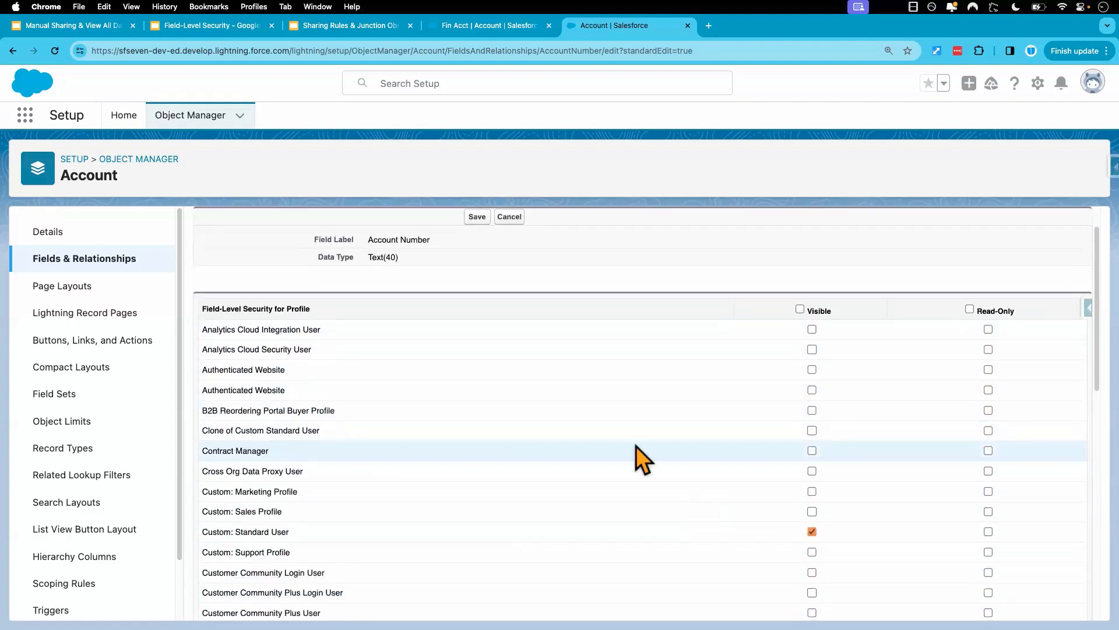
click(477, 217)
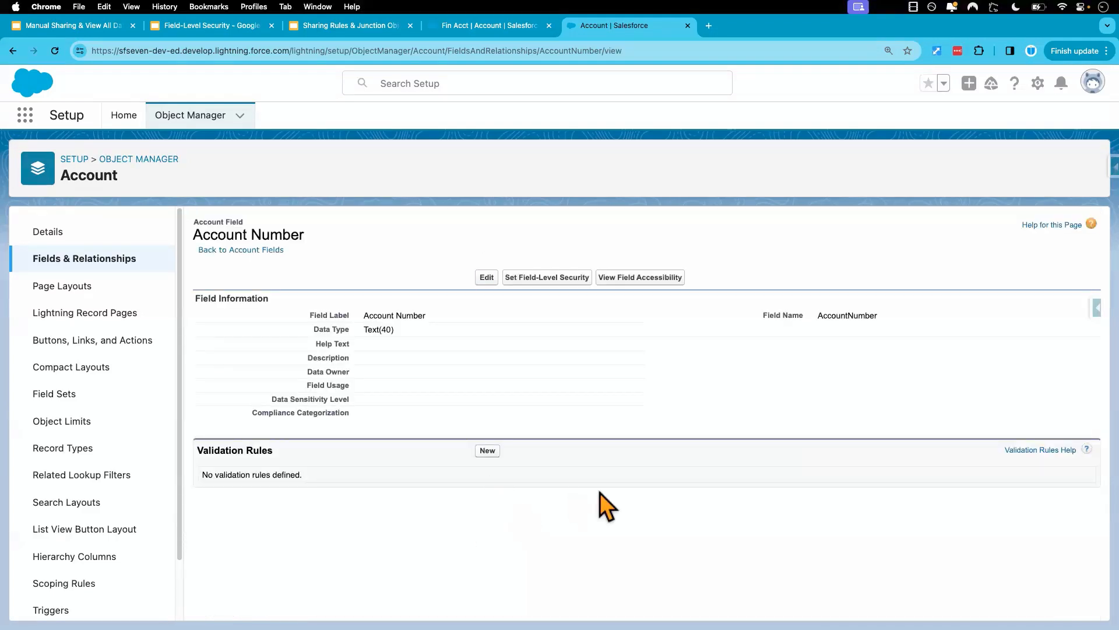
Open the field-level security settings of the Account object's Account Region field.
key(ctrl+Right)
key(ctrl+Left)
click(137, 264)
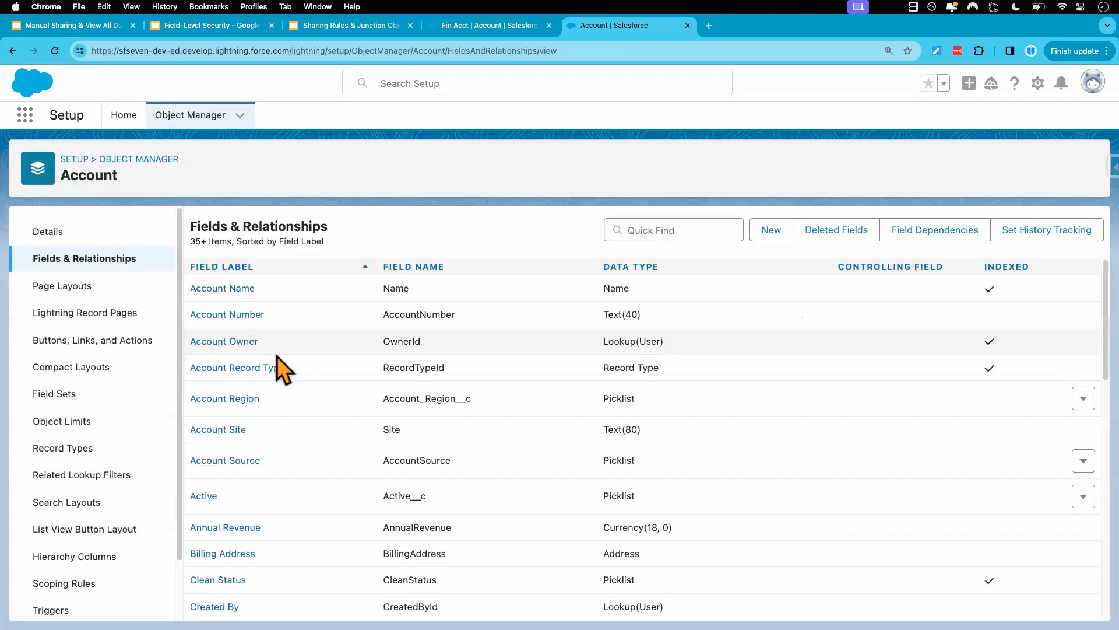
scroll(309, 422, down, 1)
click(238, 384)
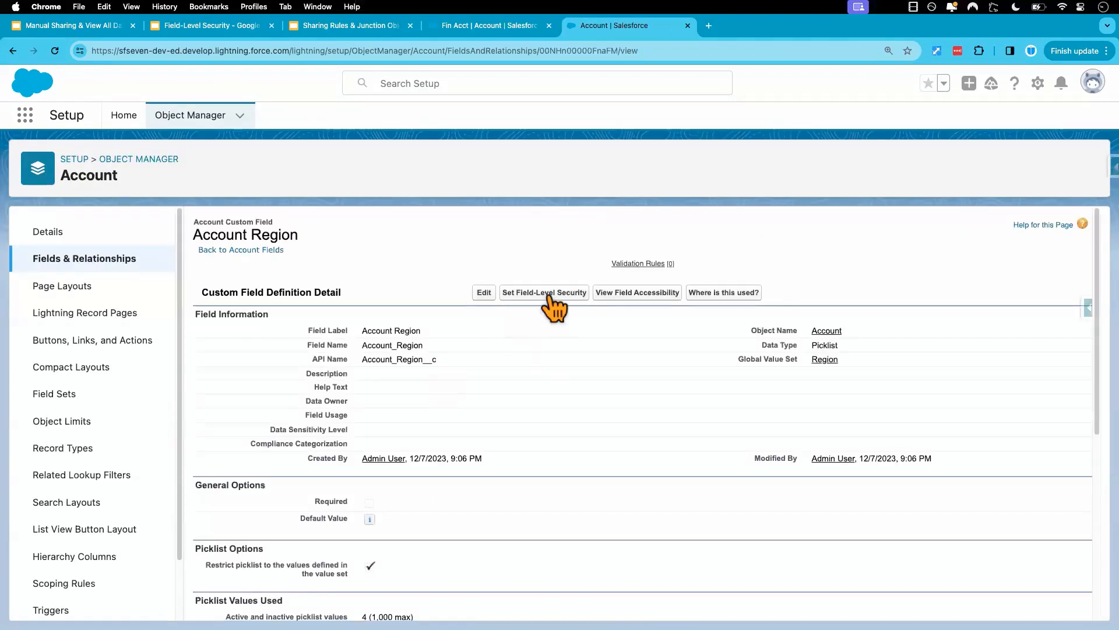
click(548, 296)
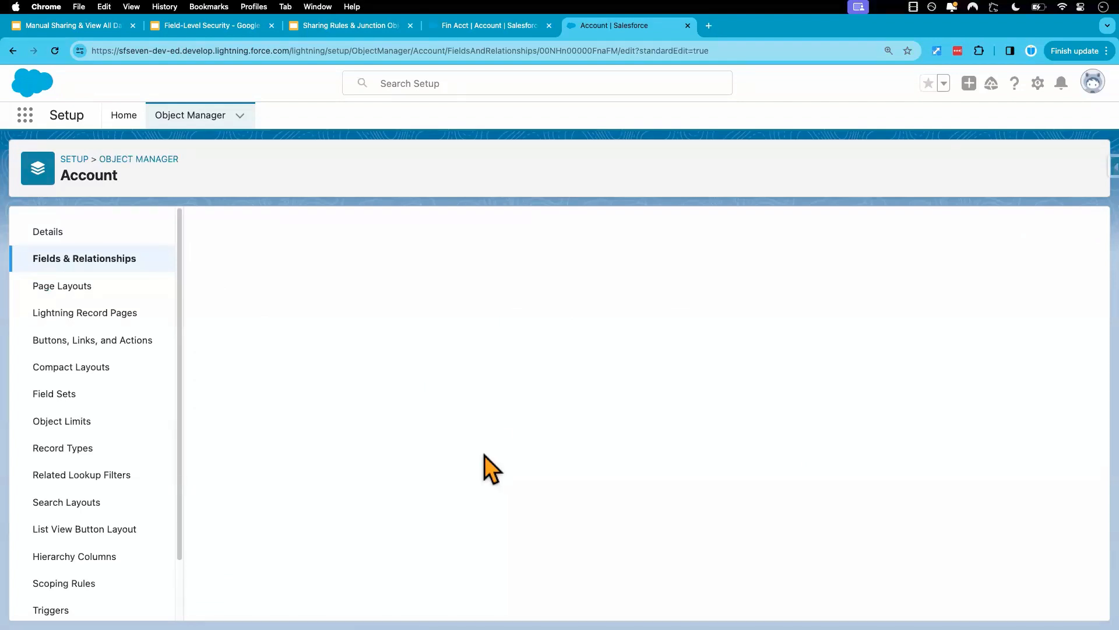
Clear Visible on Account Region for Standard User, New Standard User Profile and Clone of Custom Standard User, and save the settings.
click(811, 474)
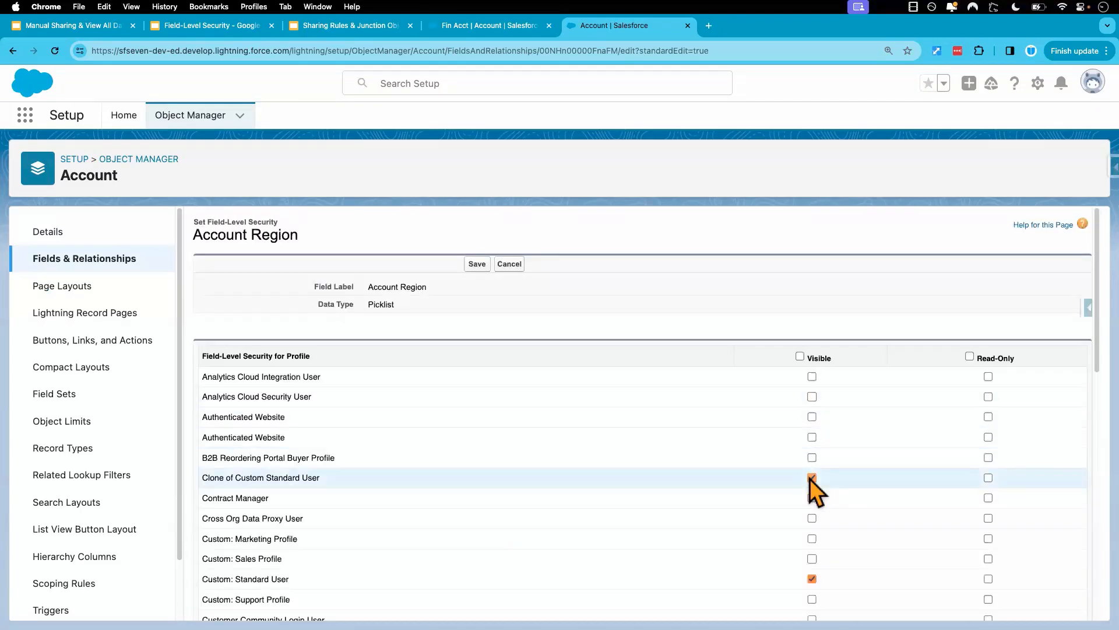
scroll(810, 478, down, 1)
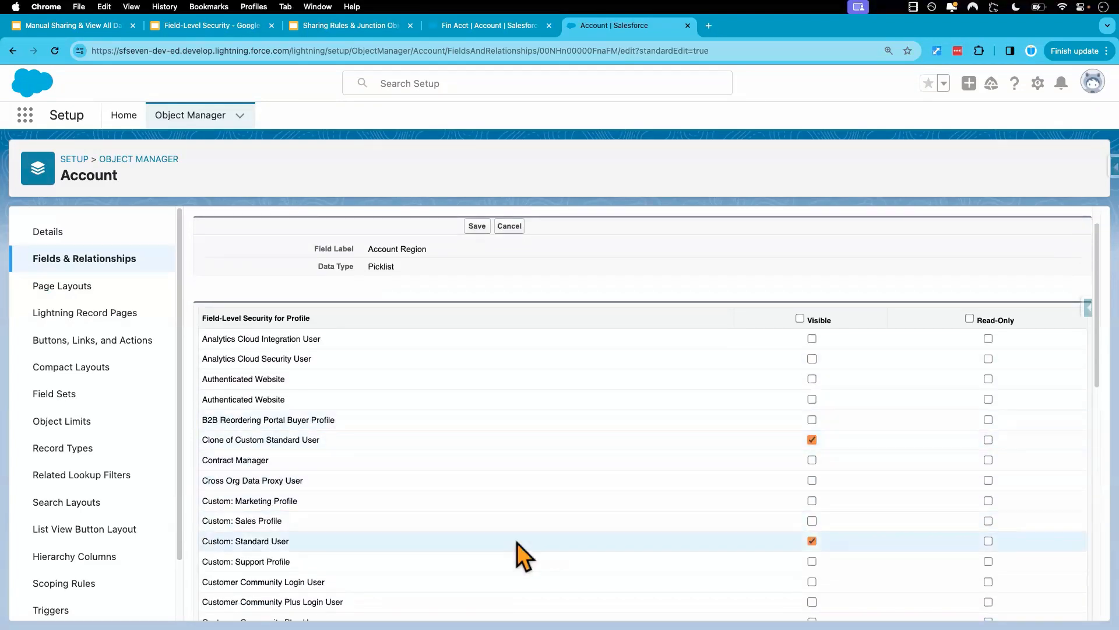
scroll(604, 548, down, 2)
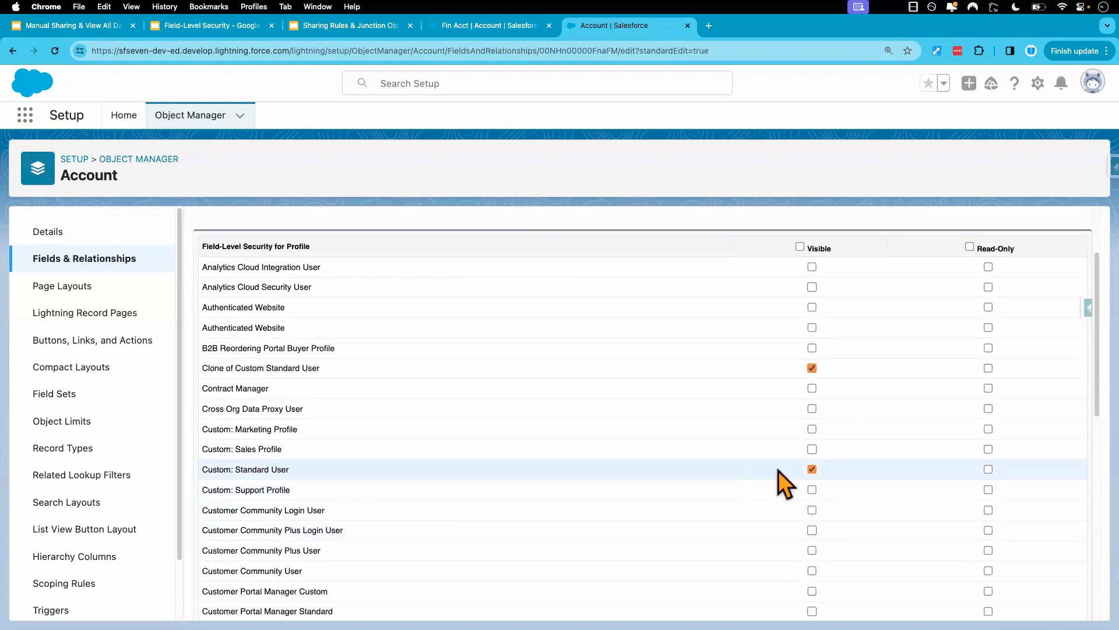
scroll(747, 526, down, 12)
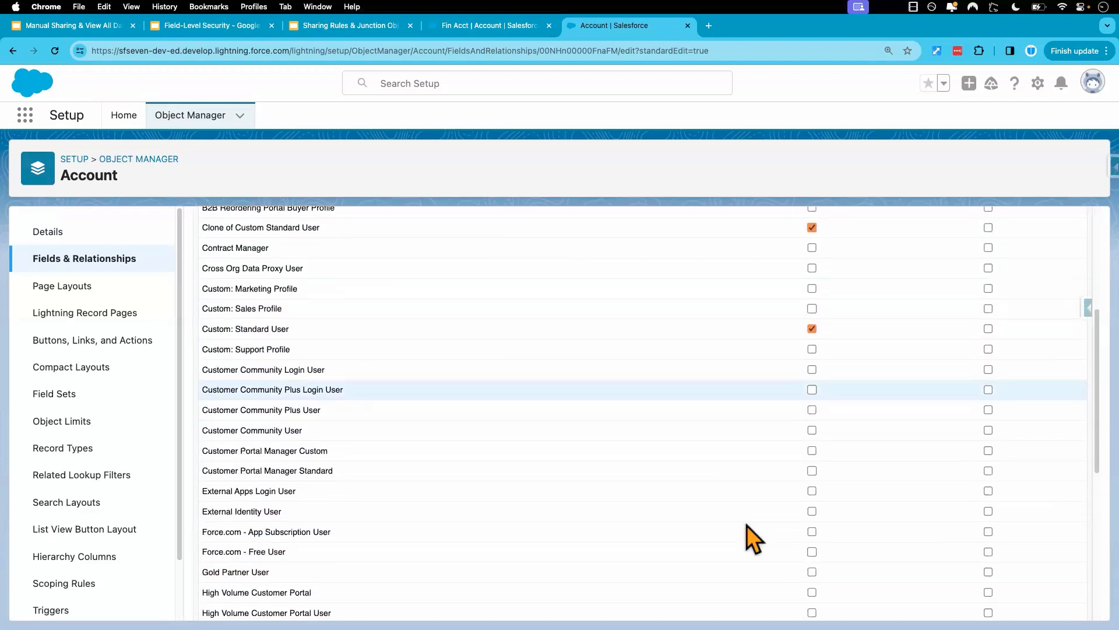
scroll(746, 526, down, 2)
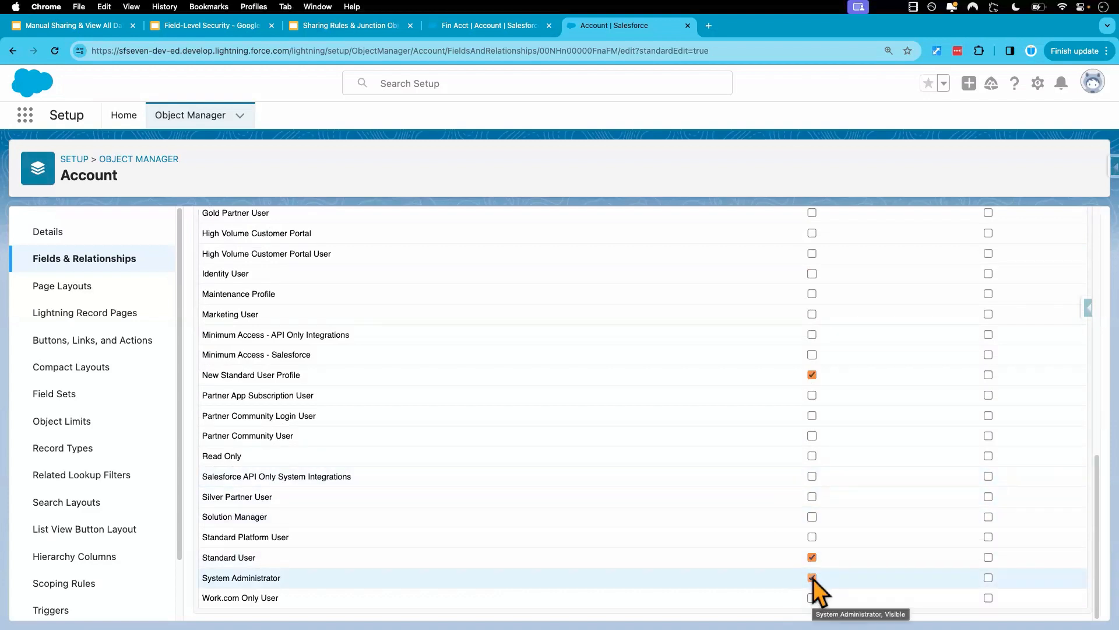
click(812, 557)
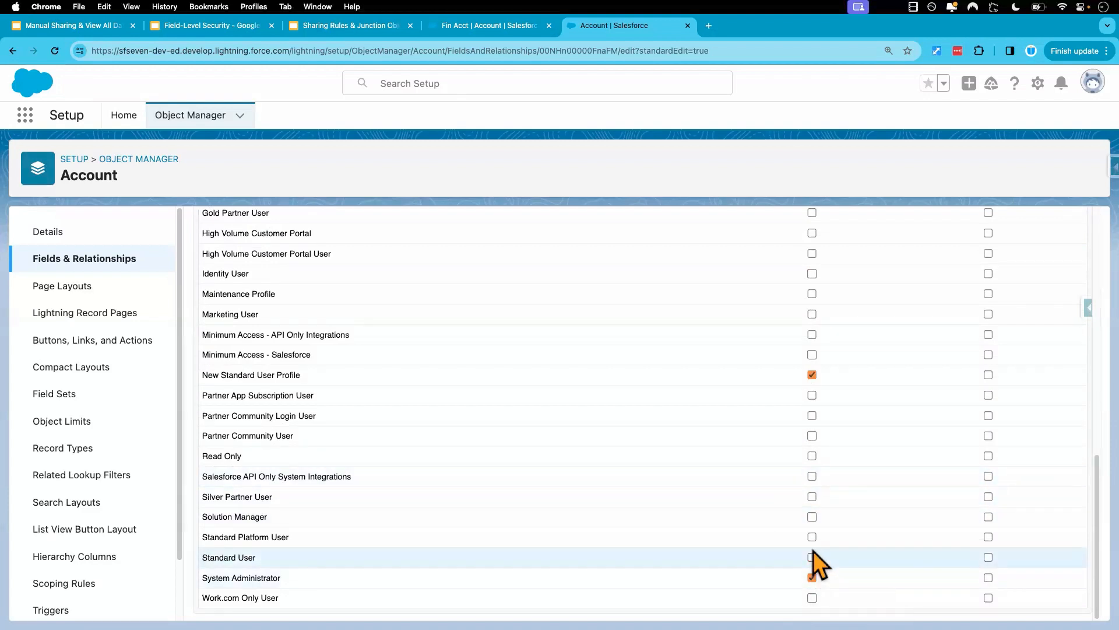
click(812, 375)
scroll(667, 418, up, 6)
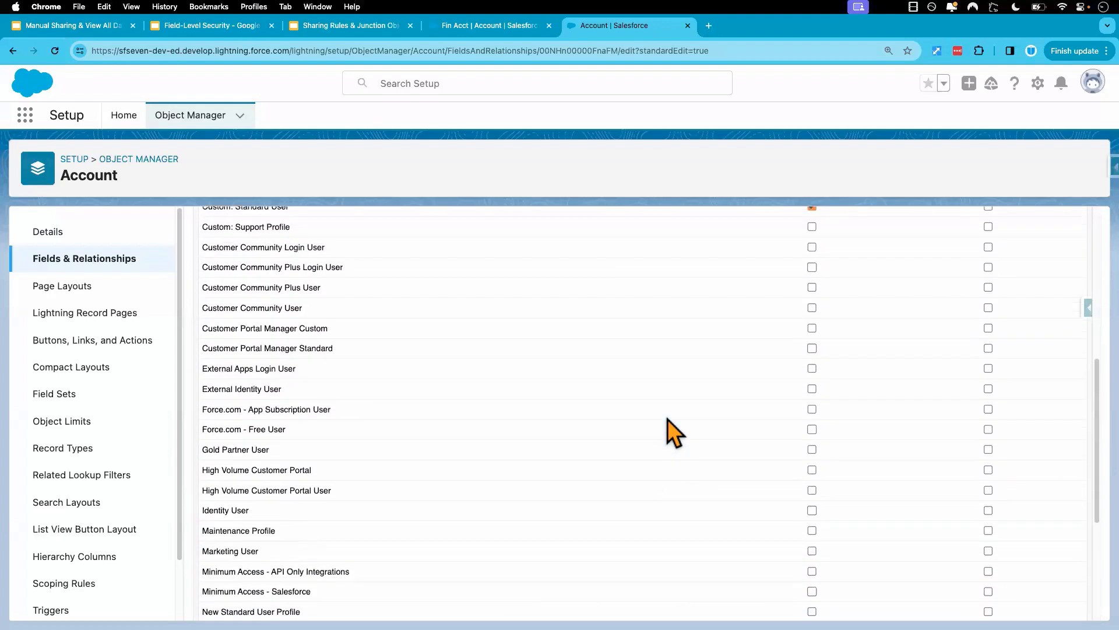
scroll(666, 419, up, 4)
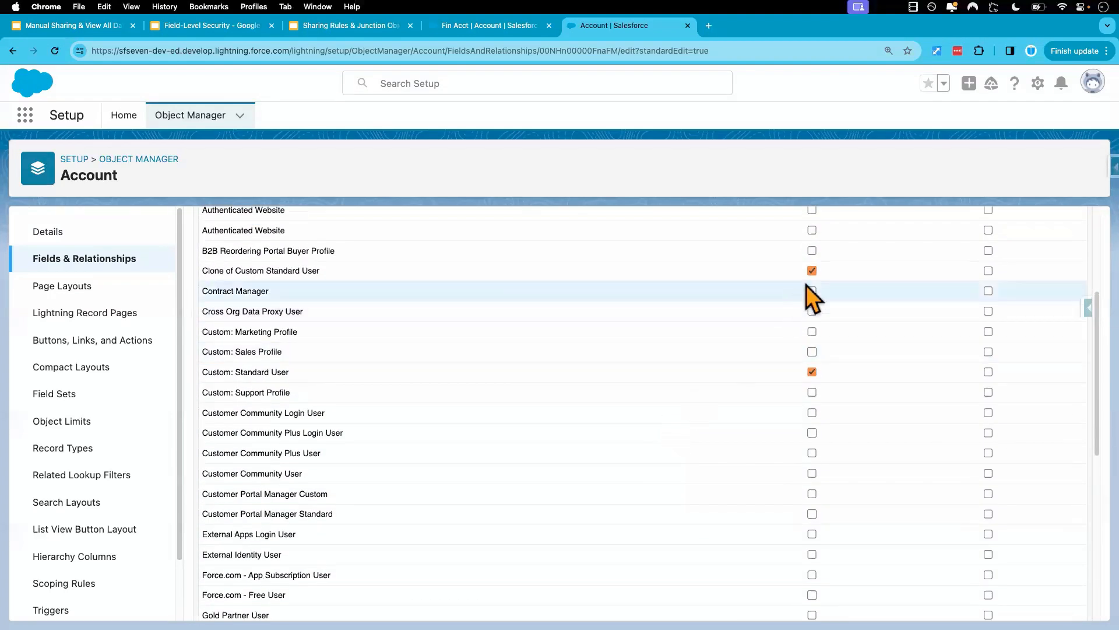
click(812, 270)
scroll(635, 407, up, 5)
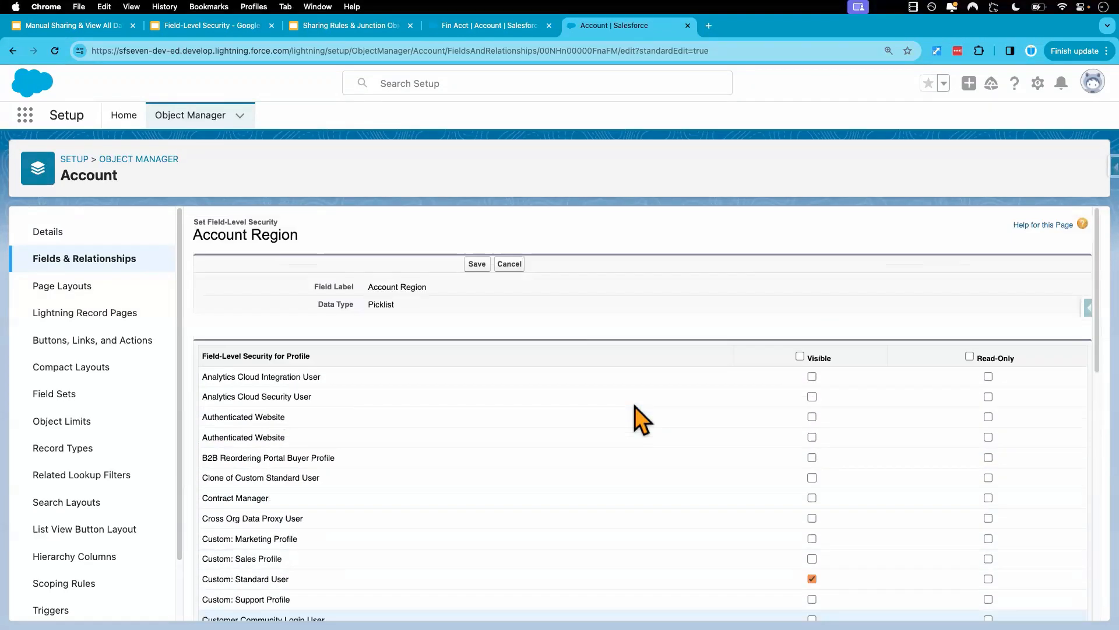
click(477, 264)
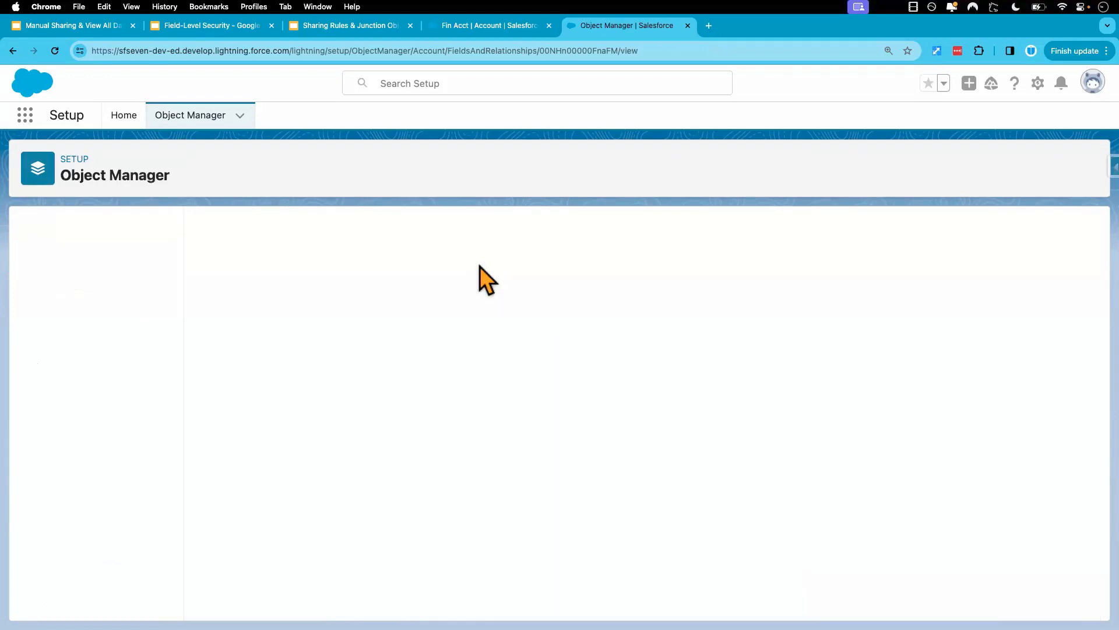
Reload Fin Acct in the test user's session and check its Account Number and Account Region details.
key(ctrl+Right)
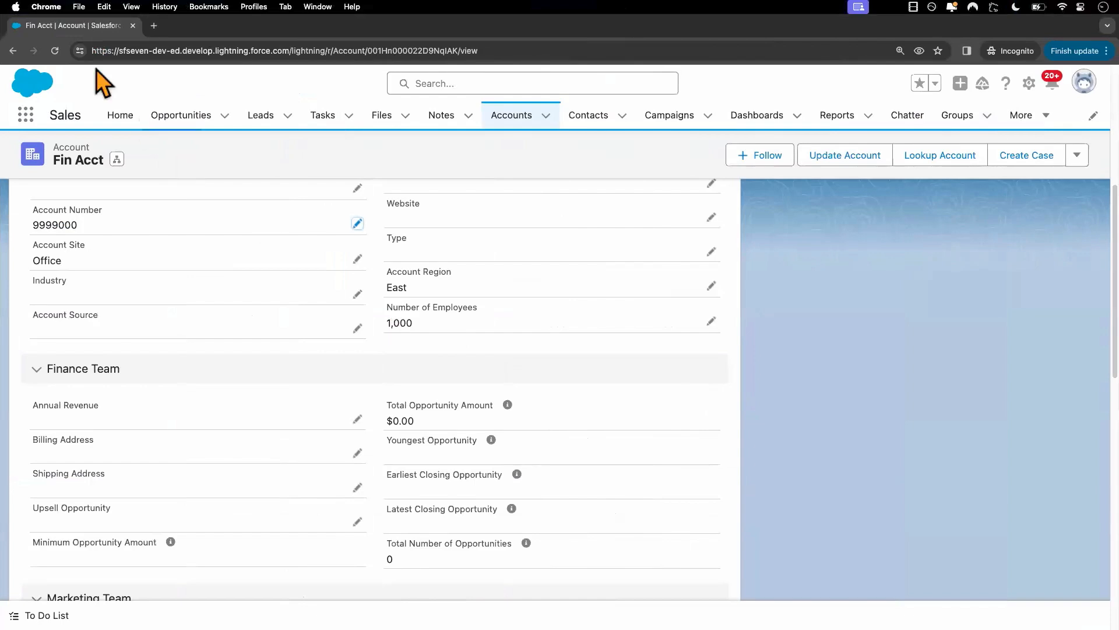
click(56, 52)
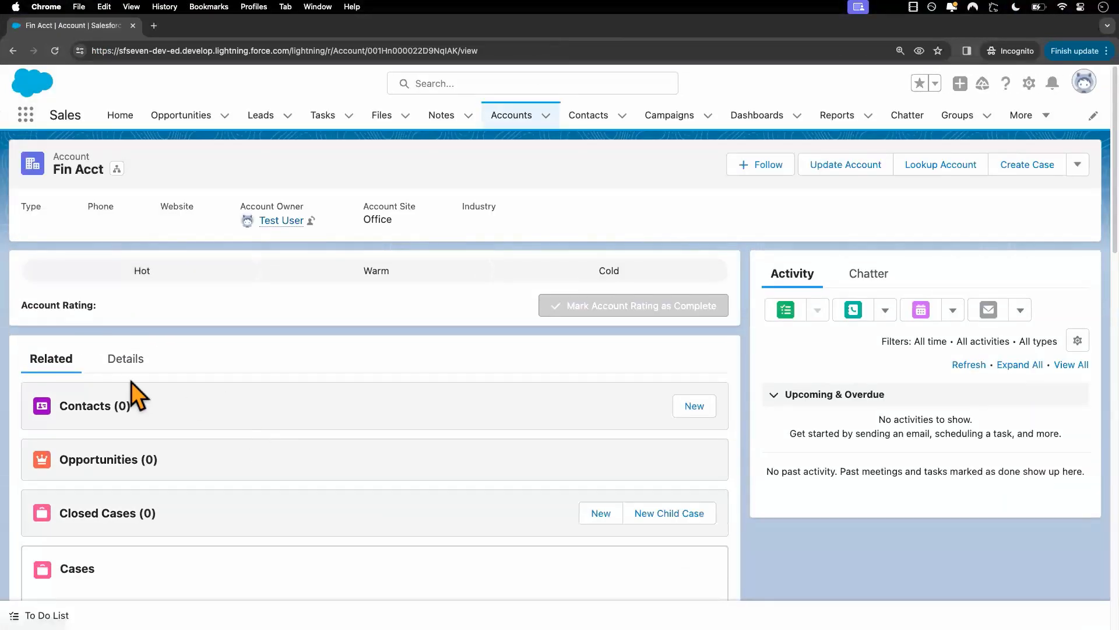
click(114, 373)
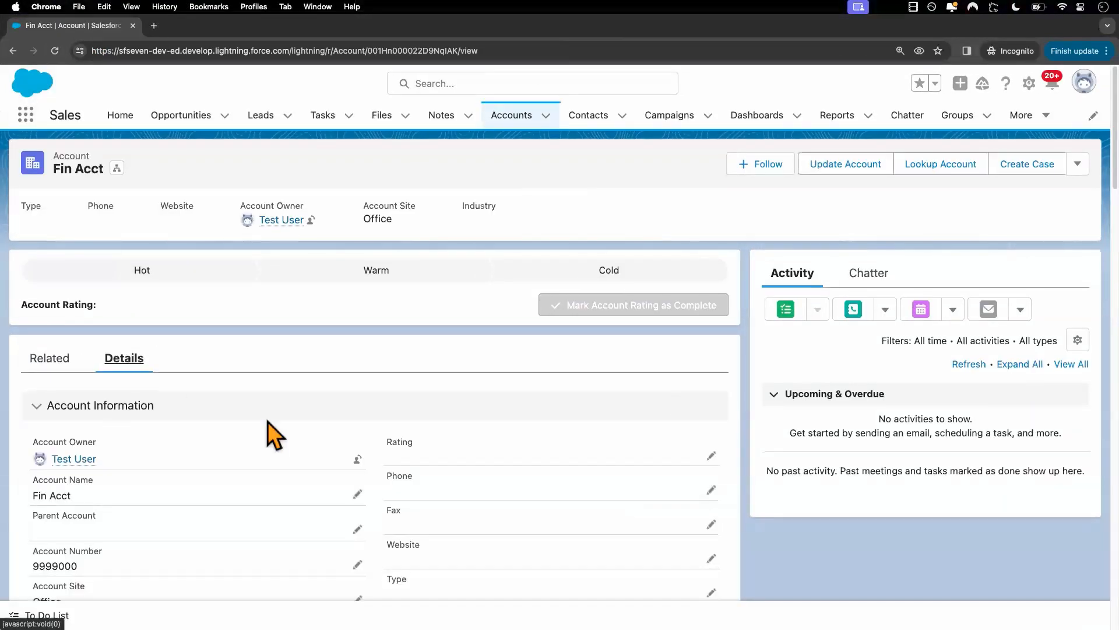
scroll(267, 421, down, 5)
As the test user, change Fin Acct's Account Number, set its Account Region to South, and save the record.
click(356, 370)
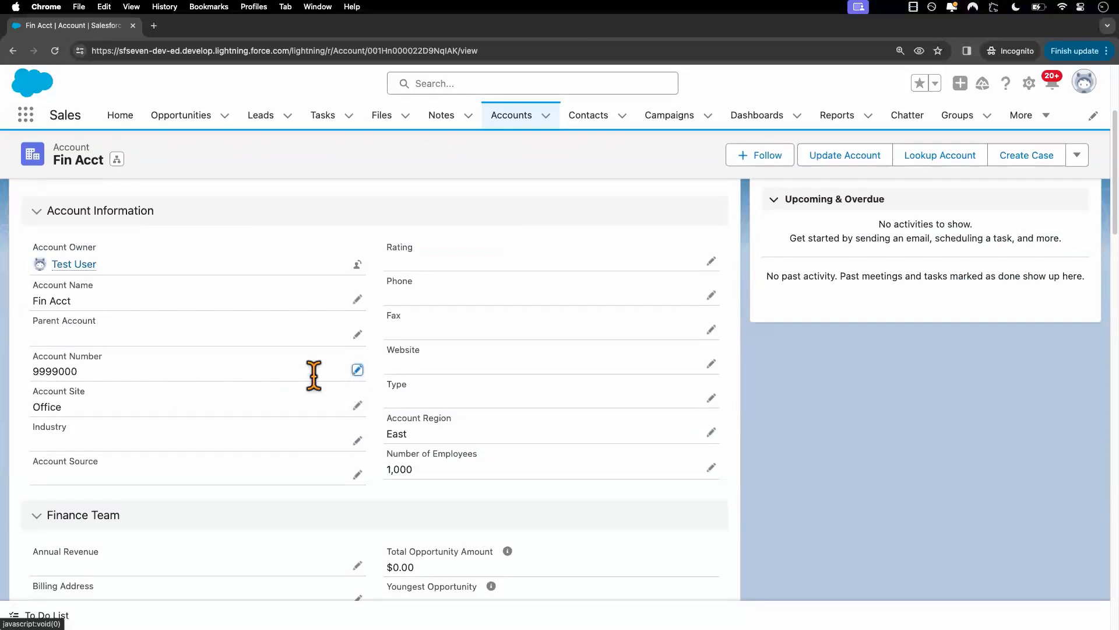
text(88)
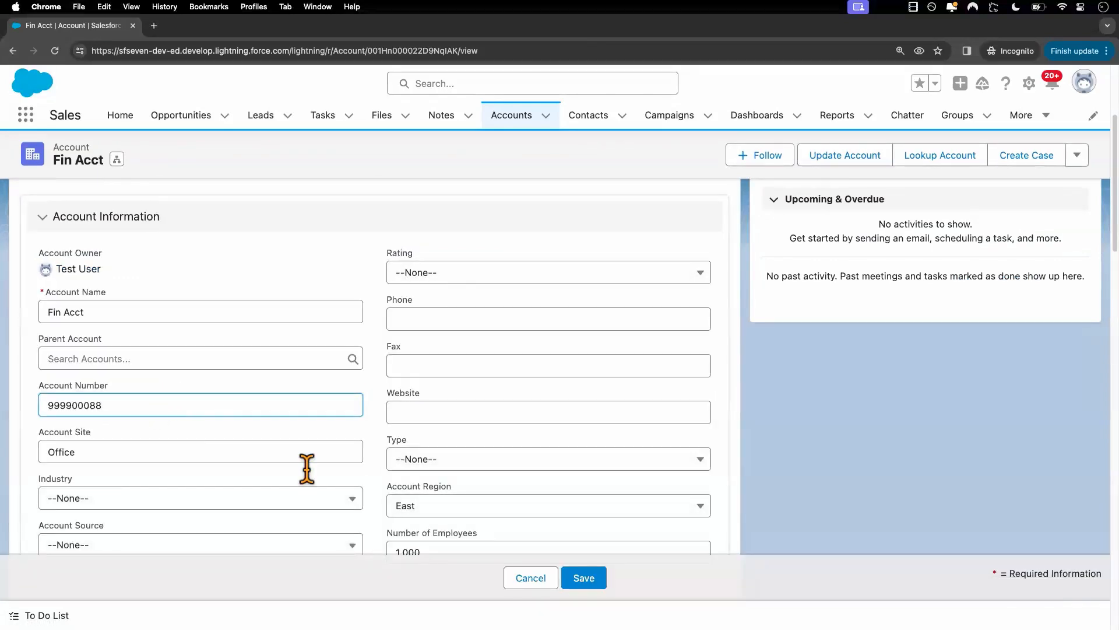
click(443, 507)
click(432, 454)
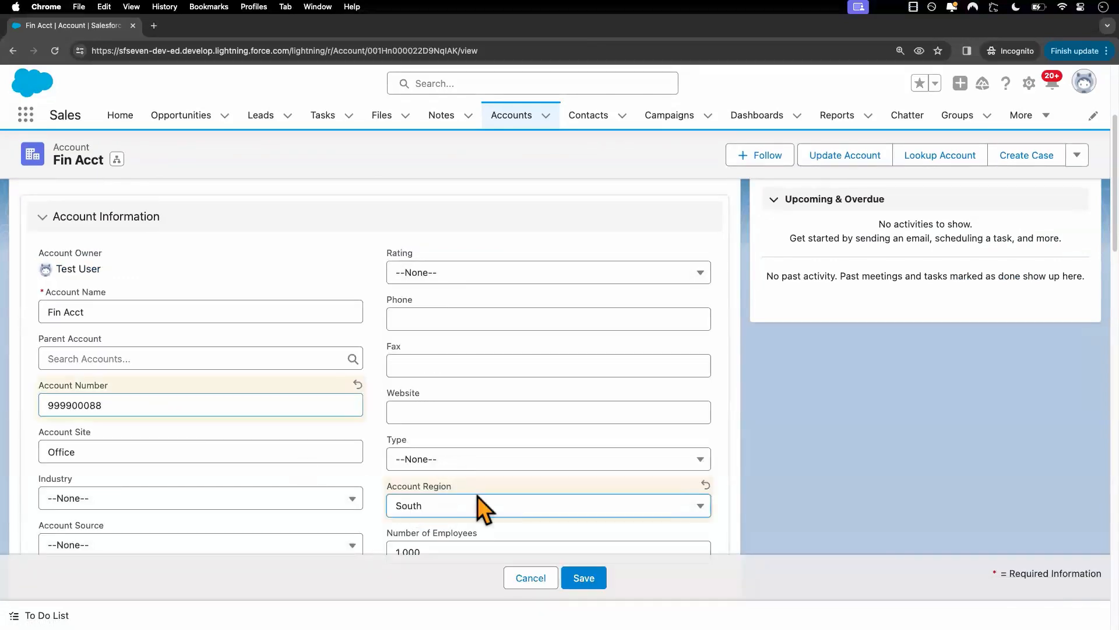
click(582, 578)
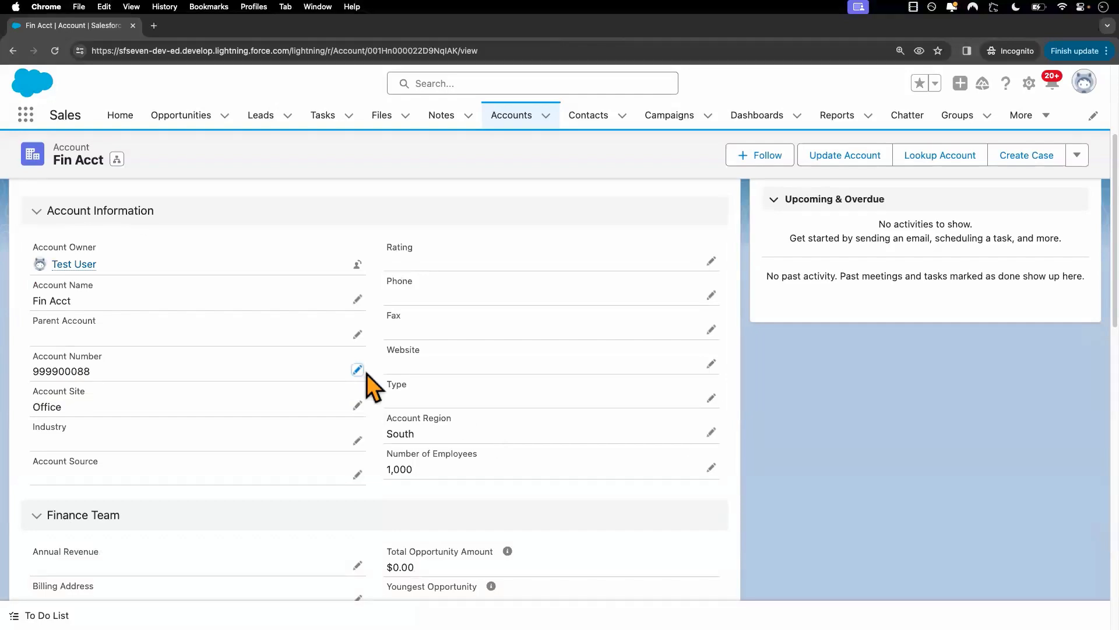
Return to the admin's Account Region field page and reopen its field-level security settings.
key(ctrl+Left)
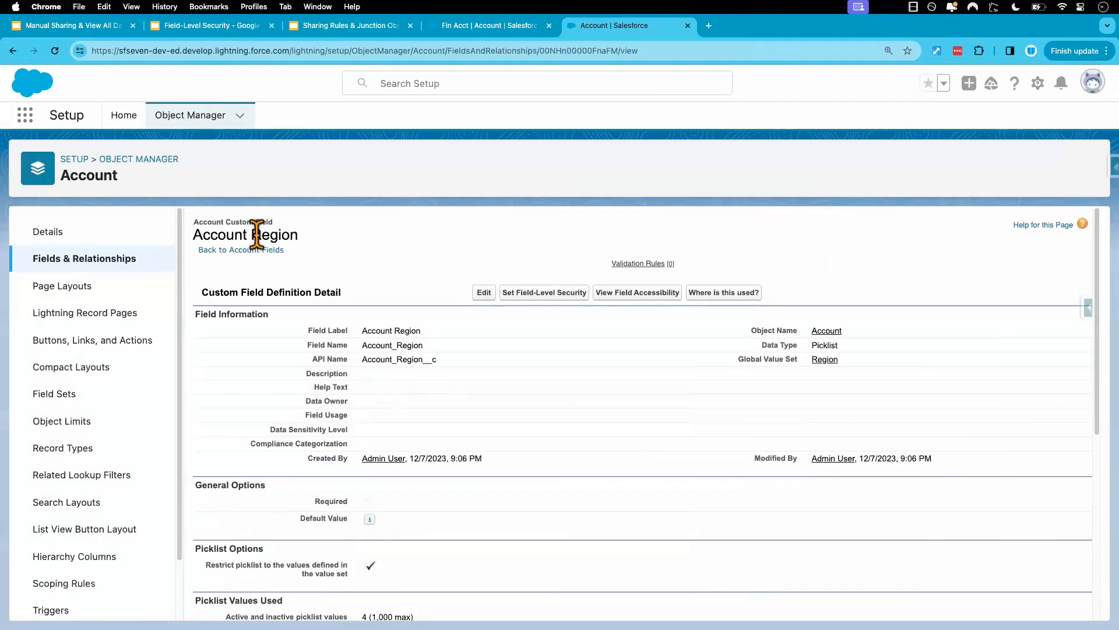
drag(299, 237, 195, 232)
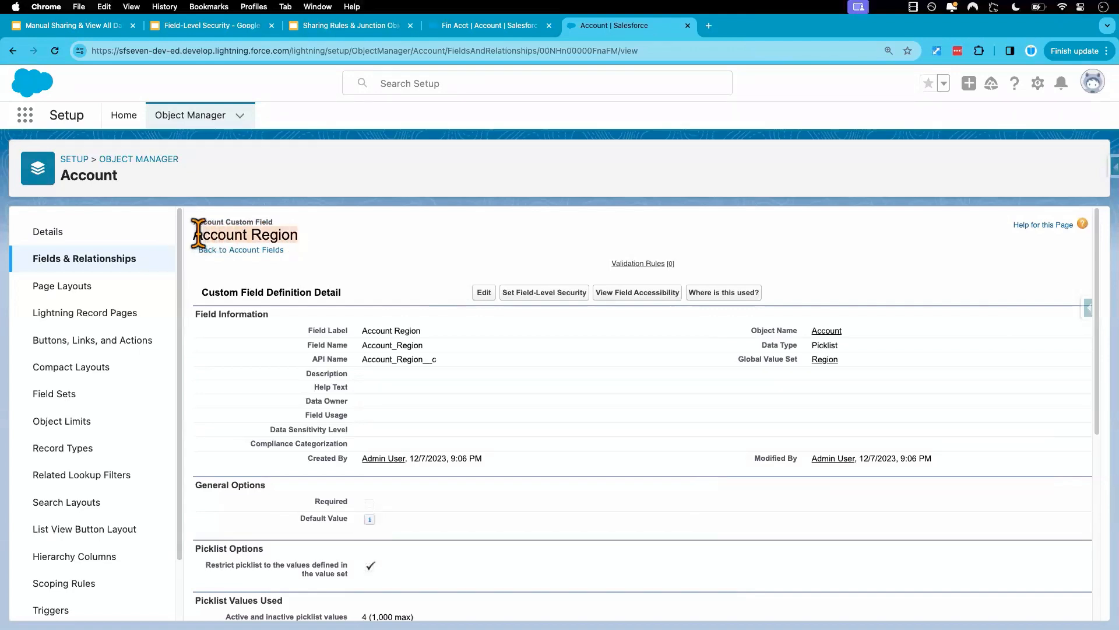
click(544, 295)
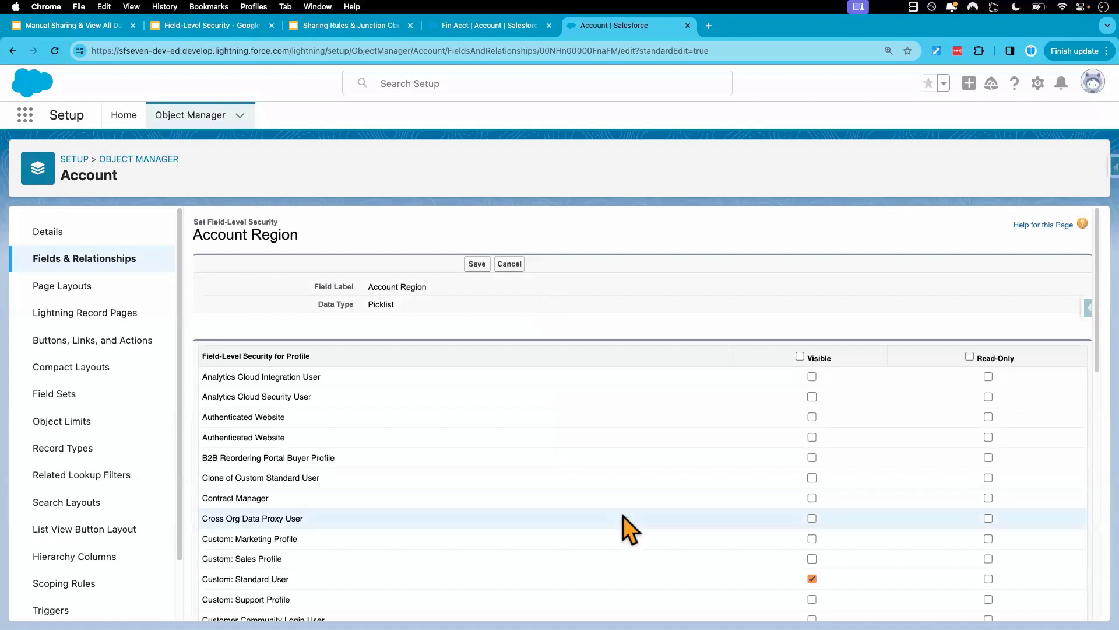
Mark Account Region as Visible and Read-Only for the Custom: Standard User and System Administrator profiles.
scroll(642, 579, down, 2)
scroll(642, 579, down, 1)
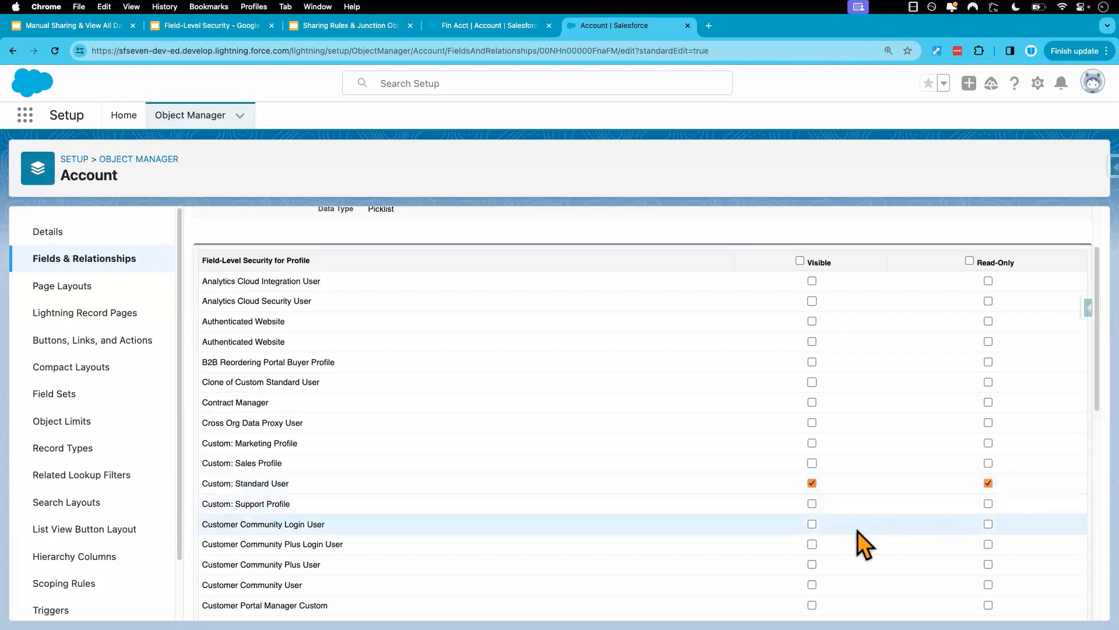
click(813, 484)
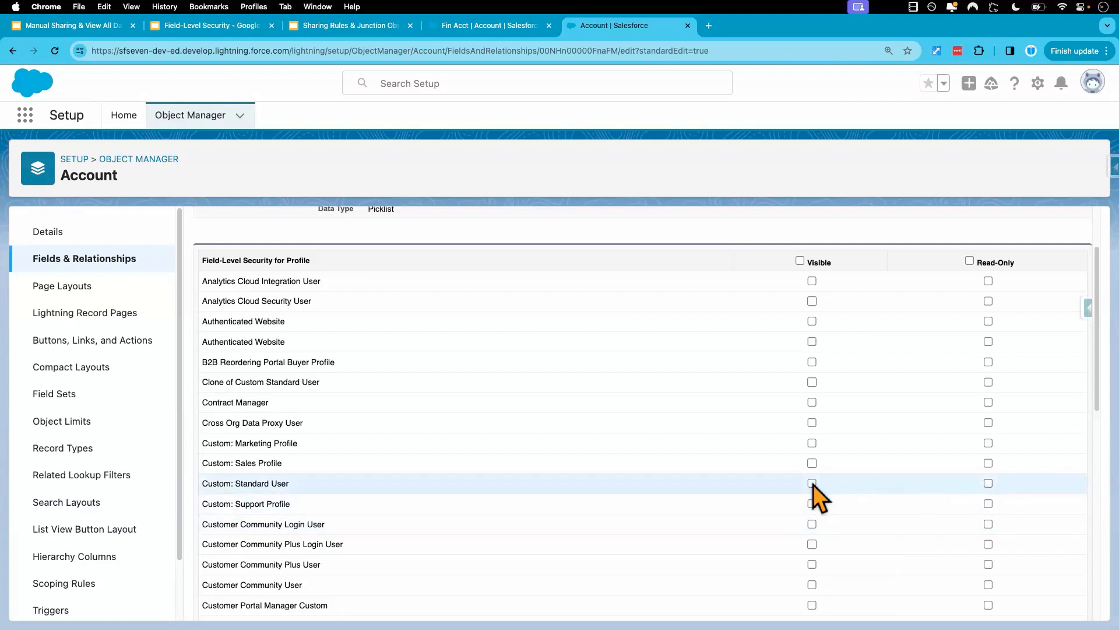
click(988, 483)
scroll(886, 526, down, 5)
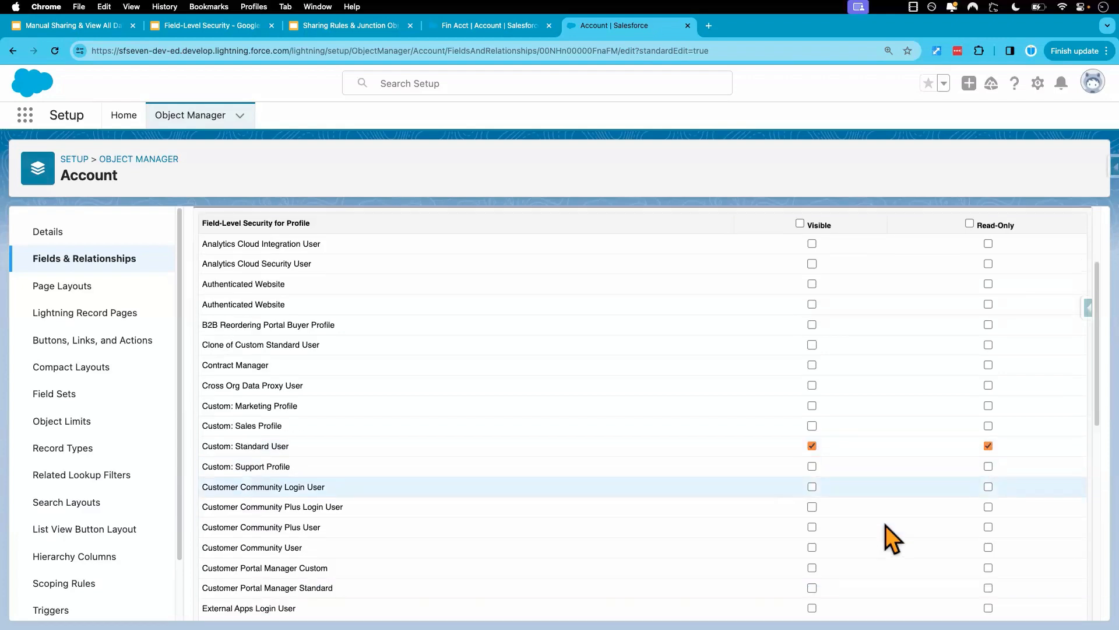
scroll(885, 524, down, 8)
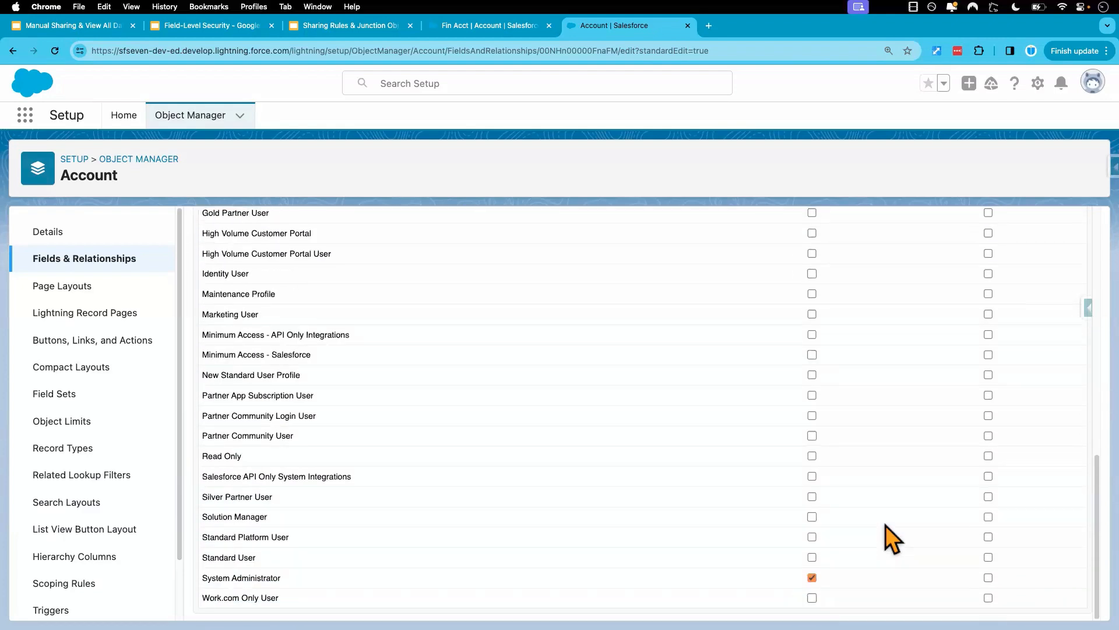
click(988, 578)
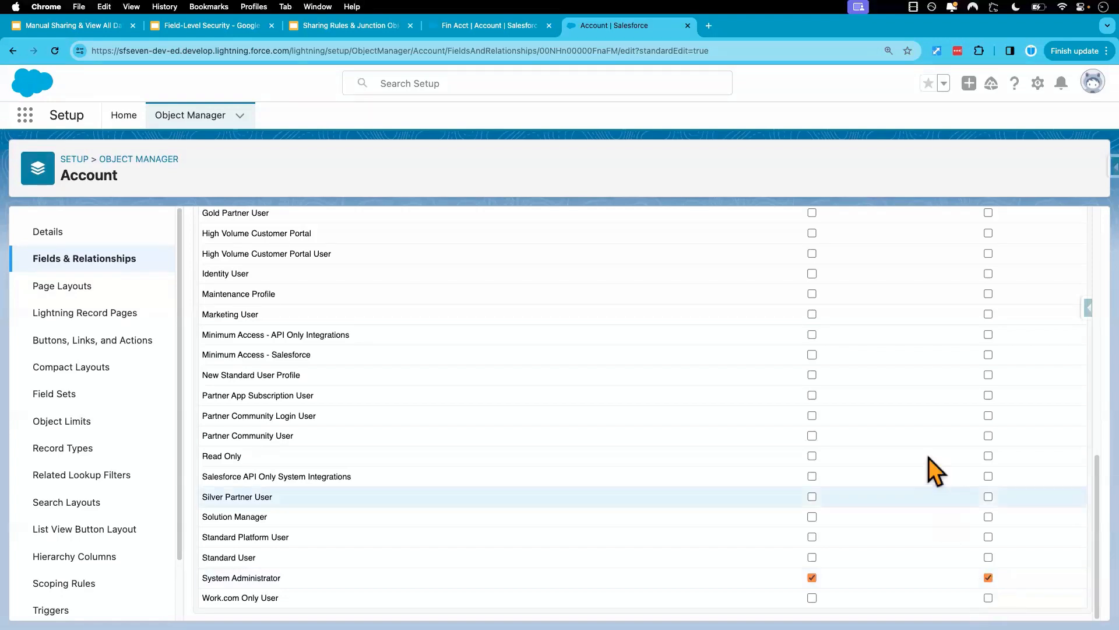
Save the field-level security settings for the Account Region field.
scroll(904, 395, up, 10)
scroll(903, 394, up, 1)
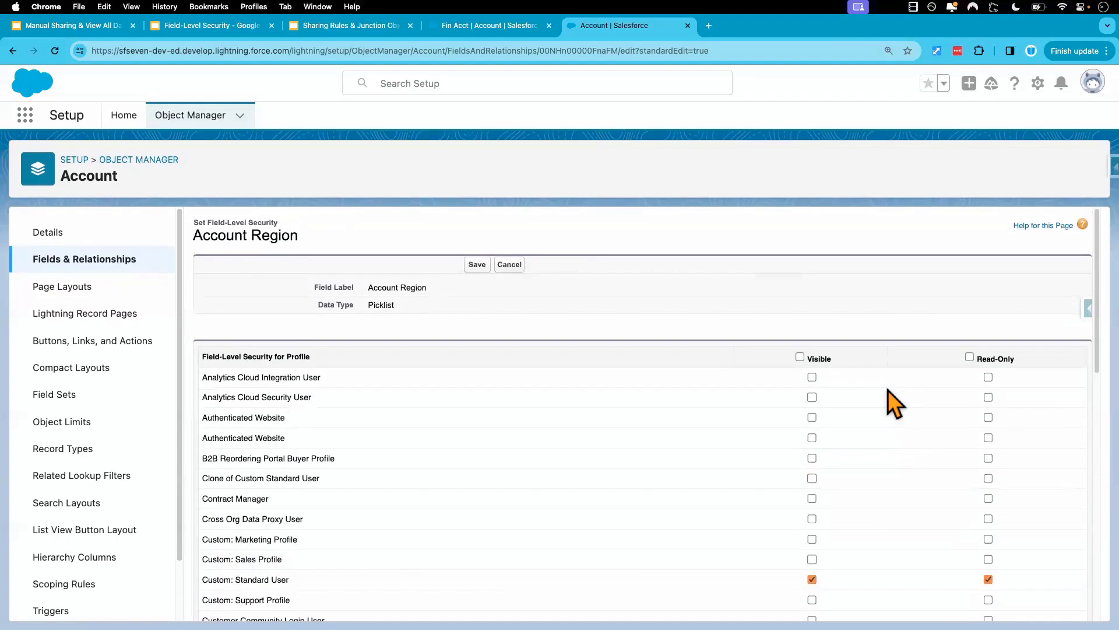
click(477, 264)
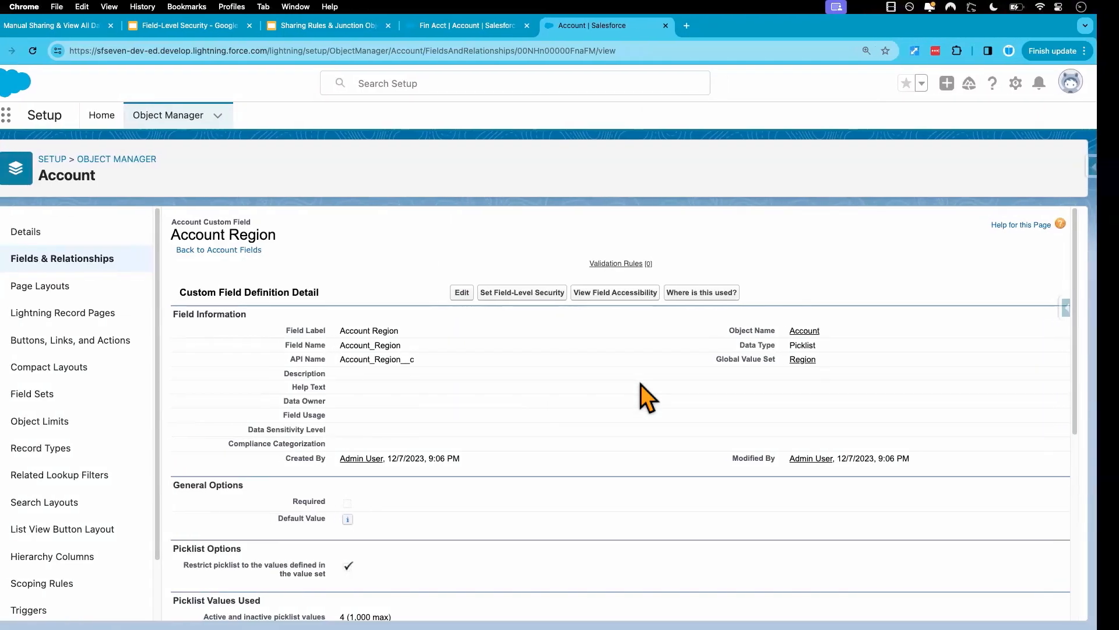
Reload Fin Acct in the test user's session and examine its Account Number and Account Region details.
key(ctrl+Right)
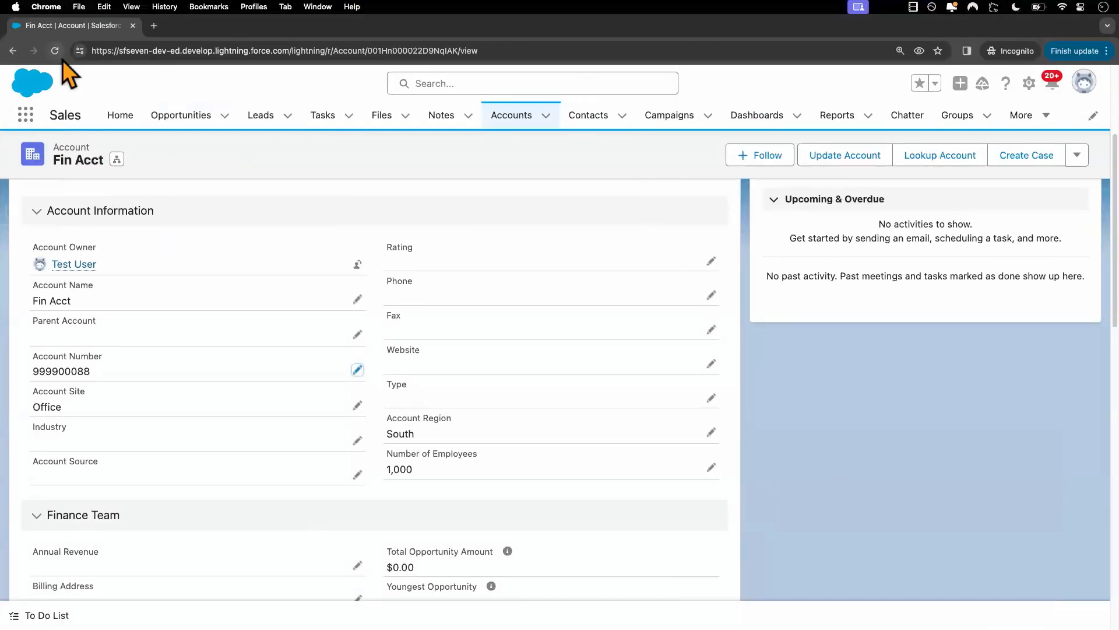
click(55, 51)
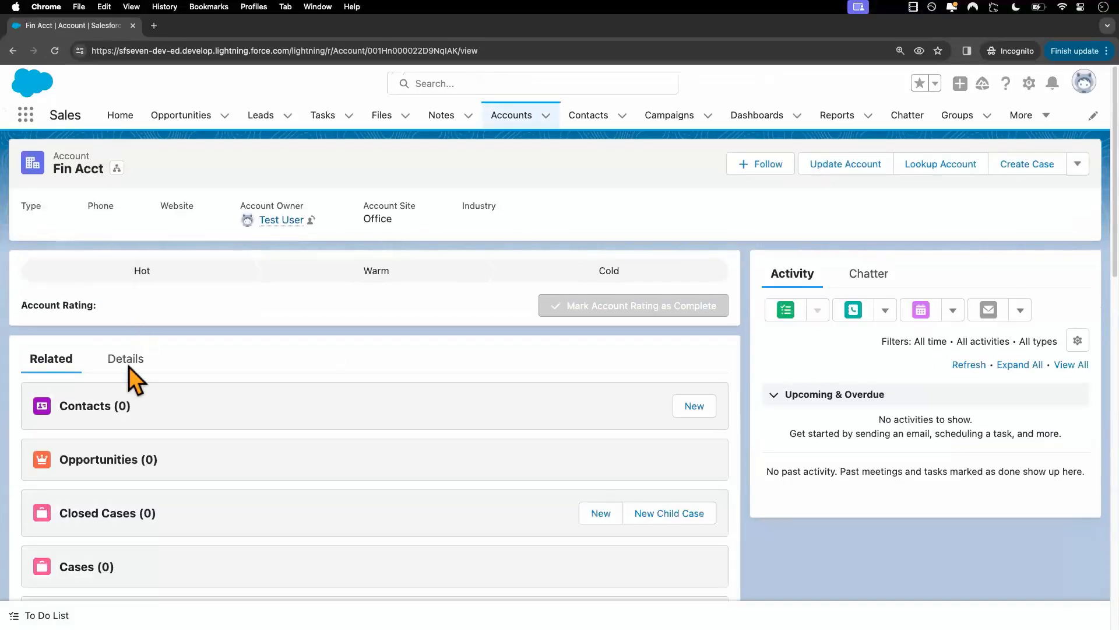
click(128, 365)
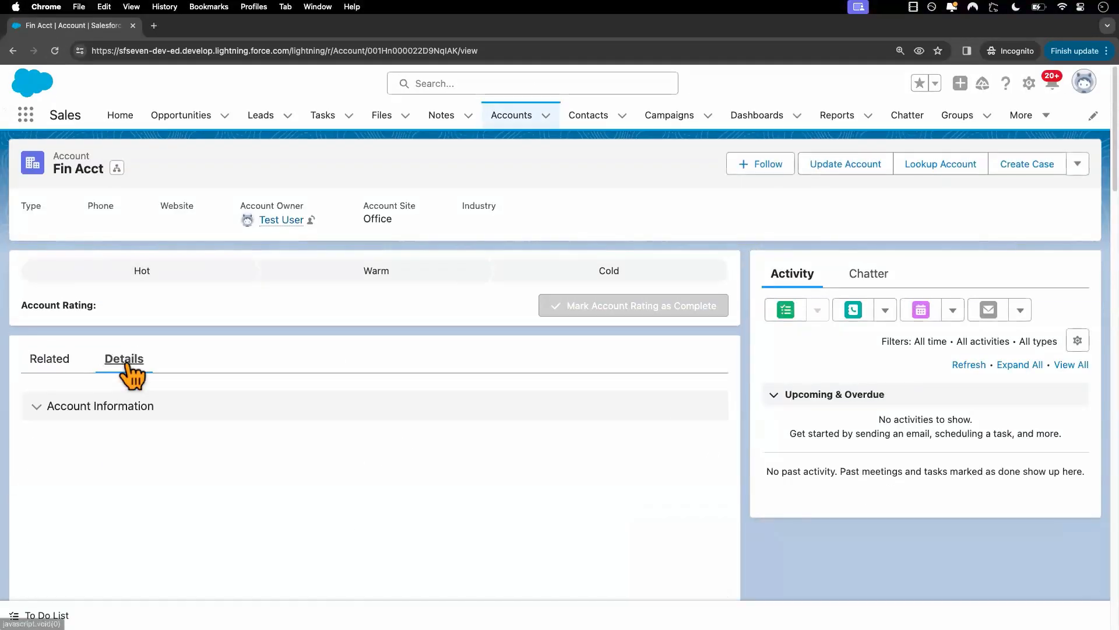
scroll(215, 464, down, 3)
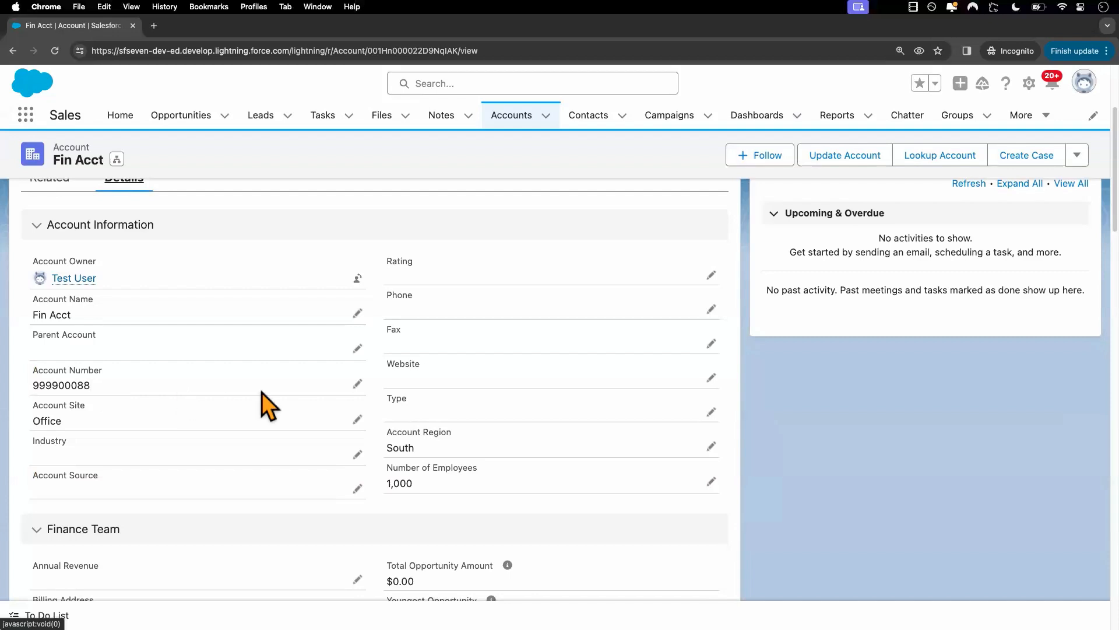
As the test user, add to the end of Fin Acct's Account Number and save the record.
click(357, 384)
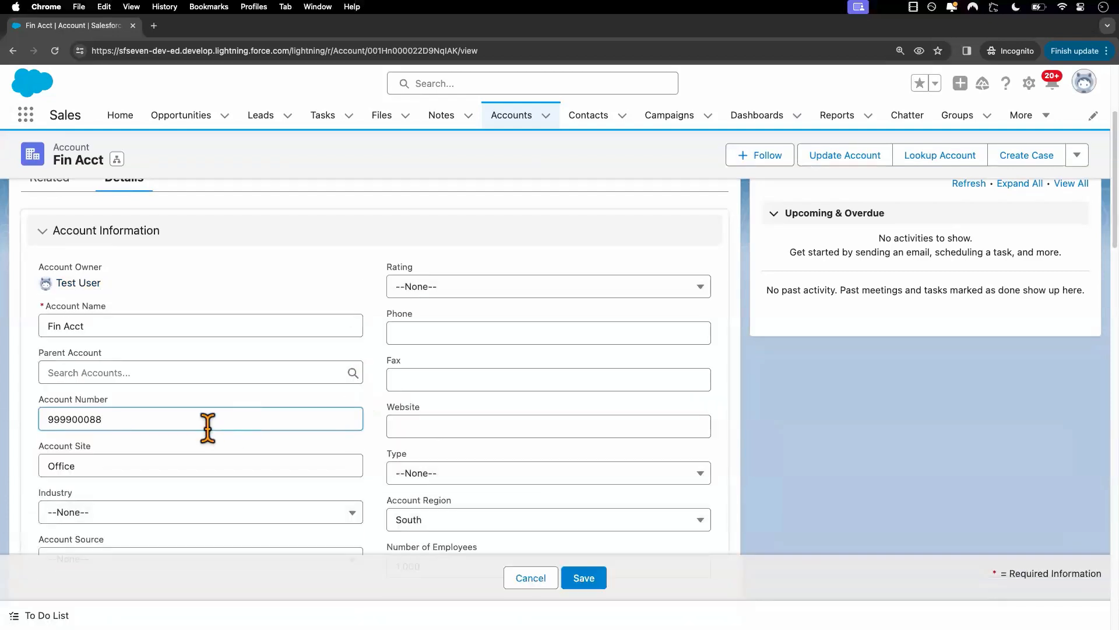
text(9)
scroll(511, 490, down, 3)
click(583, 578)
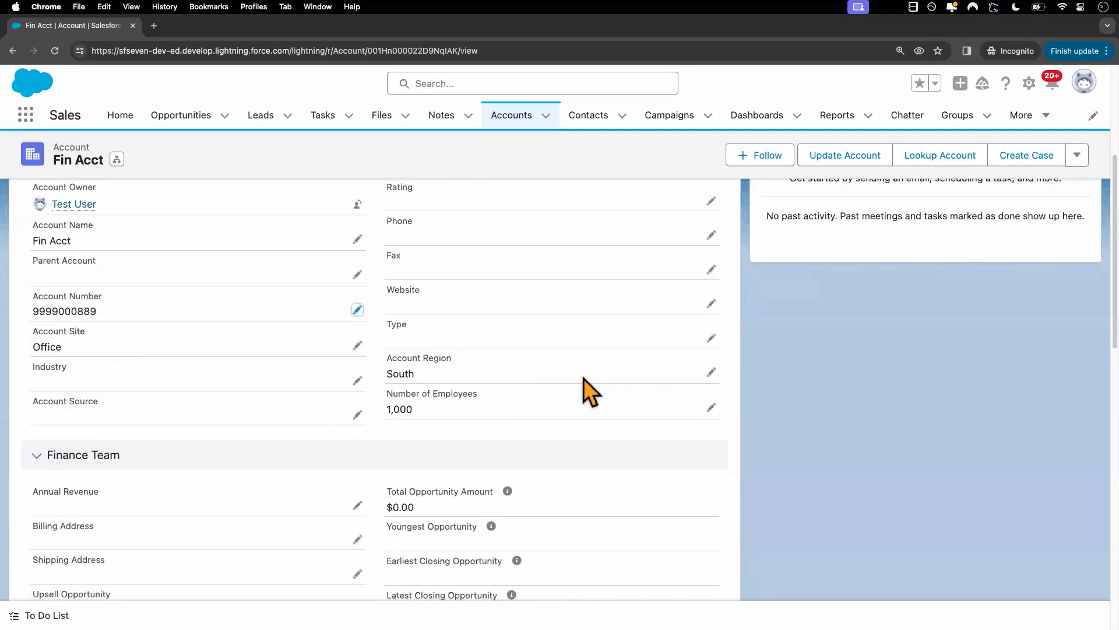
Try to save Fin Acct with its Account Region set to East, and discard the edit.
click(712, 375)
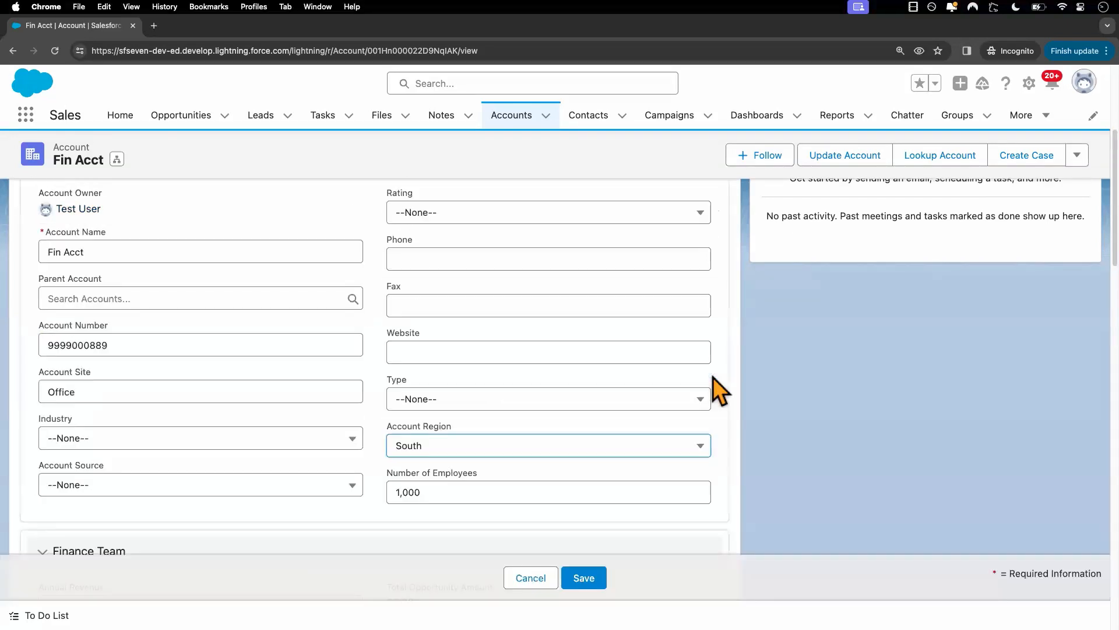
click(468, 452)
click(454, 501)
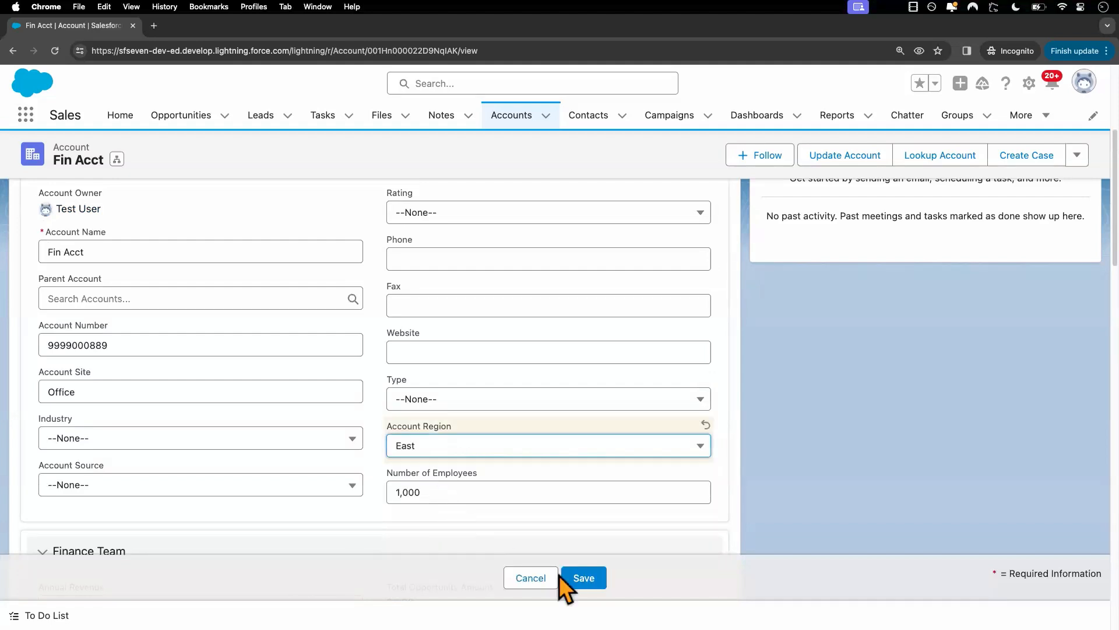
click(585, 577)
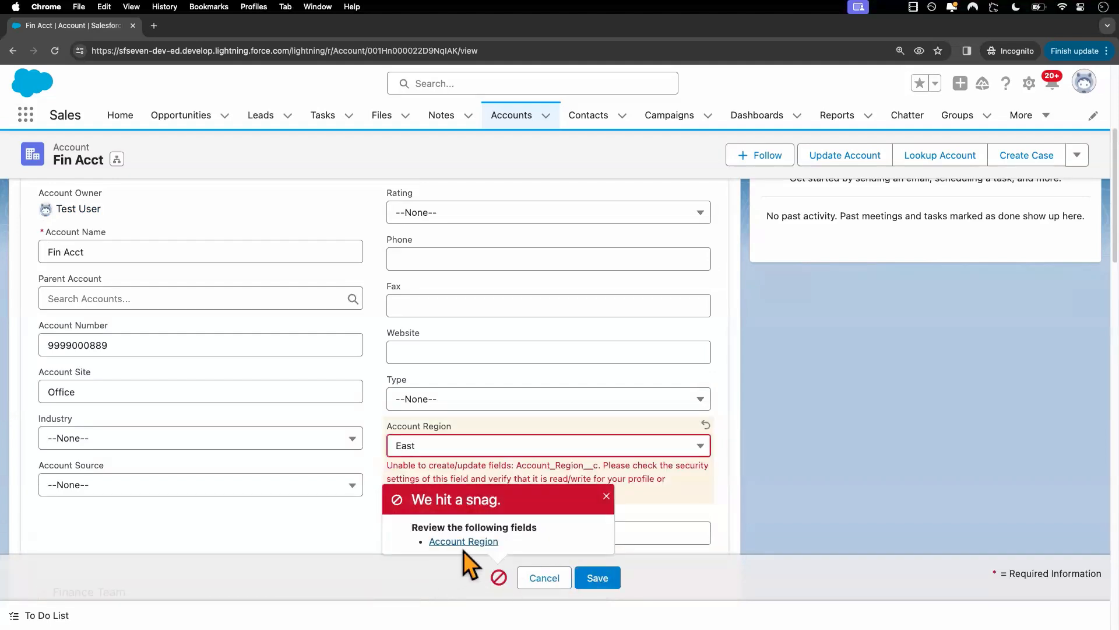
click(606, 496)
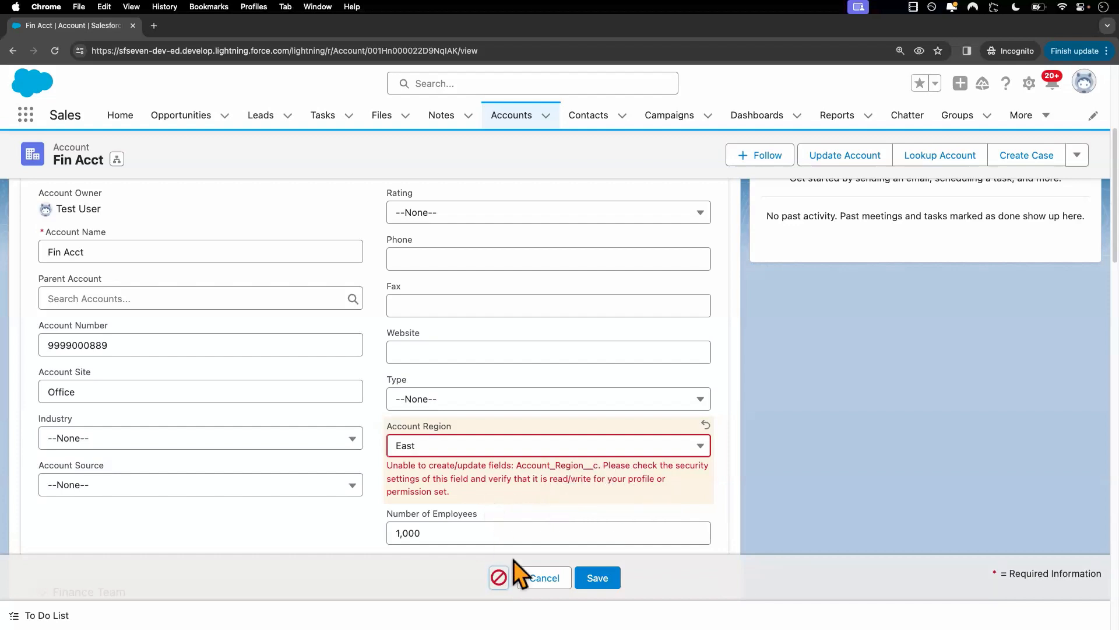
click(541, 578)
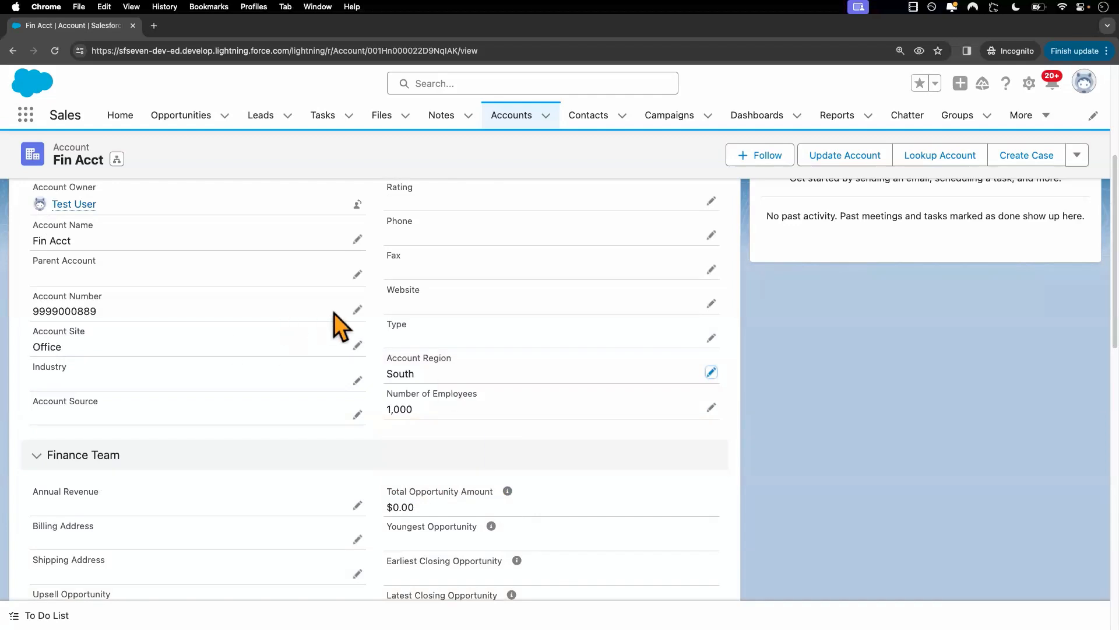
Shorten Fin Acct's Account Number by deleting its trailing digits and save the record.
click(357, 309)
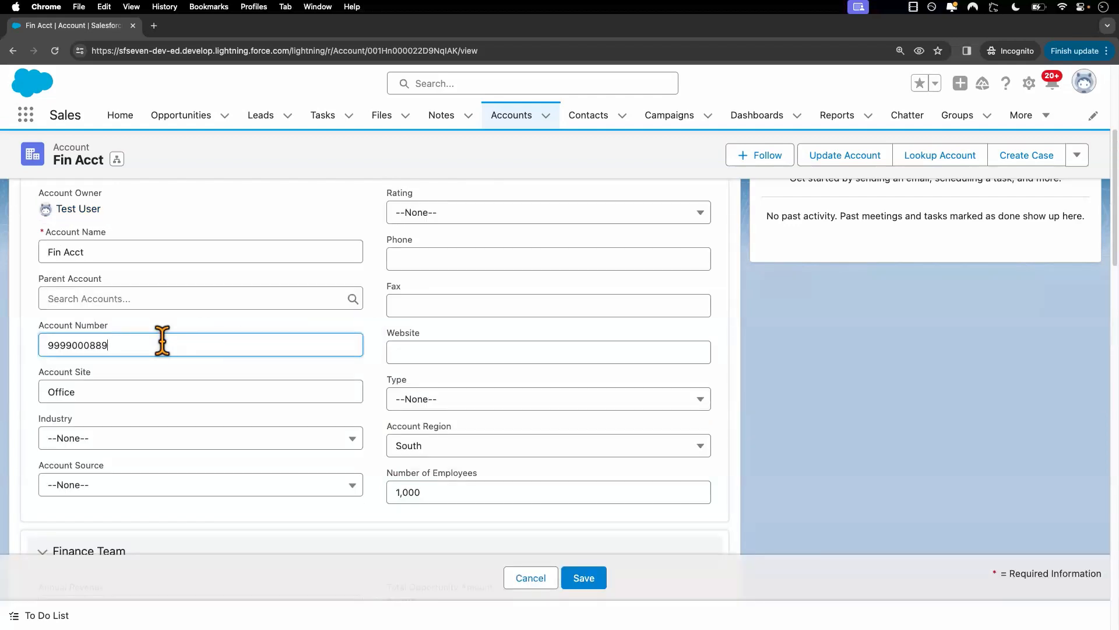
key(BackSpace)
key(BackSpace)
key(BackSpace)
key(BackSpace)
key(BackSpace)
click(586, 577)
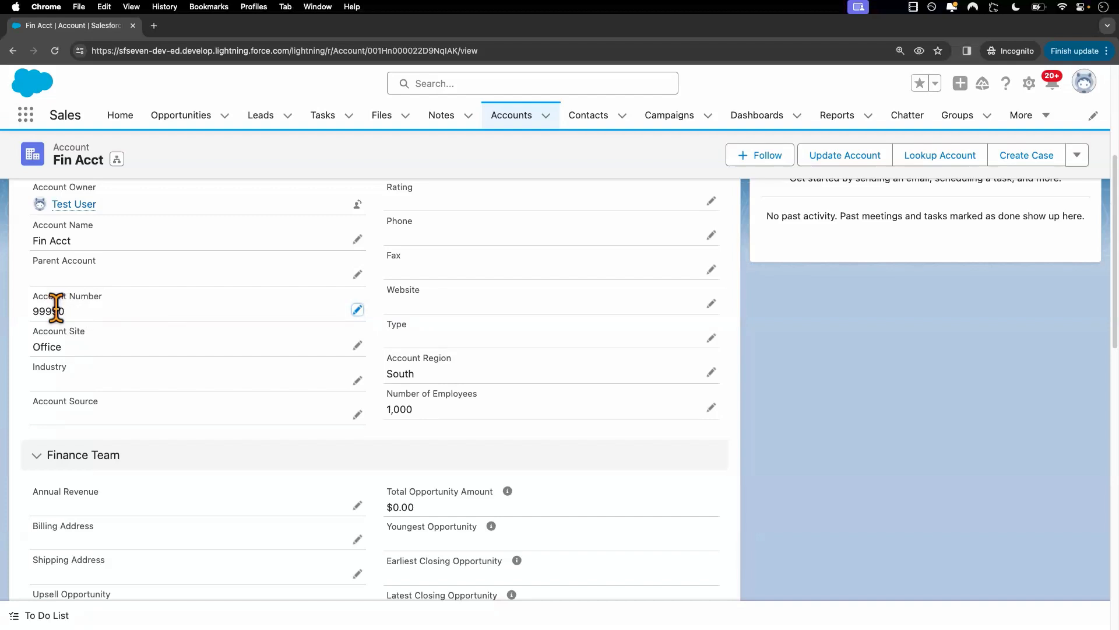
Try to save Fin Acct with its Account Region set to West as the test user.
click(713, 372)
click(488, 448)
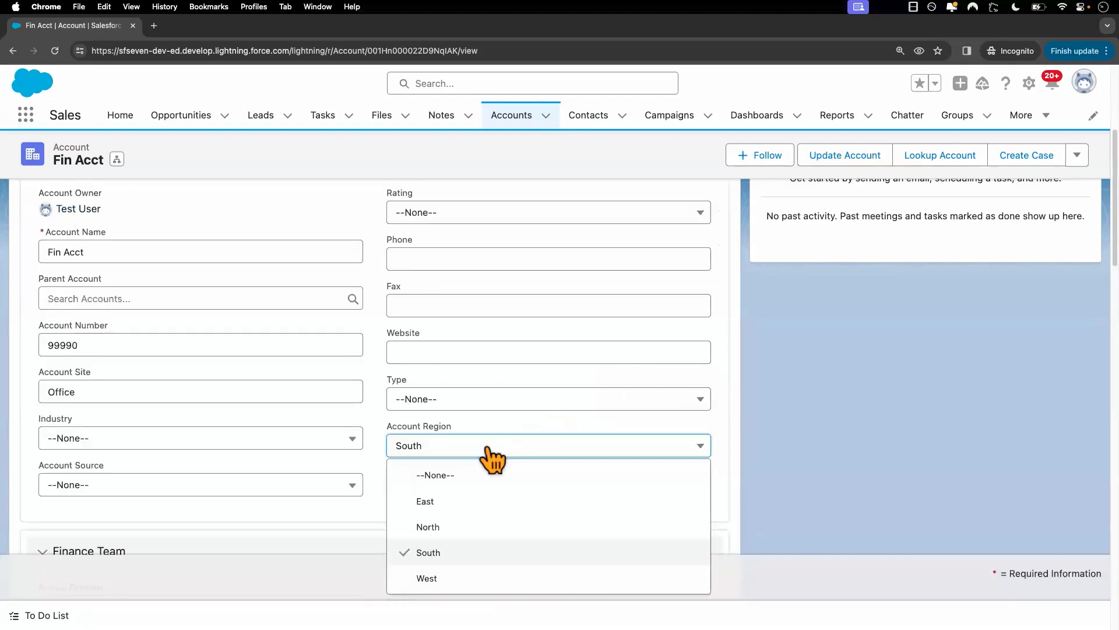
click(433, 577)
click(585, 578)
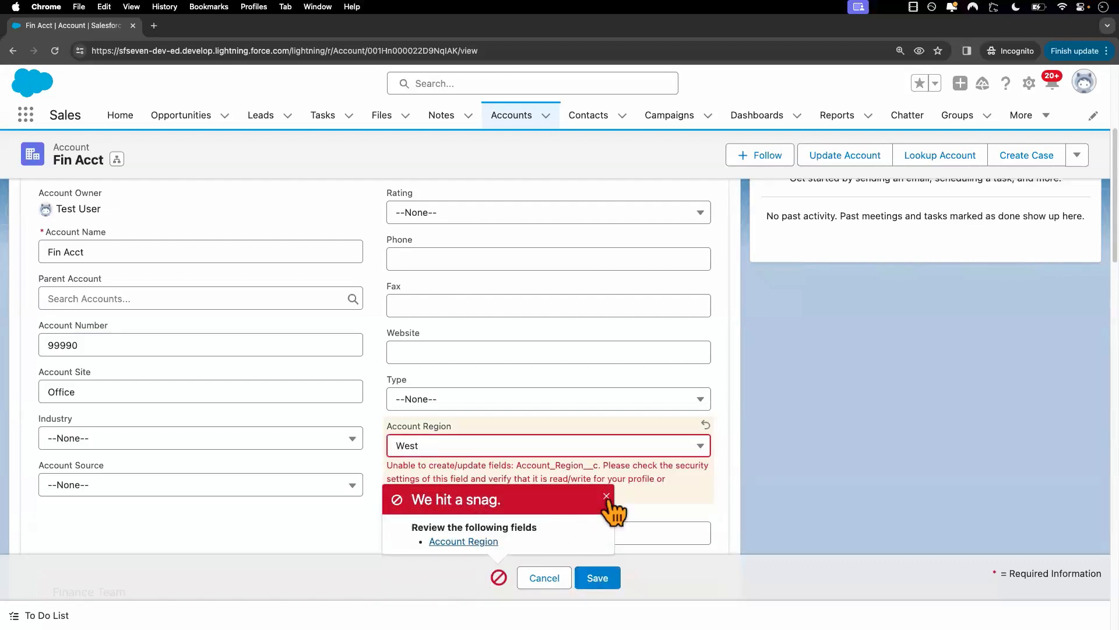
click(606, 496)
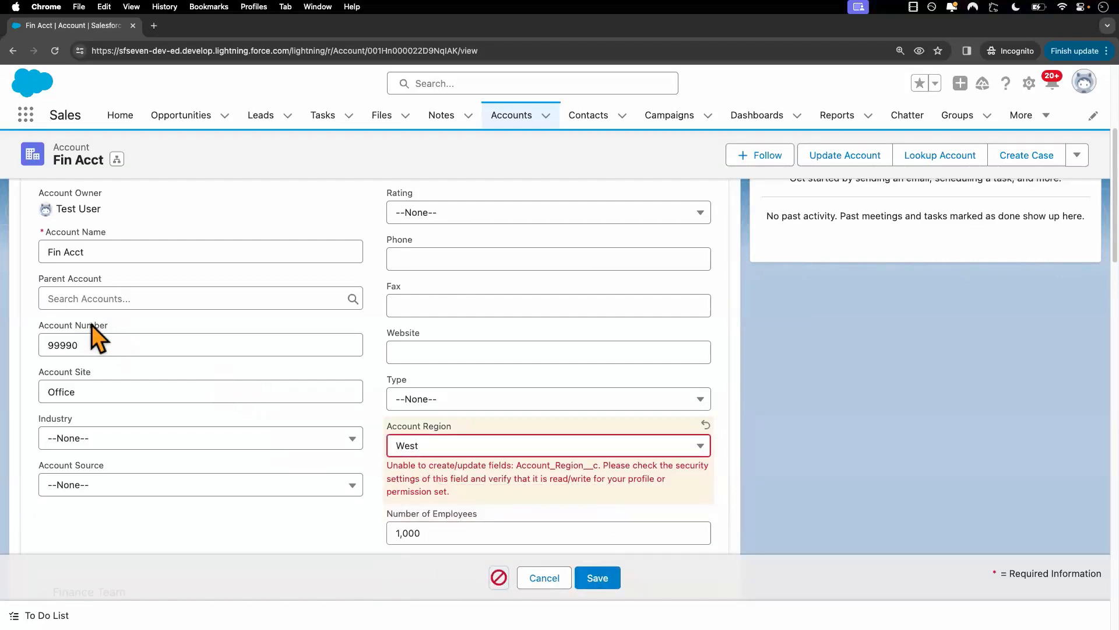
Review Account Region's field-level security for Custom: Standard User in the admin session, leaving the settings without saving.
key(ctrl+Left)
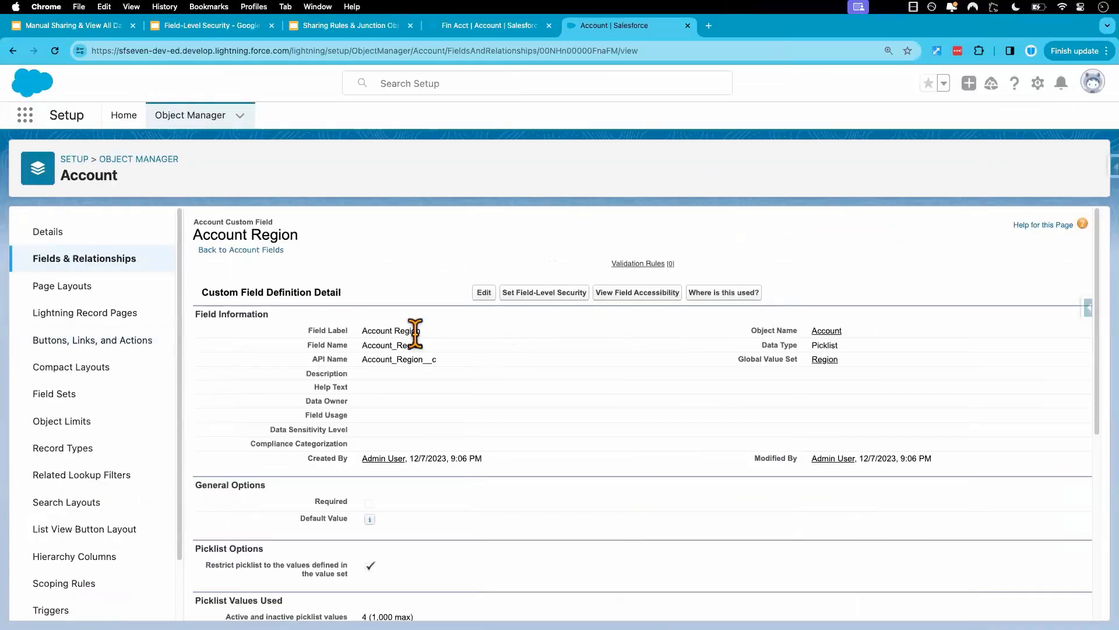
click(533, 293)
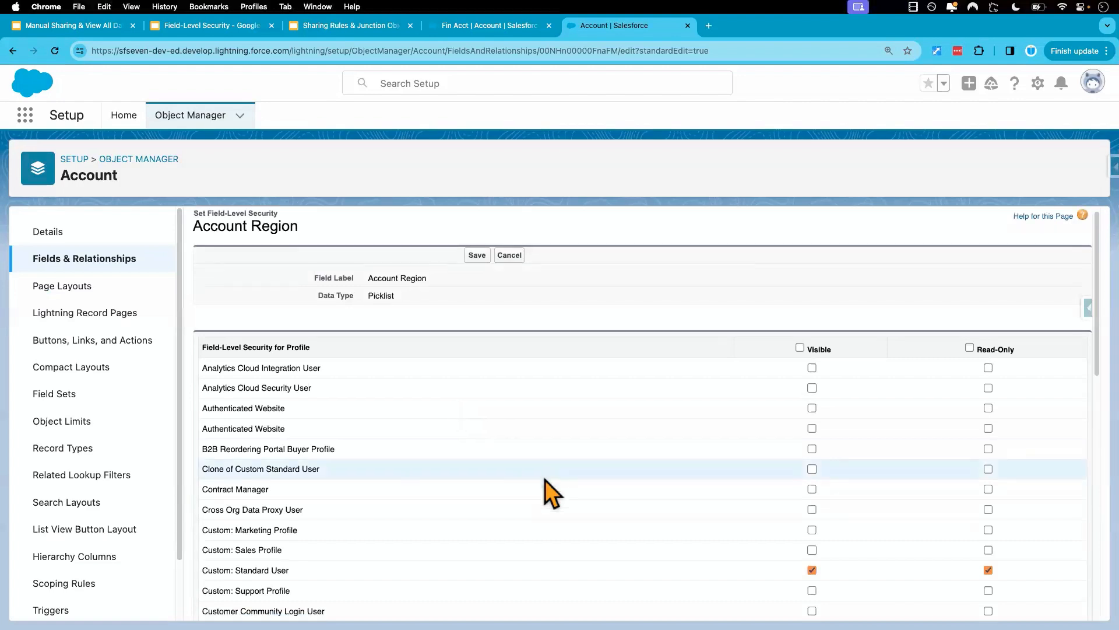
scroll(607, 473, down, 3)
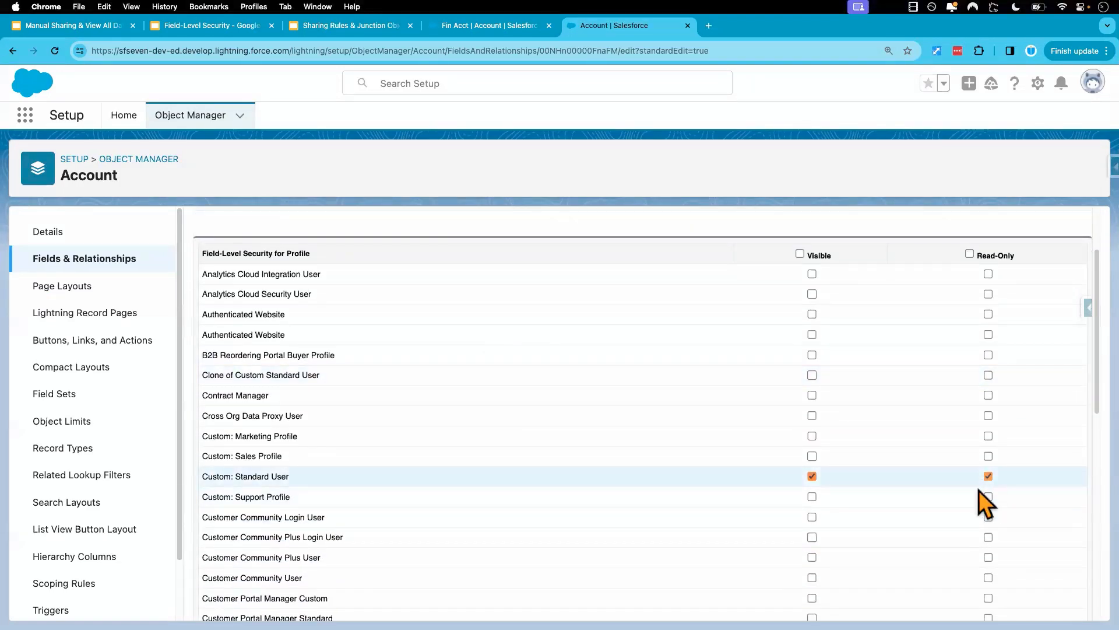
scroll(586, 464, up, 3)
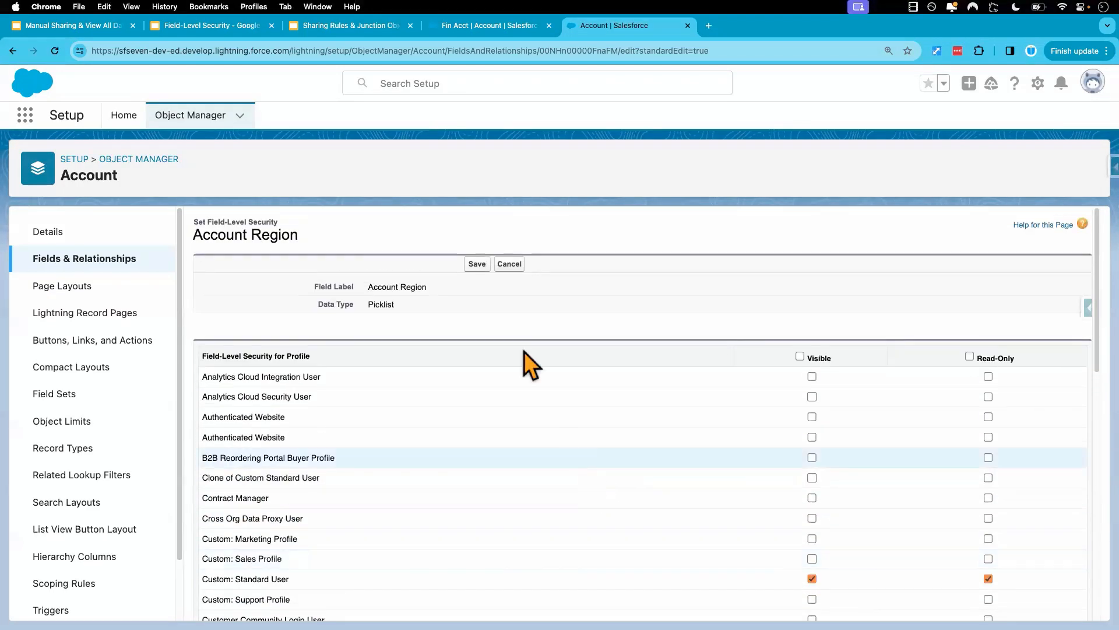
click(512, 269)
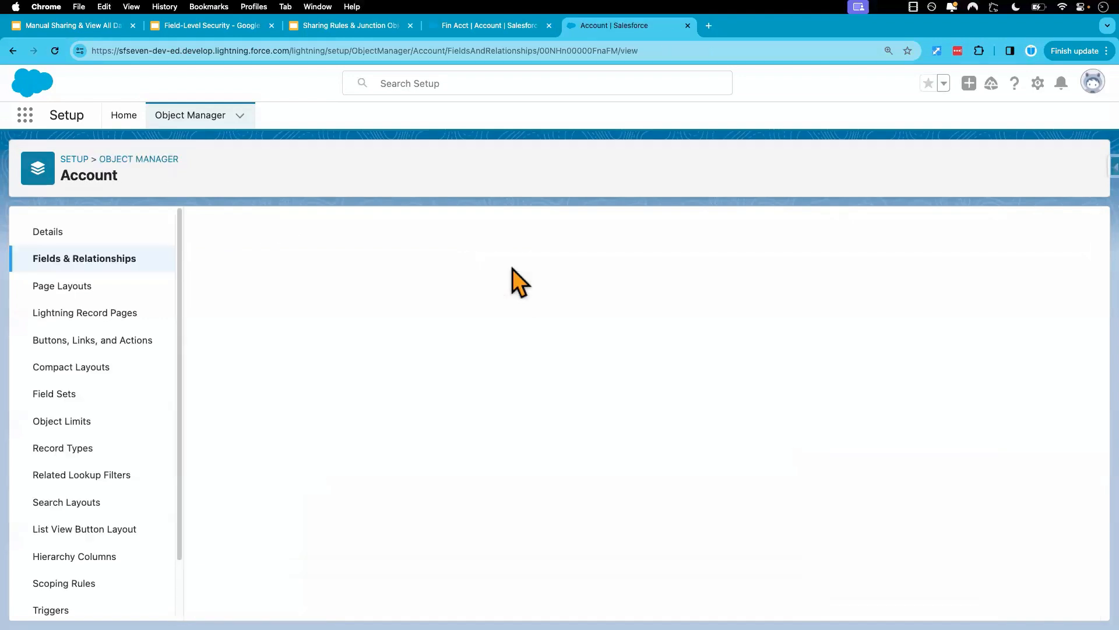
Mark the Account object's Account Number field as Read-Only for the Custom: Standard User profile and save its field-level security.
click(107, 261)
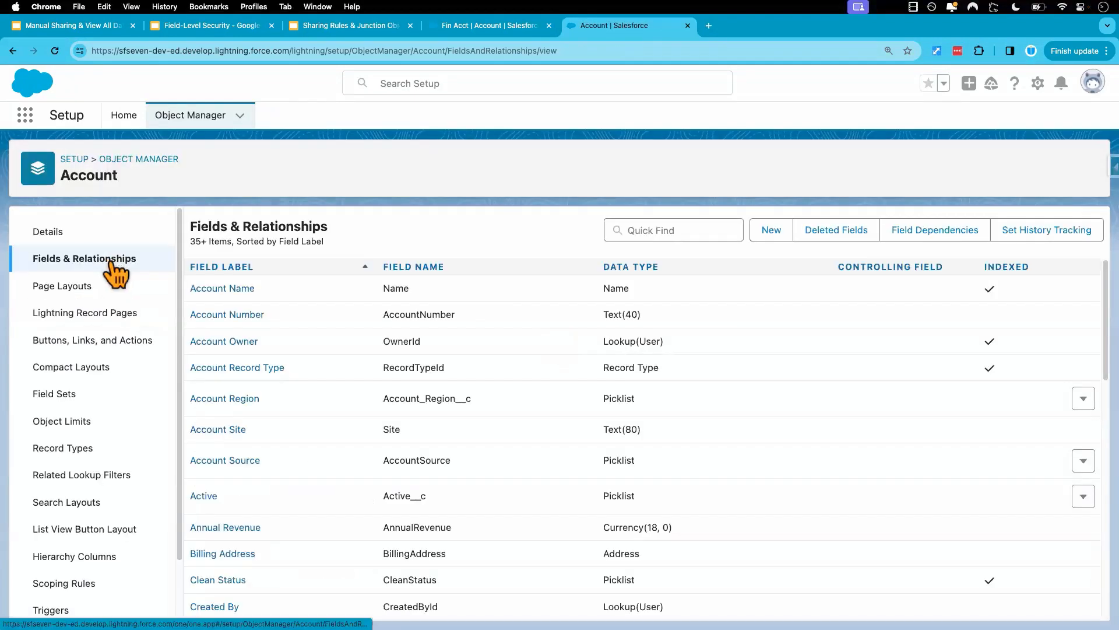
click(226, 315)
click(536, 283)
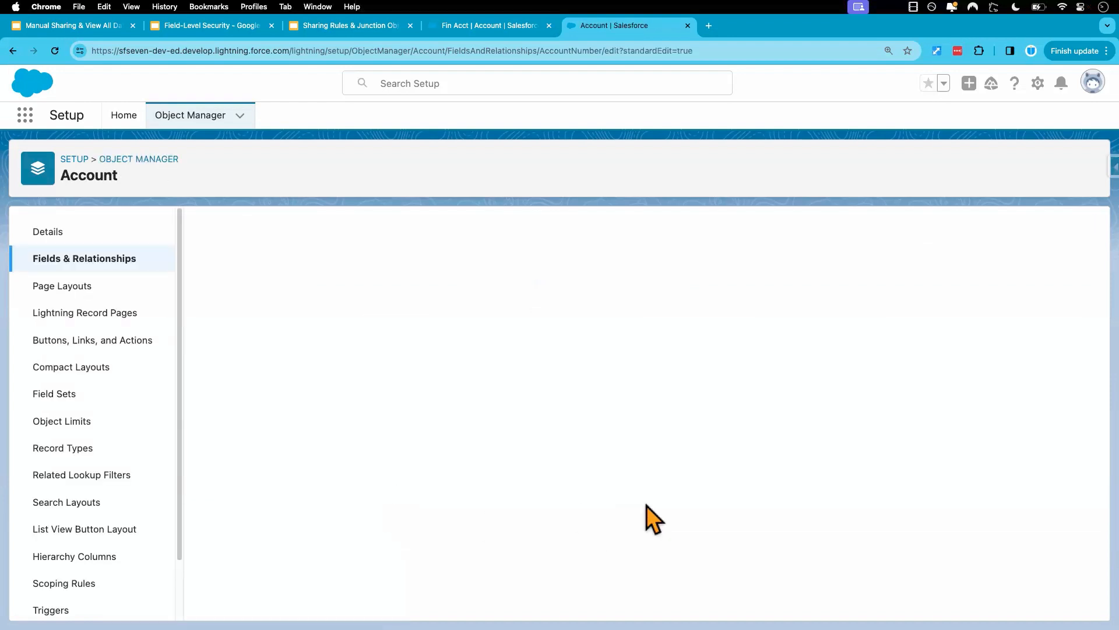
scroll(685, 527, down, 5)
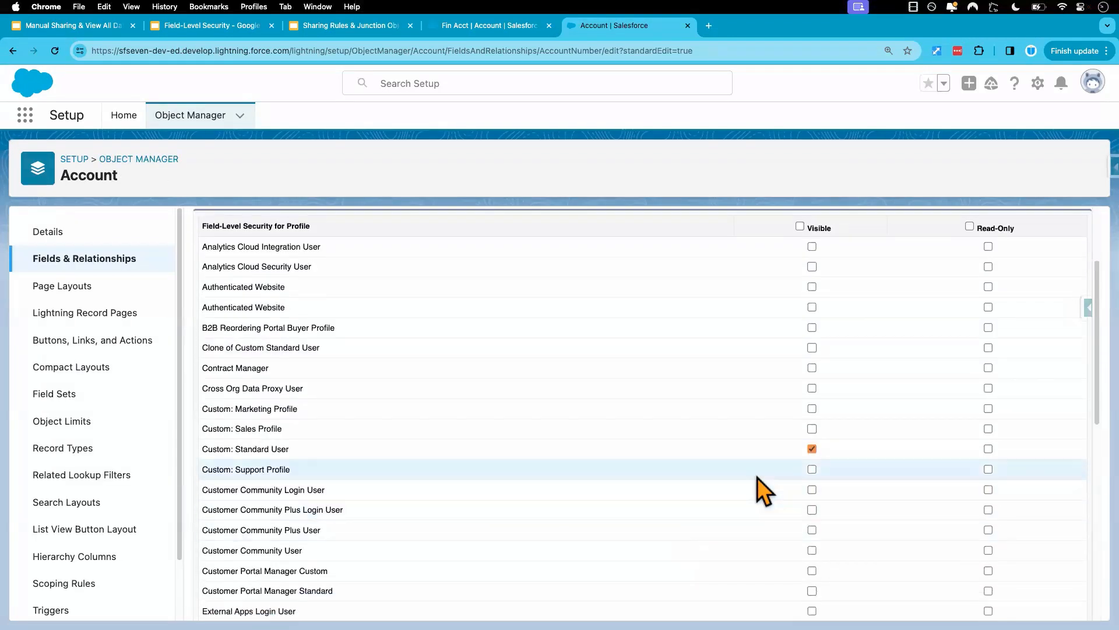
click(988, 449)
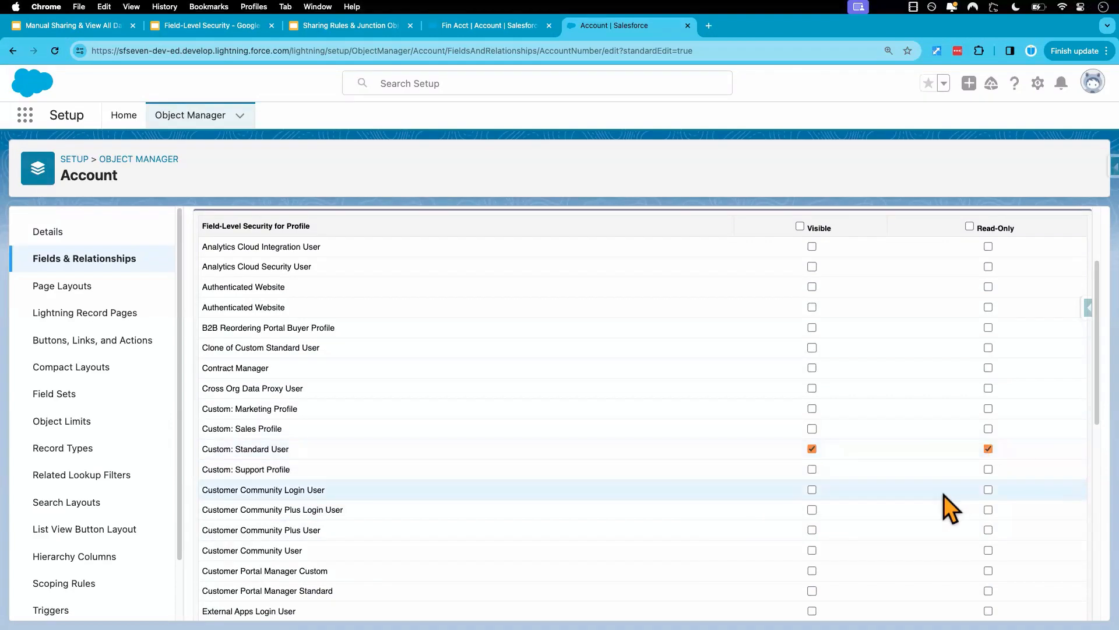
scroll(943, 495, down, 1)
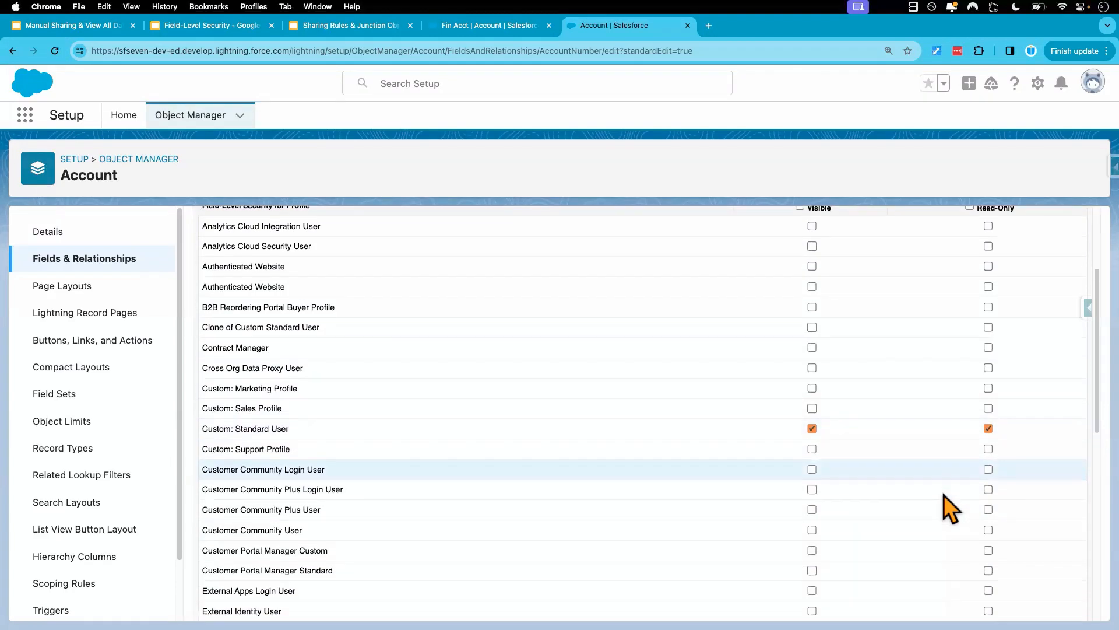
scroll(943, 495, up, 1)
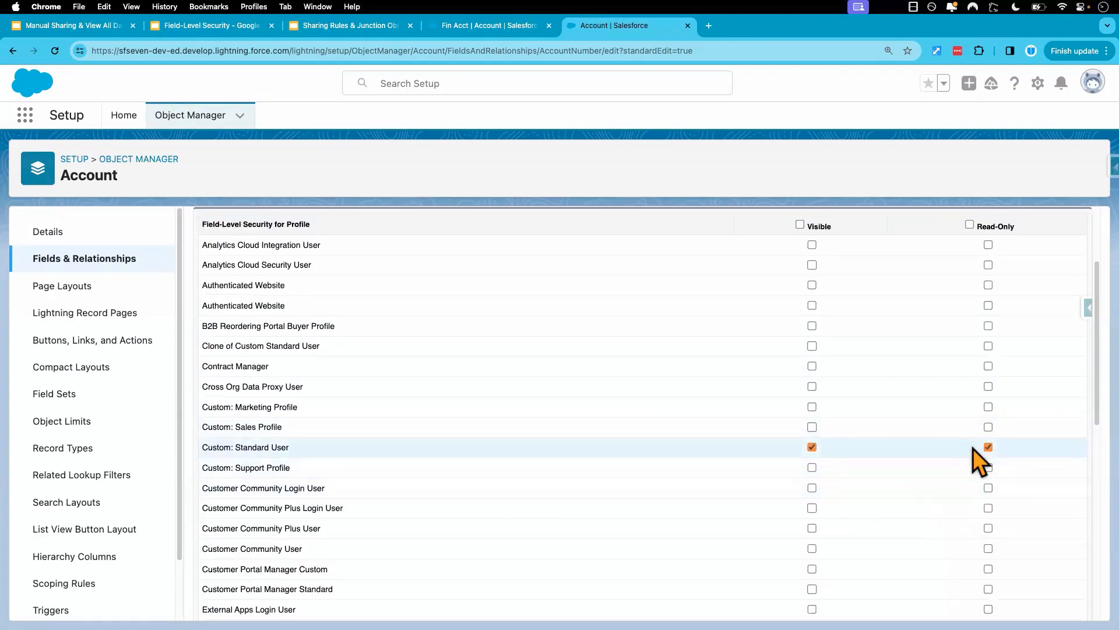
scroll(659, 329, up, 5)
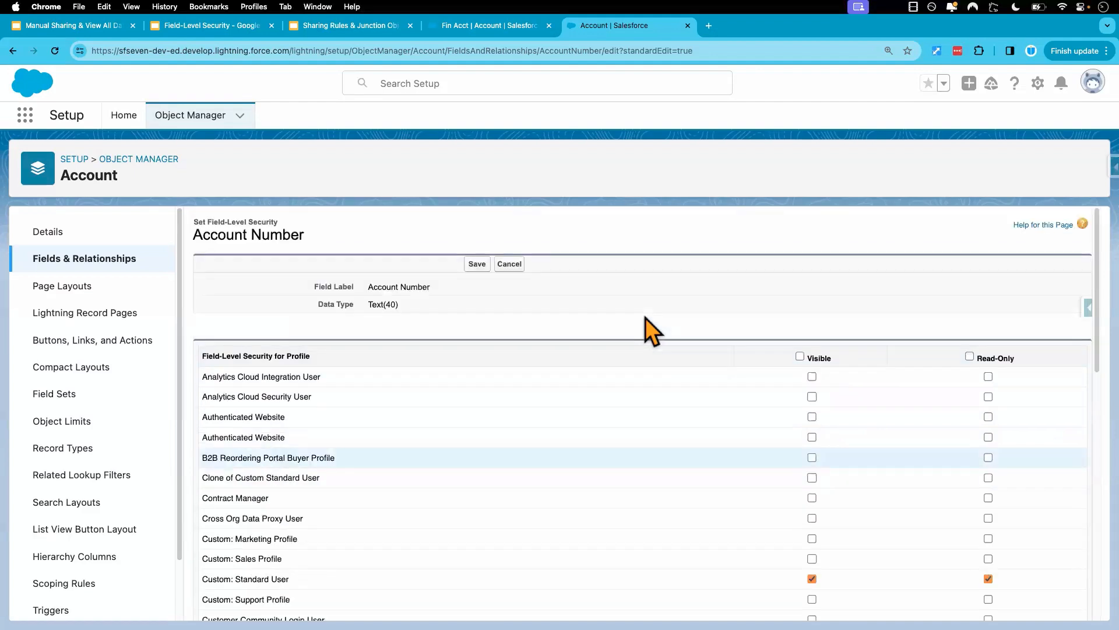
click(477, 265)
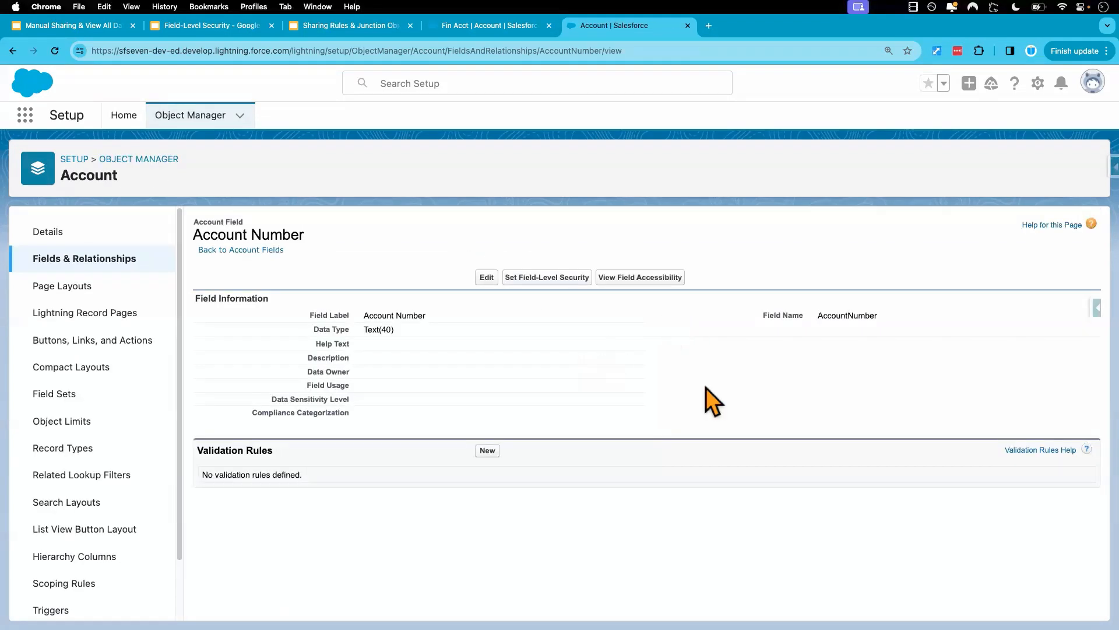
Return to the test user's session, discard the pending Fin Acct edit, and try to save a longer Account Number.
key(ctrl+Right)
click(543, 578)
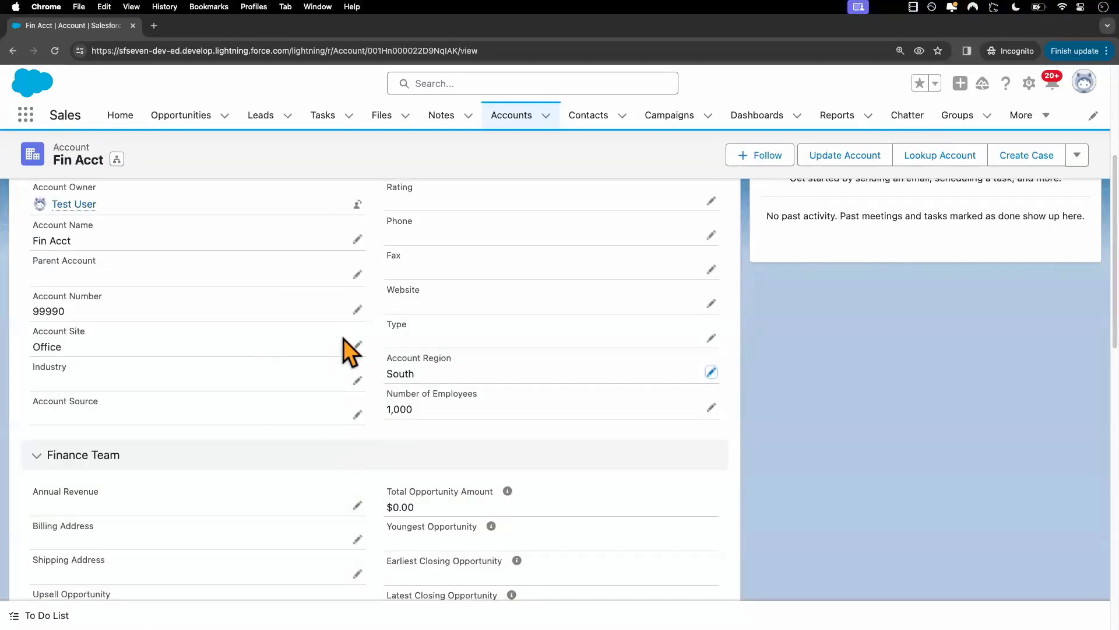
click(357, 309)
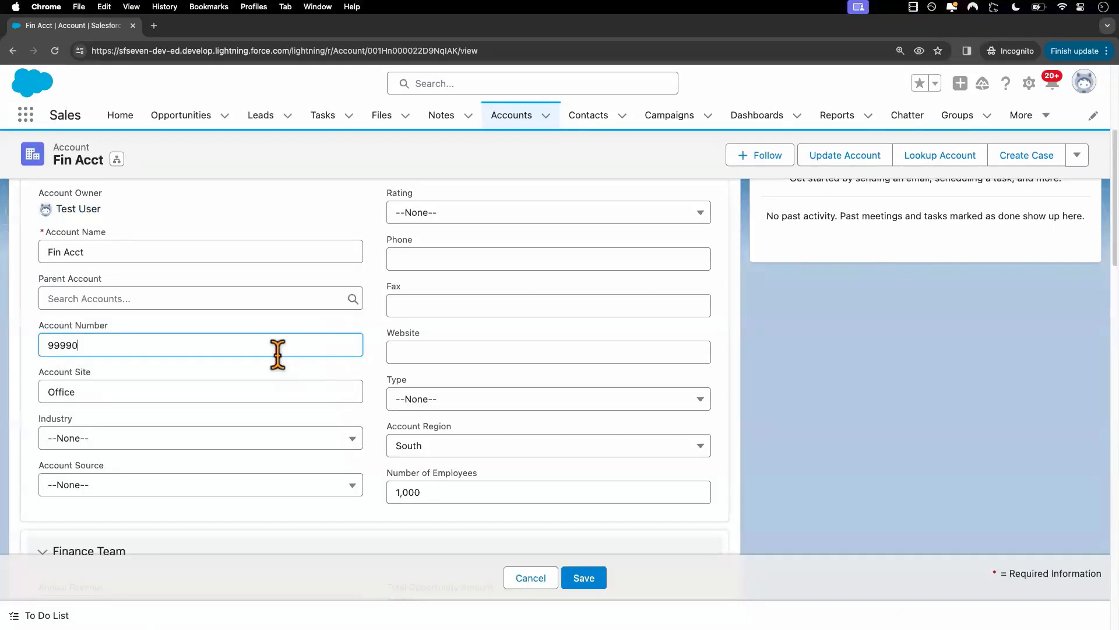
text(999)
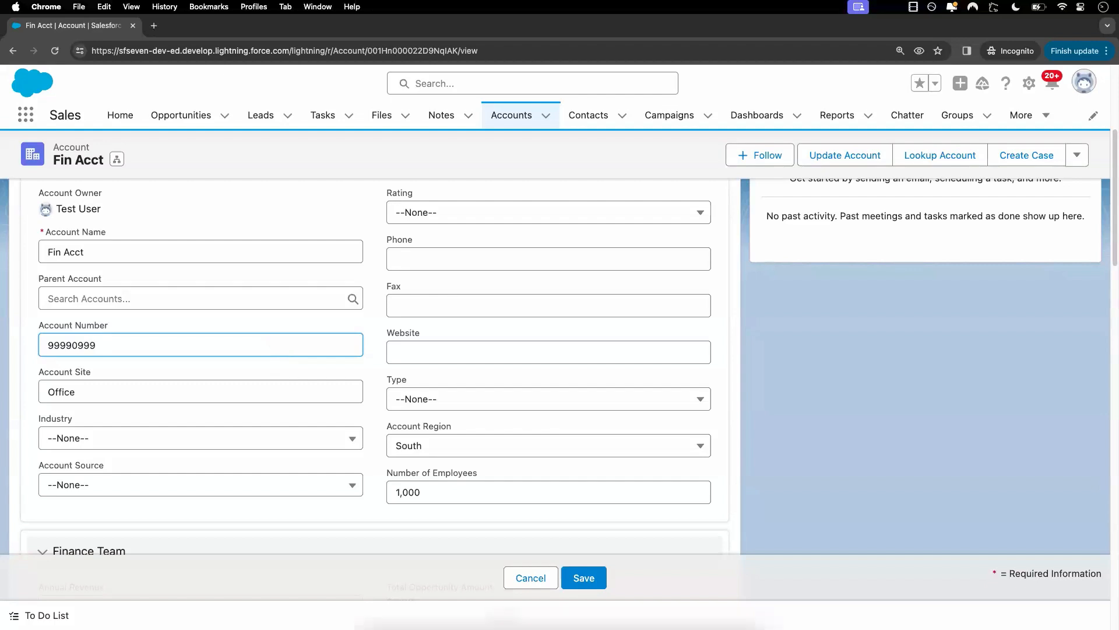
click(595, 580)
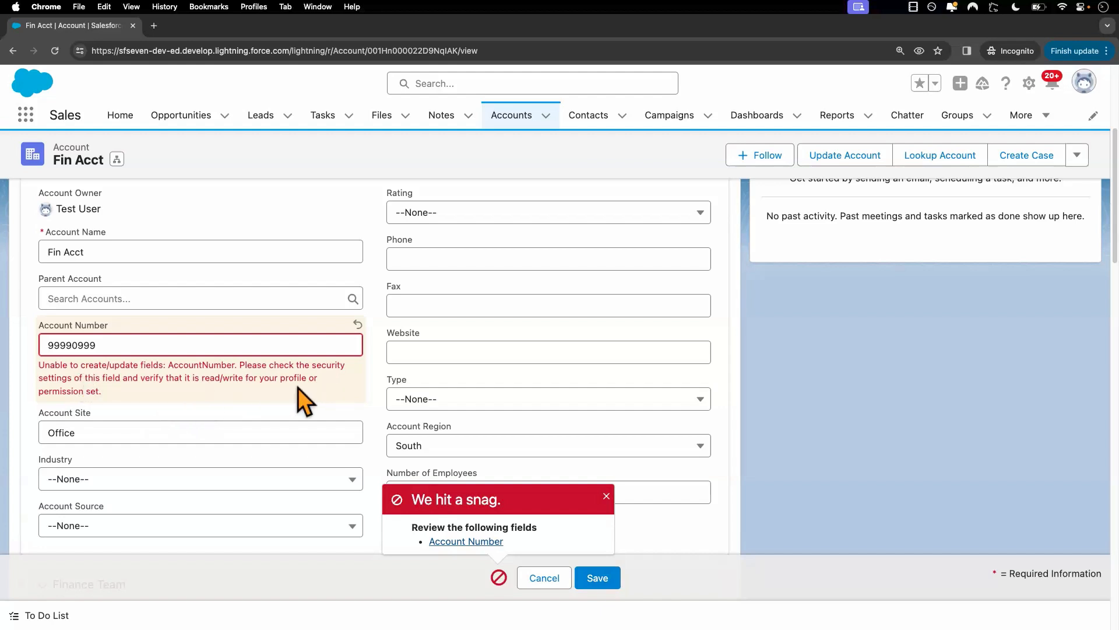
Discard the test user's pending Account Number edit, and reload Fin Acct in the admin session to show its details.
click(606, 496)
click(545, 577)
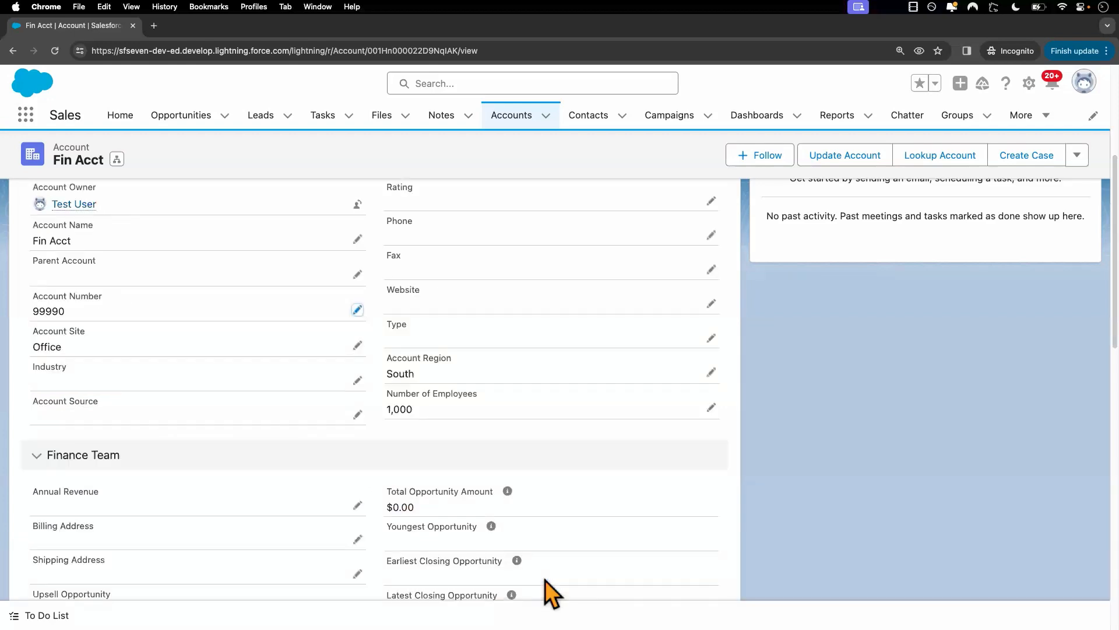
key(ctrl+Left)
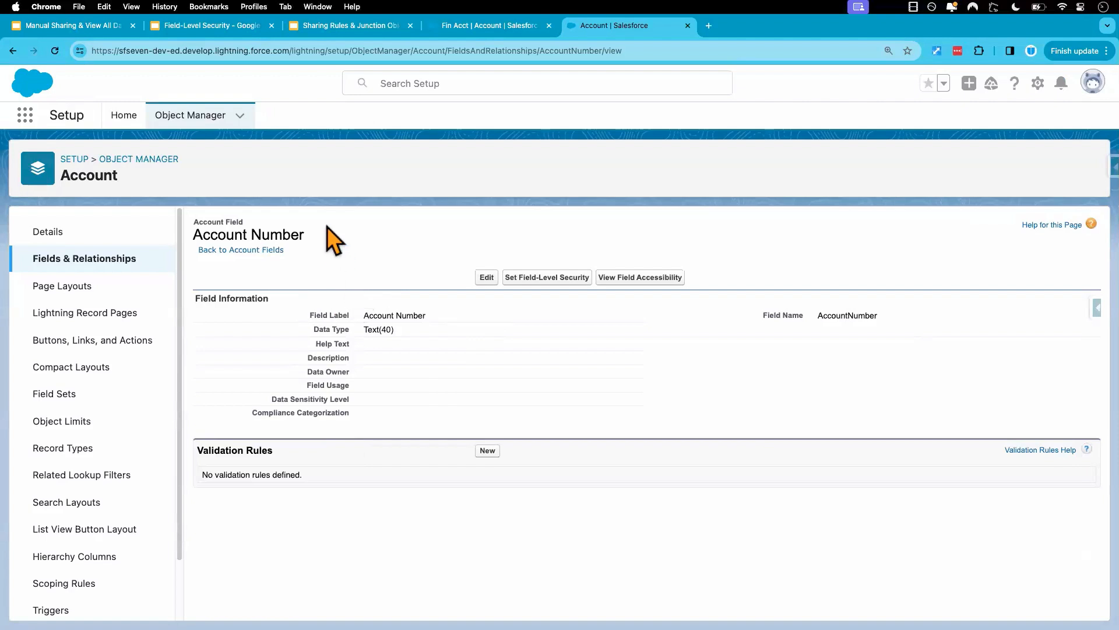
click(477, 30)
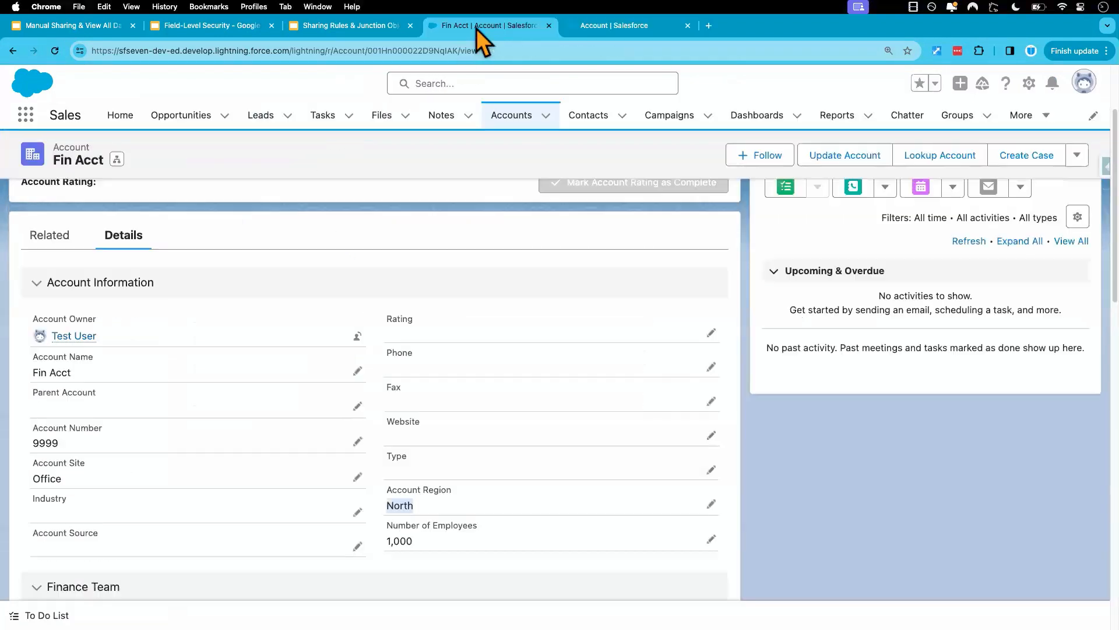
click(54, 51)
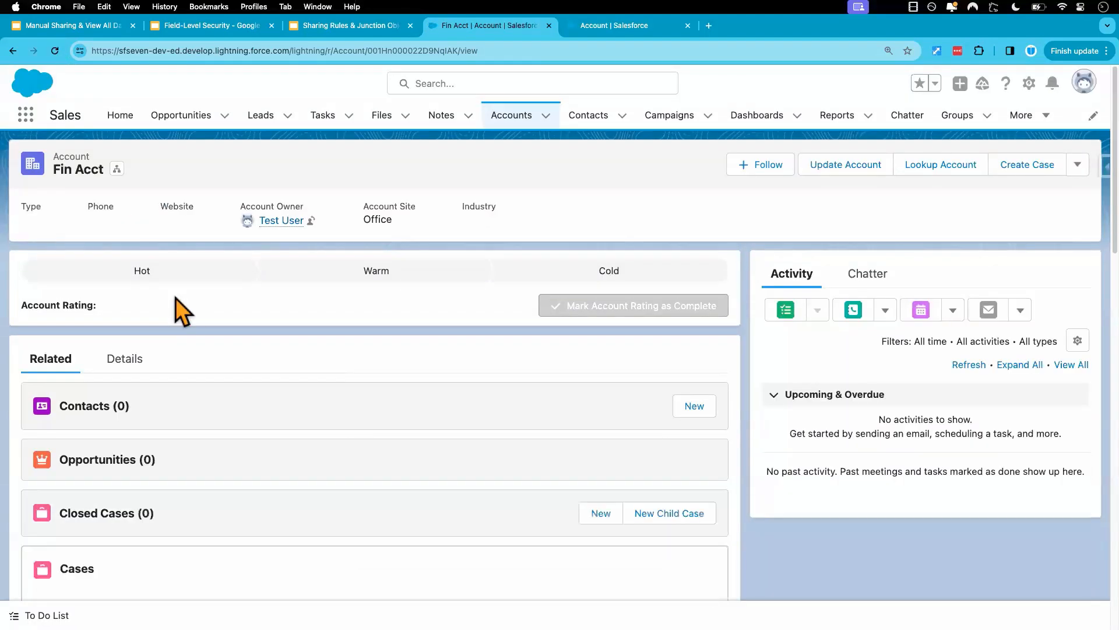
click(124, 360)
scroll(512, 511, down, 5)
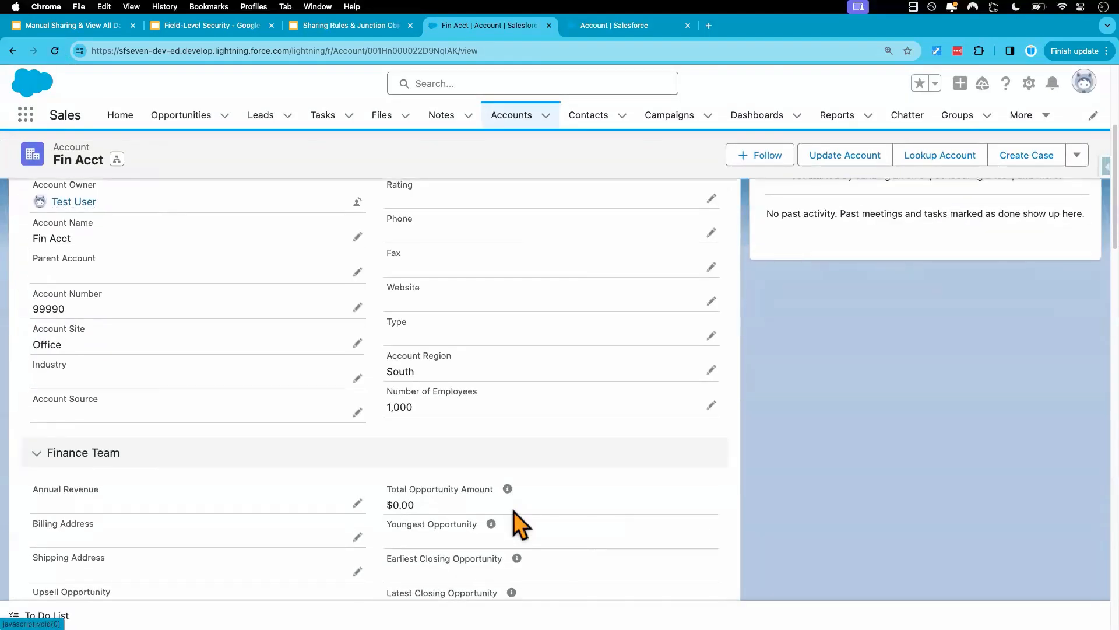
Set Fin Acct's Account Region to East as the admin and save the record.
click(711, 370)
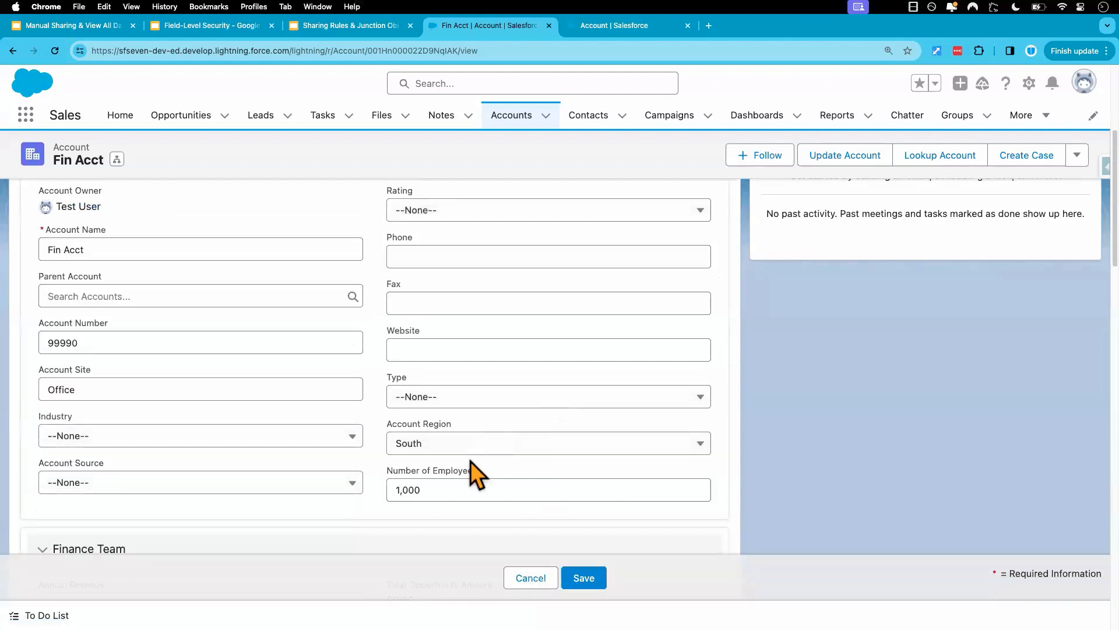
click(474, 445)
click(434, 499)
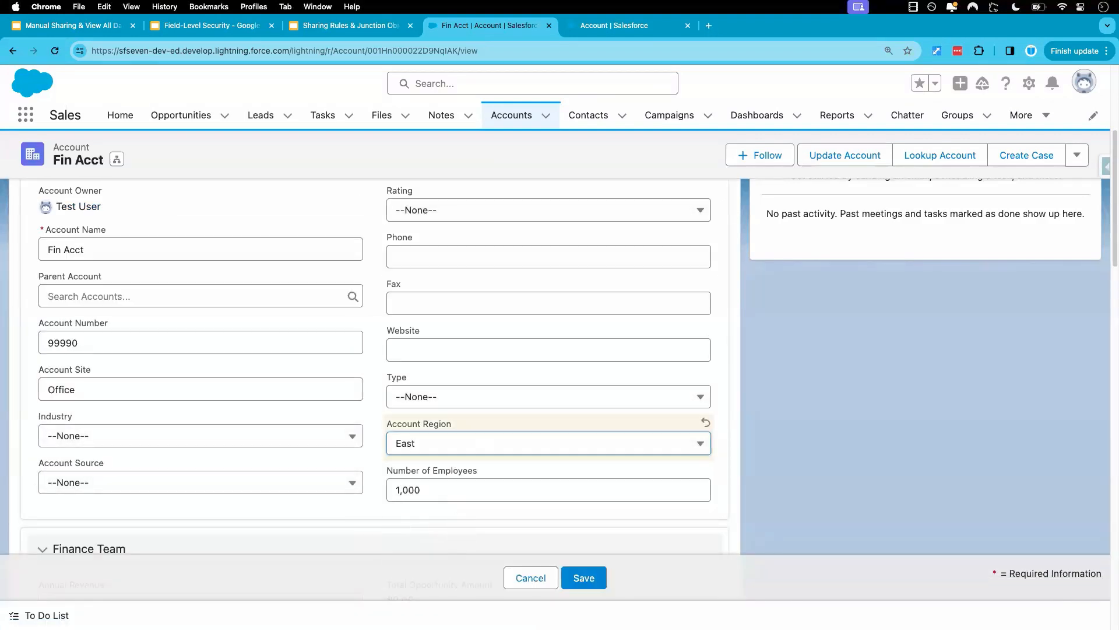
click(587, 578)
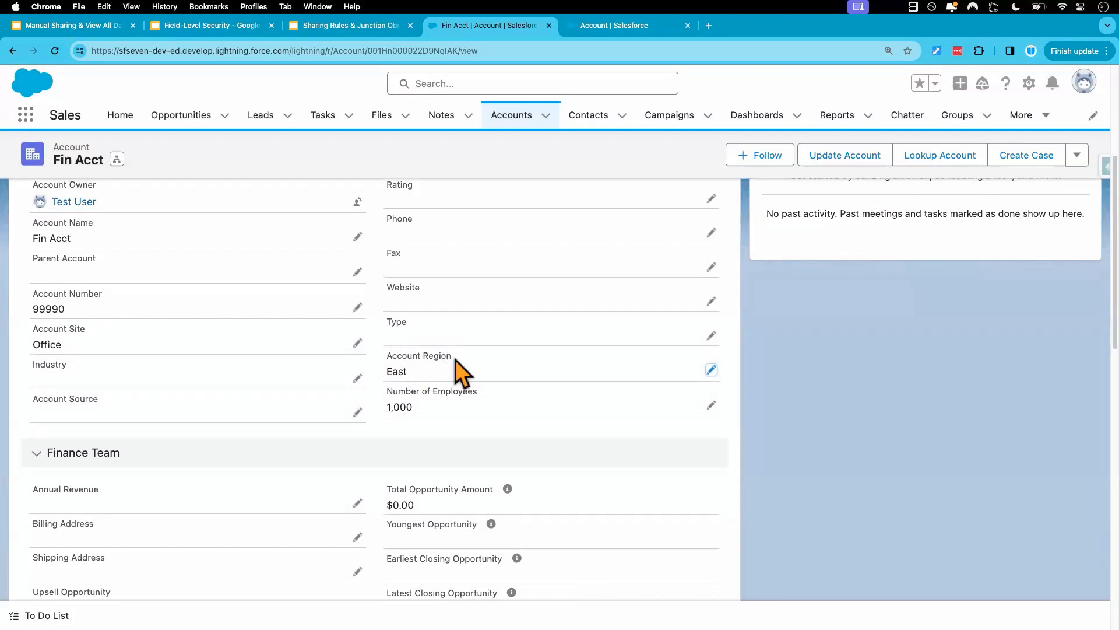
drag(455, 359, 385, 353)
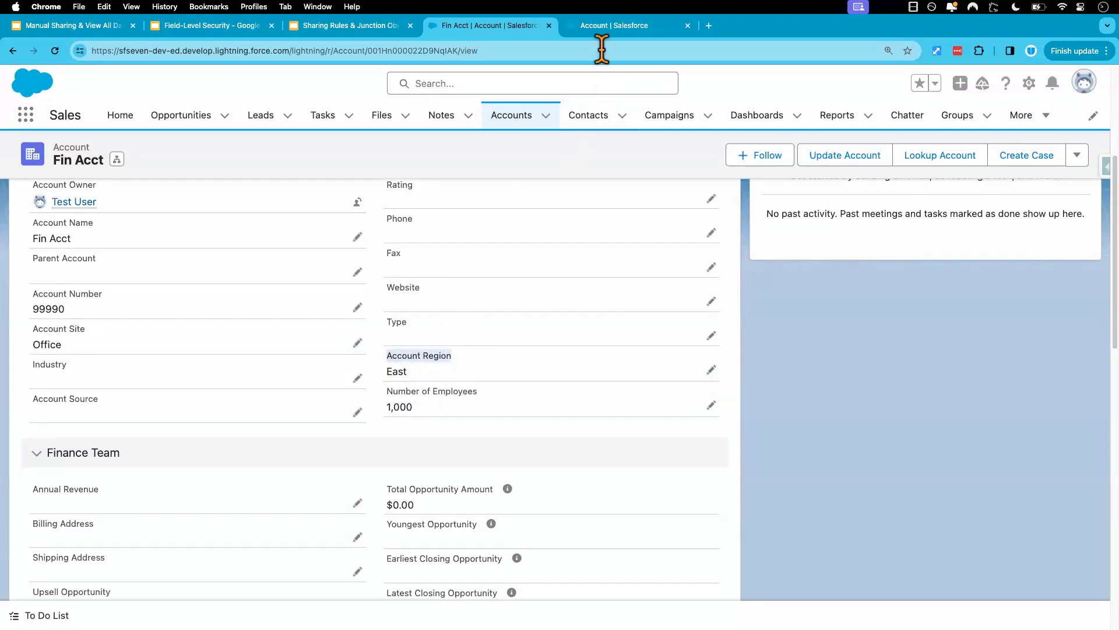
Return to the Account object's setup, leave the Account Number definition unedited, and open the Account Region field.
click(610, 29)
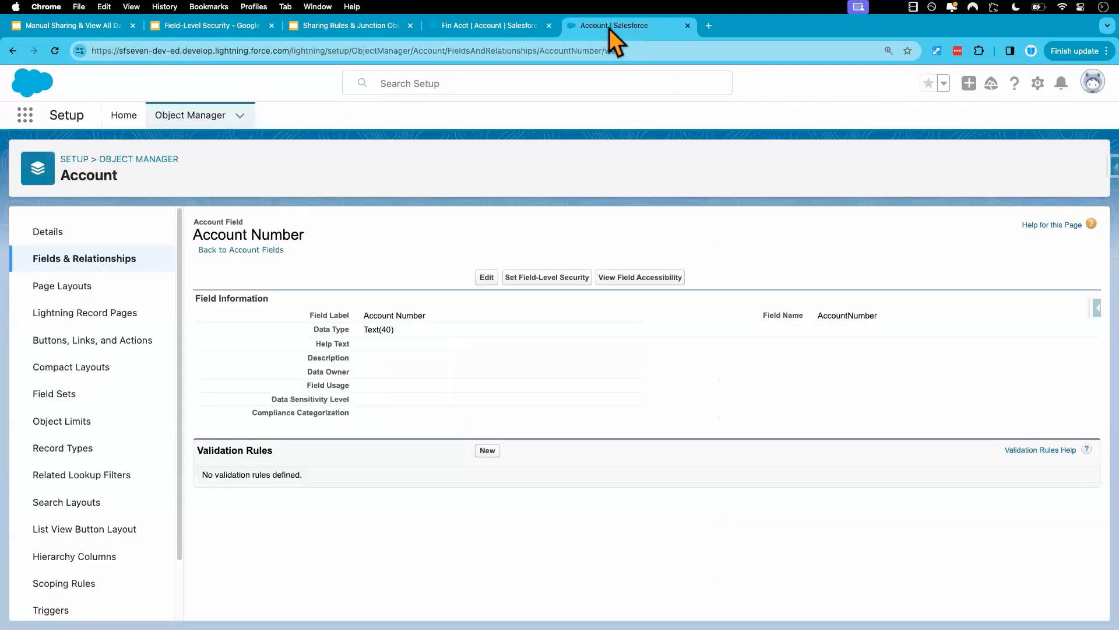
click(487, 277)
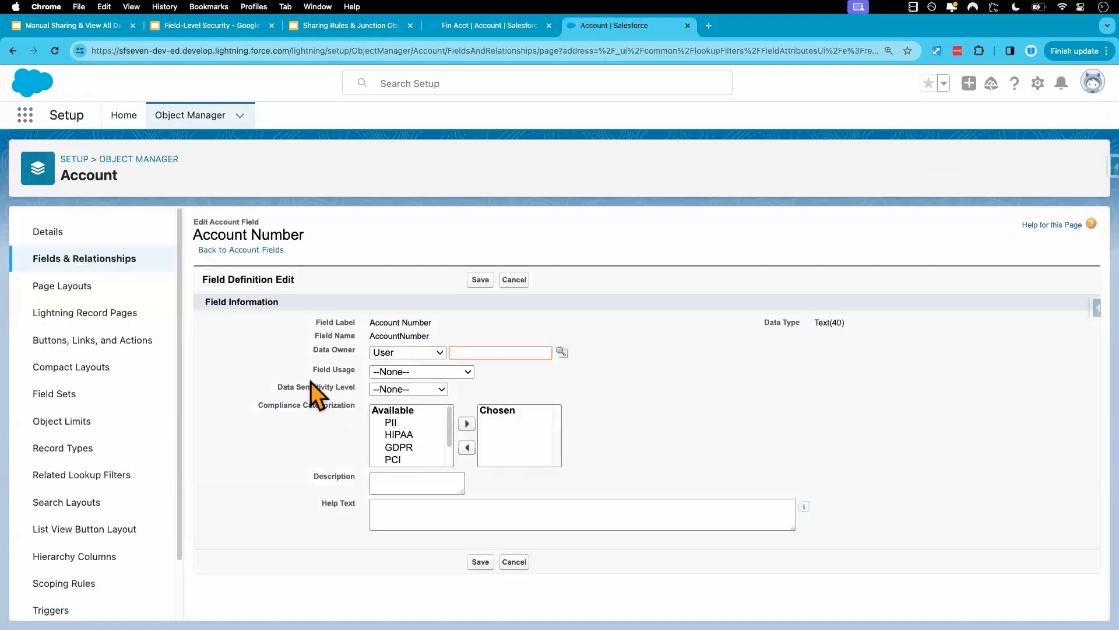
click(514, 561)
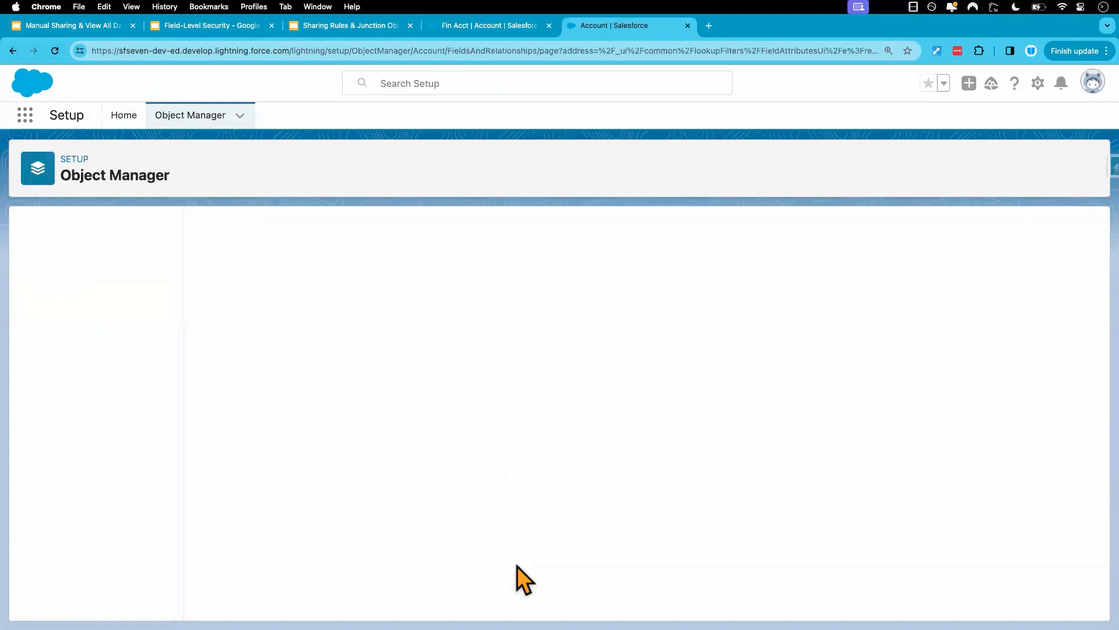
click(113, 264)
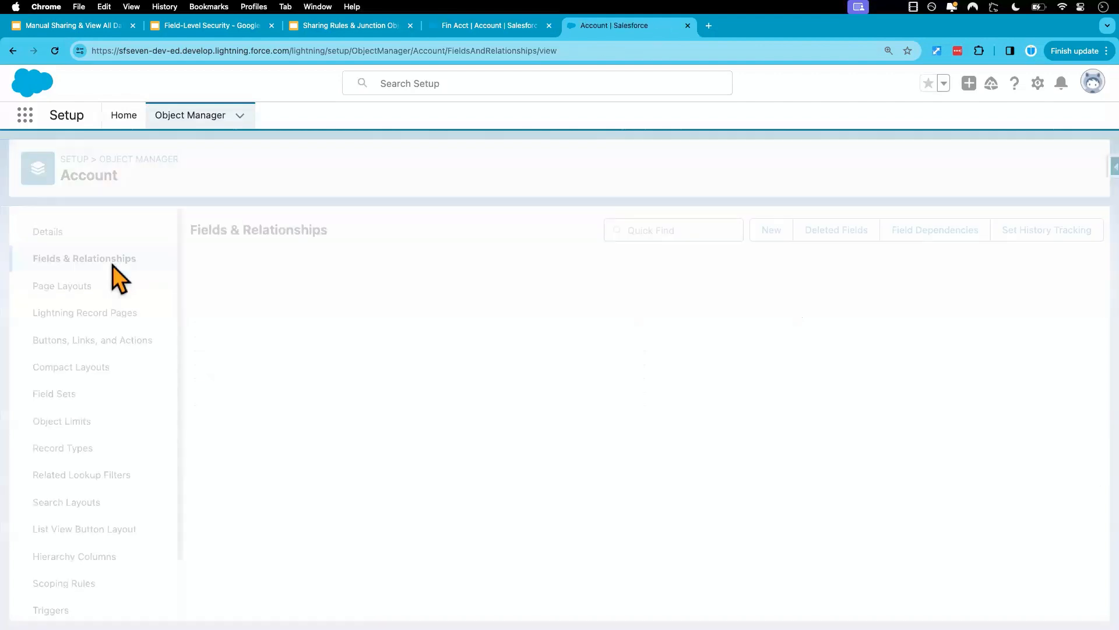
click(233, 398)
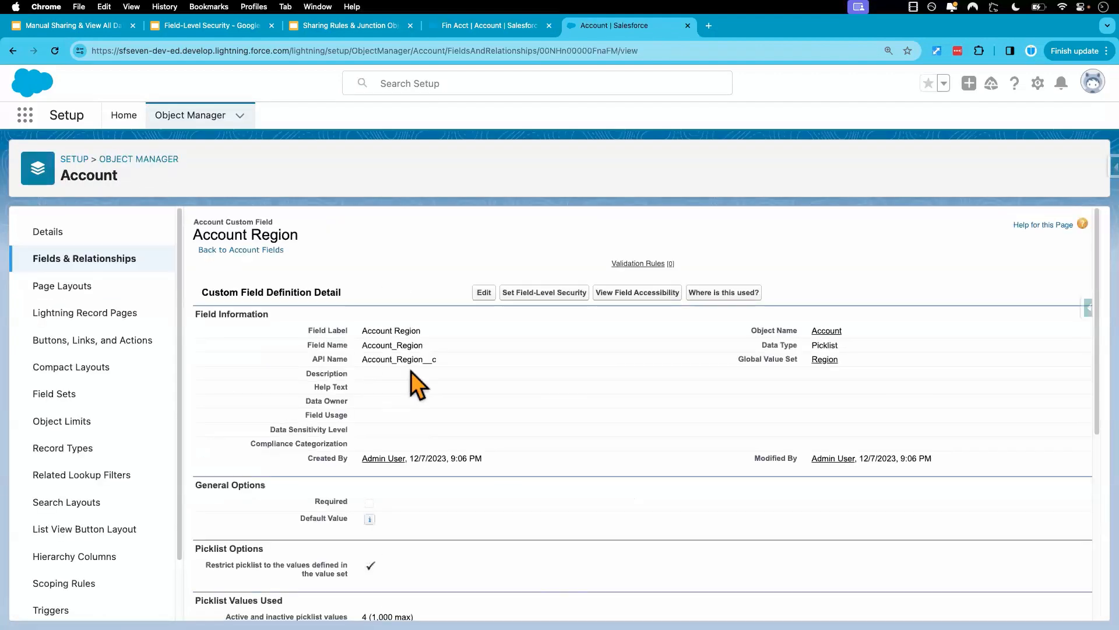
click(485, 293)
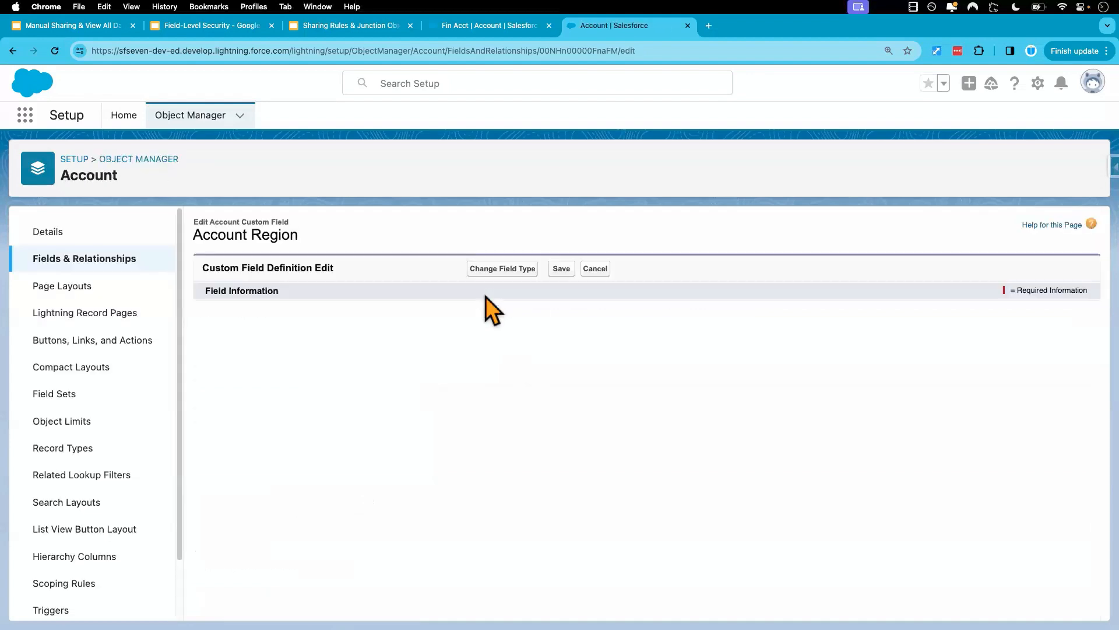
scroll(493, 519, down, 3)
scroll(496, 519, up, 3)
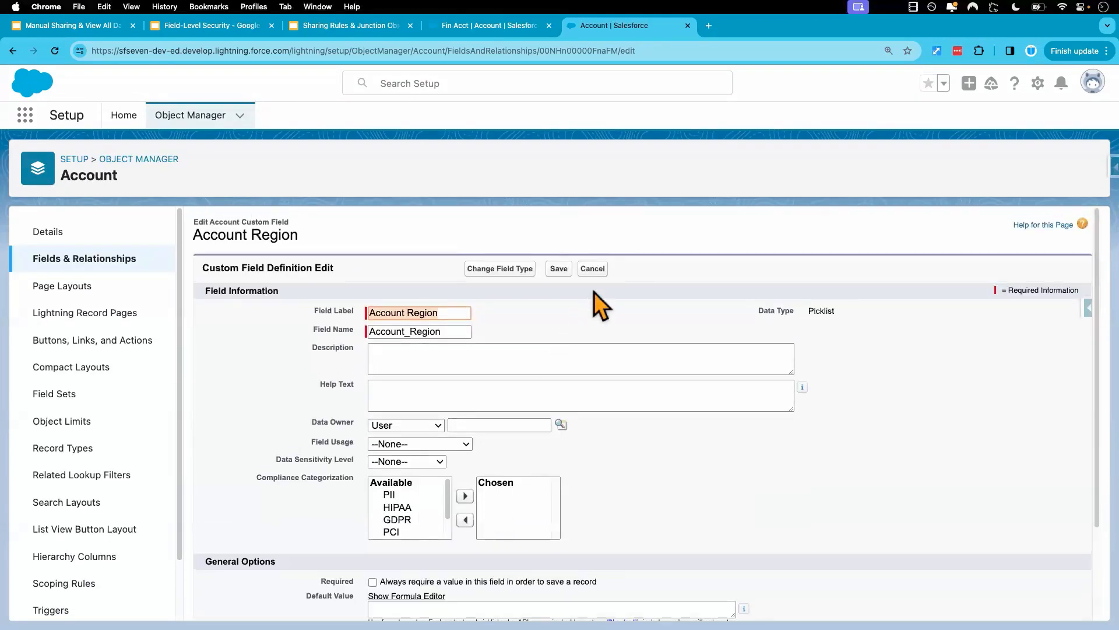
click(593, 269)
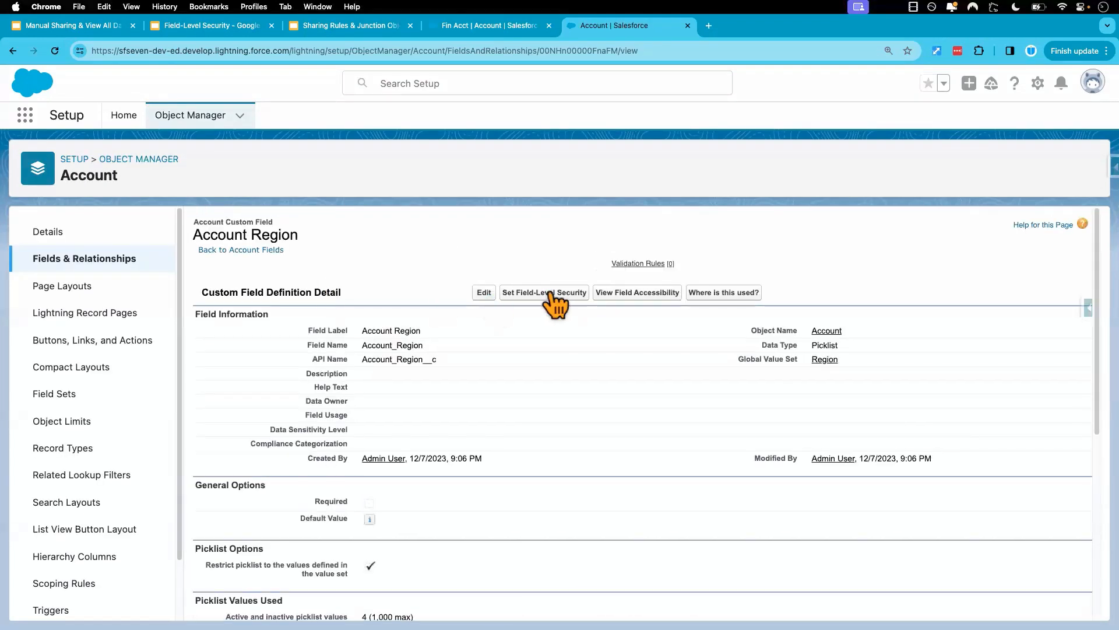
Review Account Region's Visible and Read-Only settings for System Administrator and the other profiles, leaving without saving.
click(484, 291)
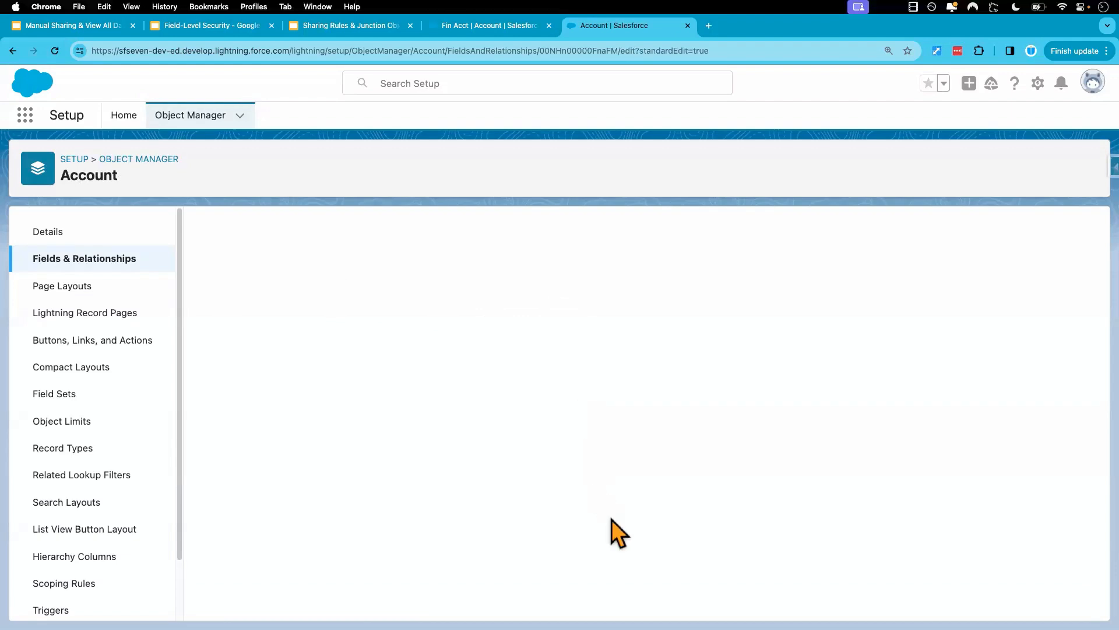
scroll(606, 538, down, 10)
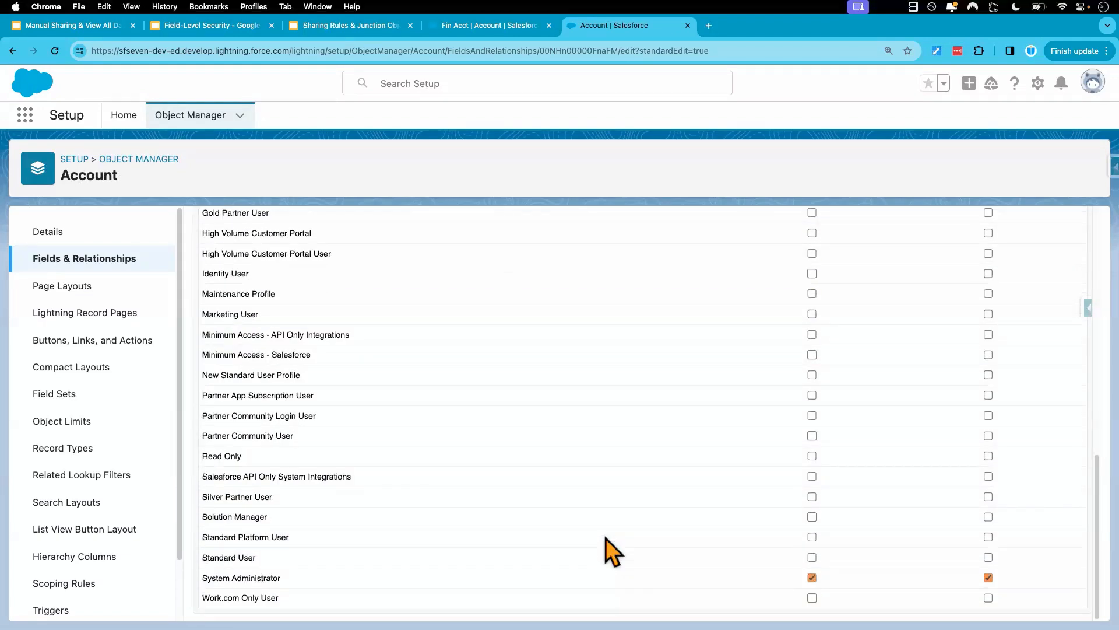
scroll(606, 538, up, 1)
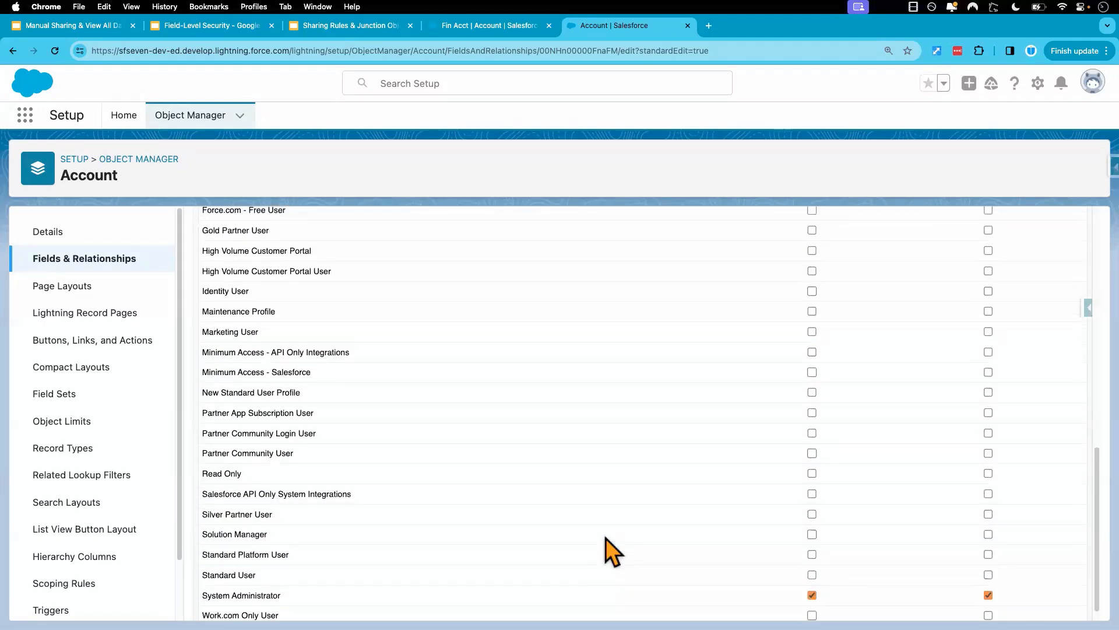
scroll(606, 537, up, 3)
scroll(607, 537, up, 8)
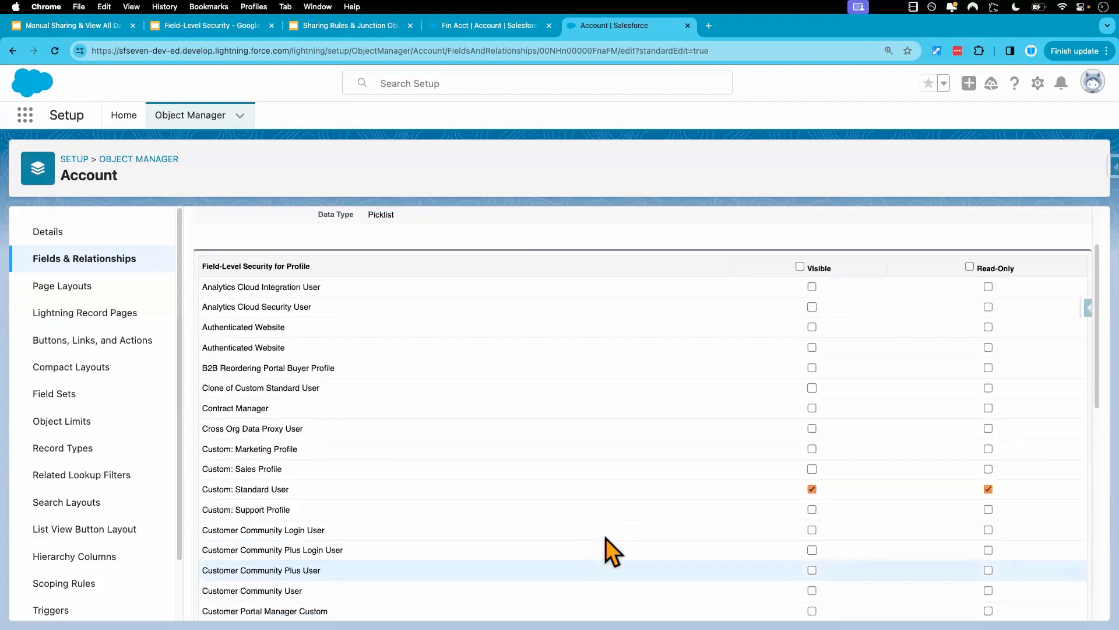
scroll(606, 537, down, 10)
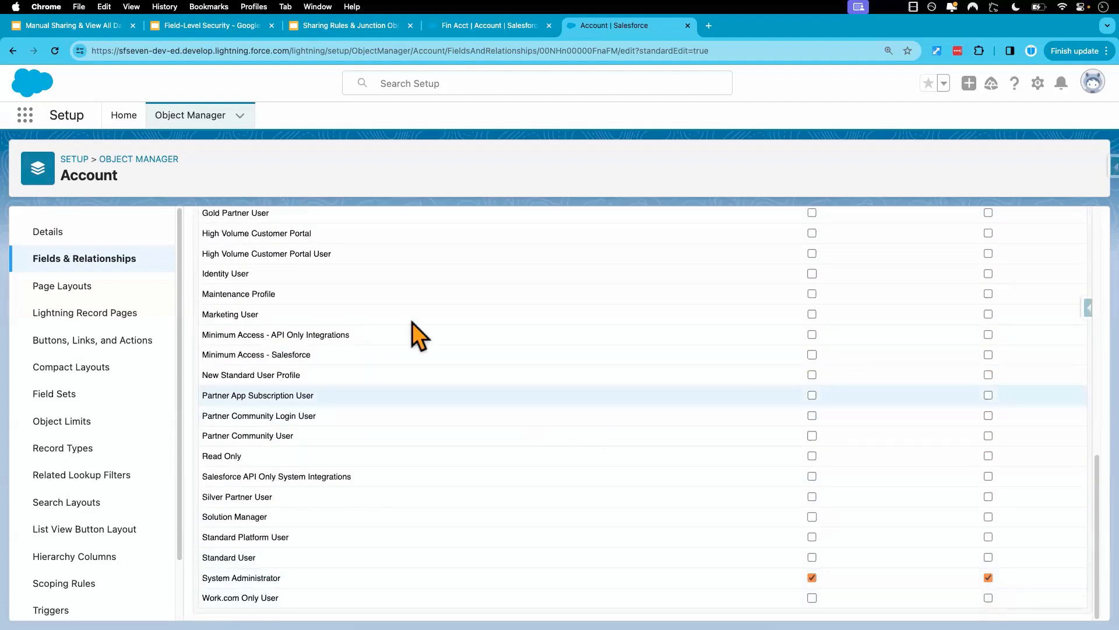
scroll(379, 315, up, 10)
click(13, 51)
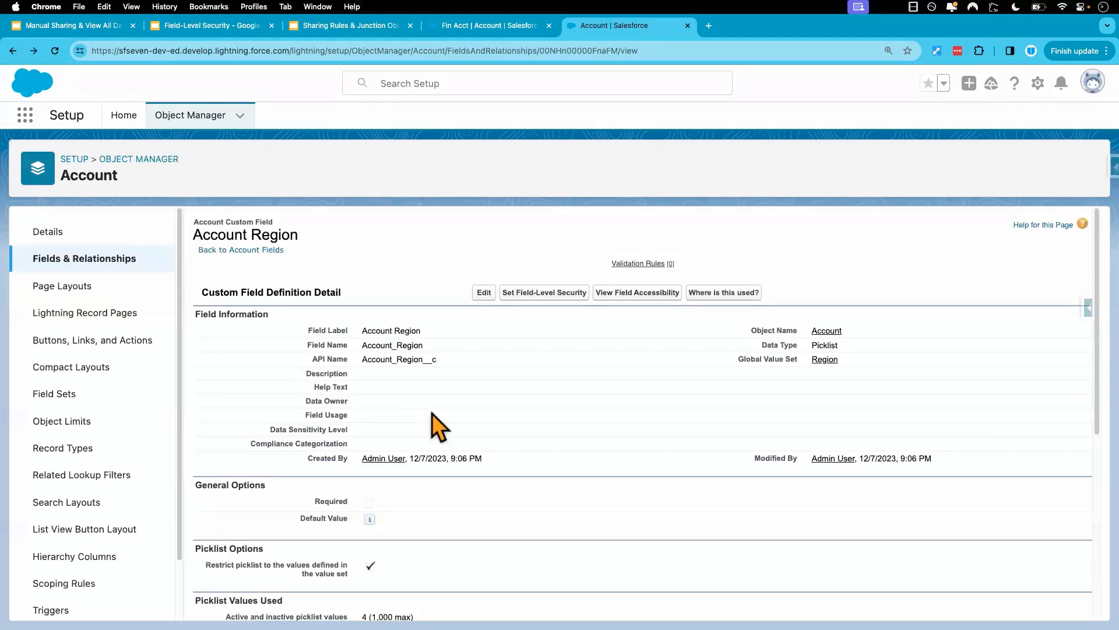
Return to the admin's Fin Acct record, reload it, and look over the fields in its details.
click(493, 26)
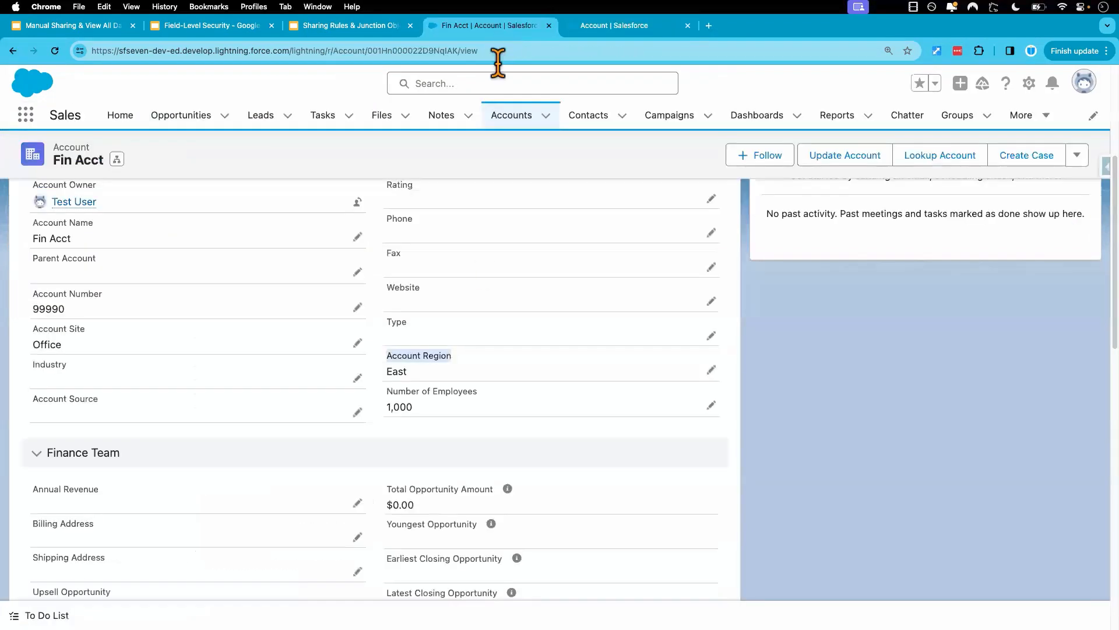
click(54, 52)
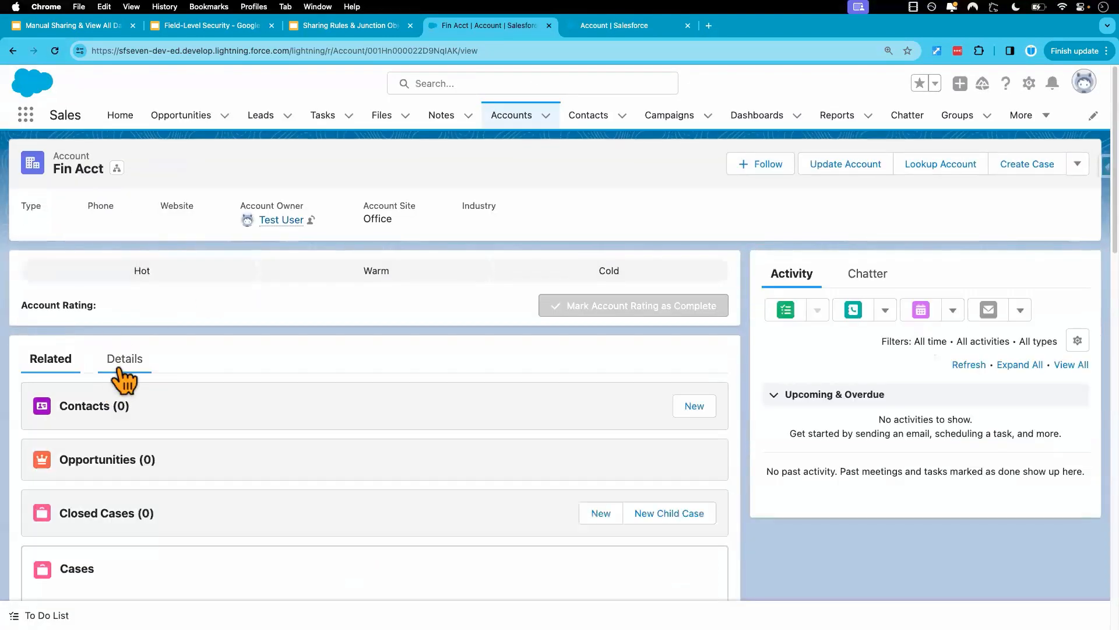
click(121, 360)
scroll(412, 524, down, 10)
scroll(414, 527, up, 4)
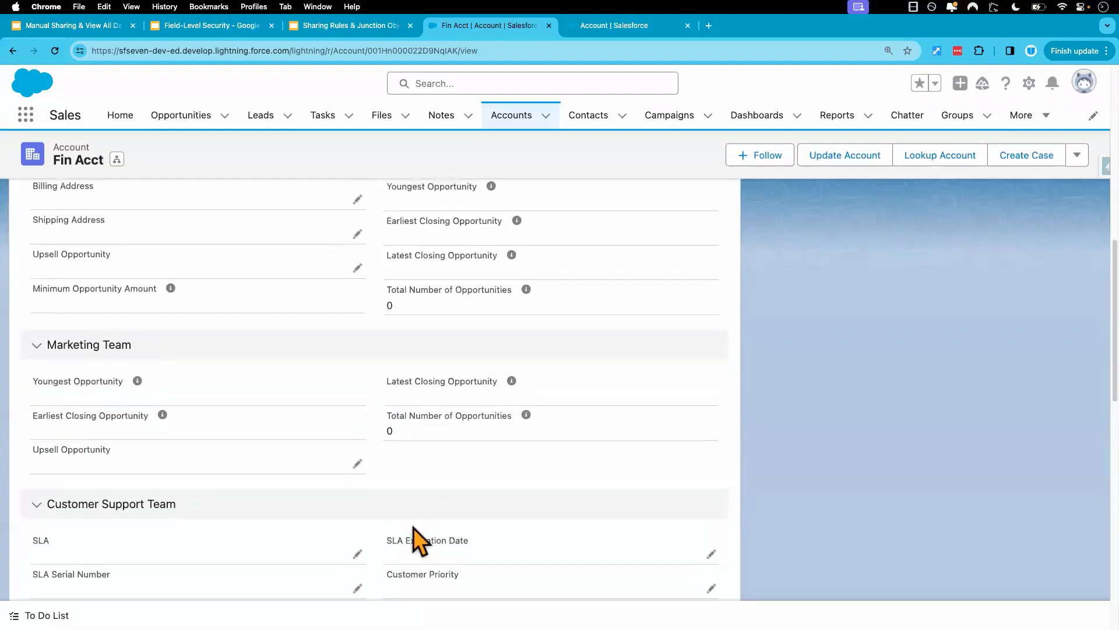
scroll(414, 527, up, 5)
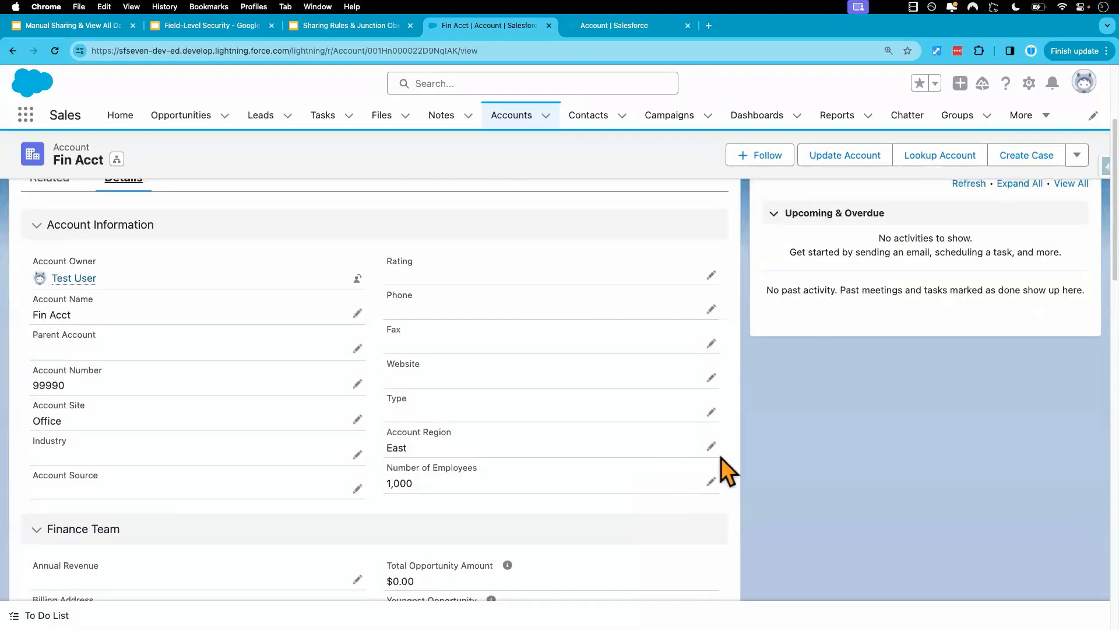
Set Fin Acct's Account Region to South as the admin, save the record, and highlight the field.
click(710, 447)
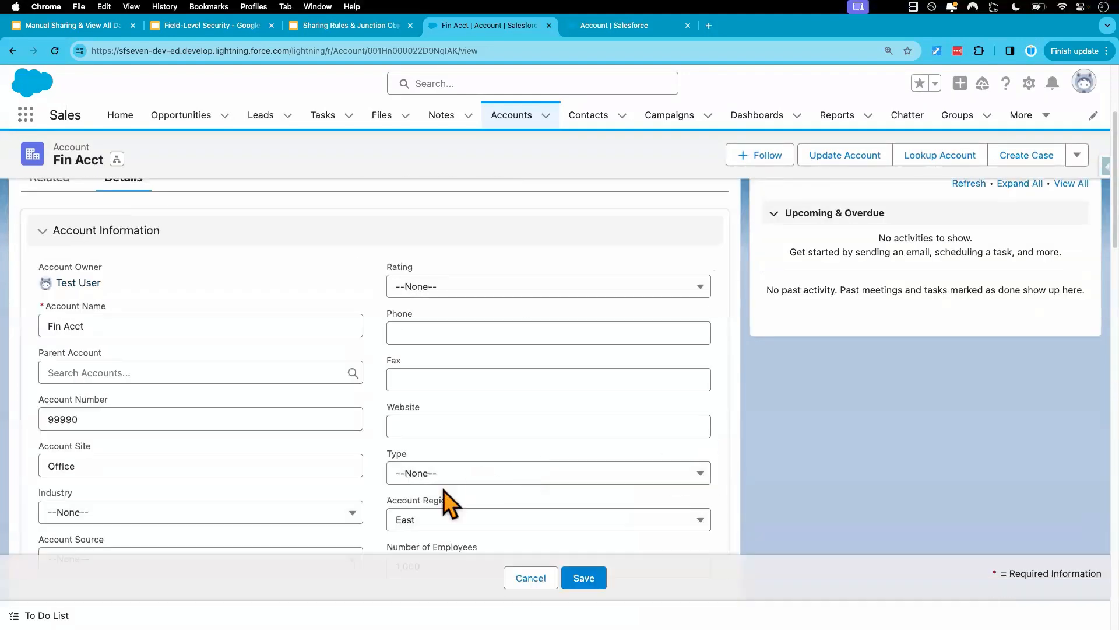
click(455, 460)
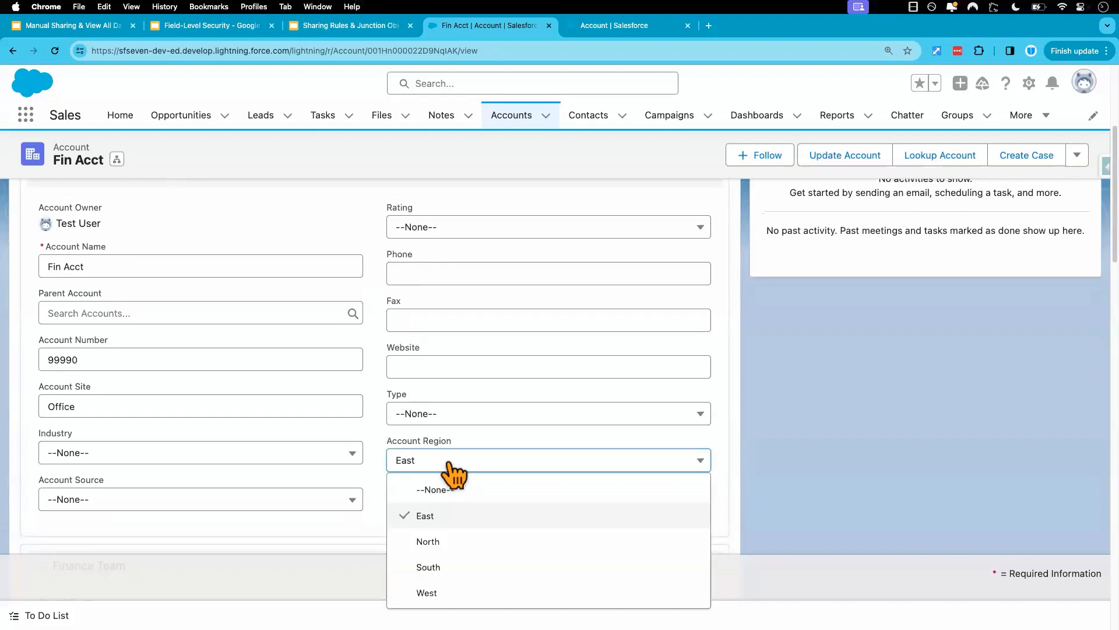
click(436, 567)
click(581, 577)
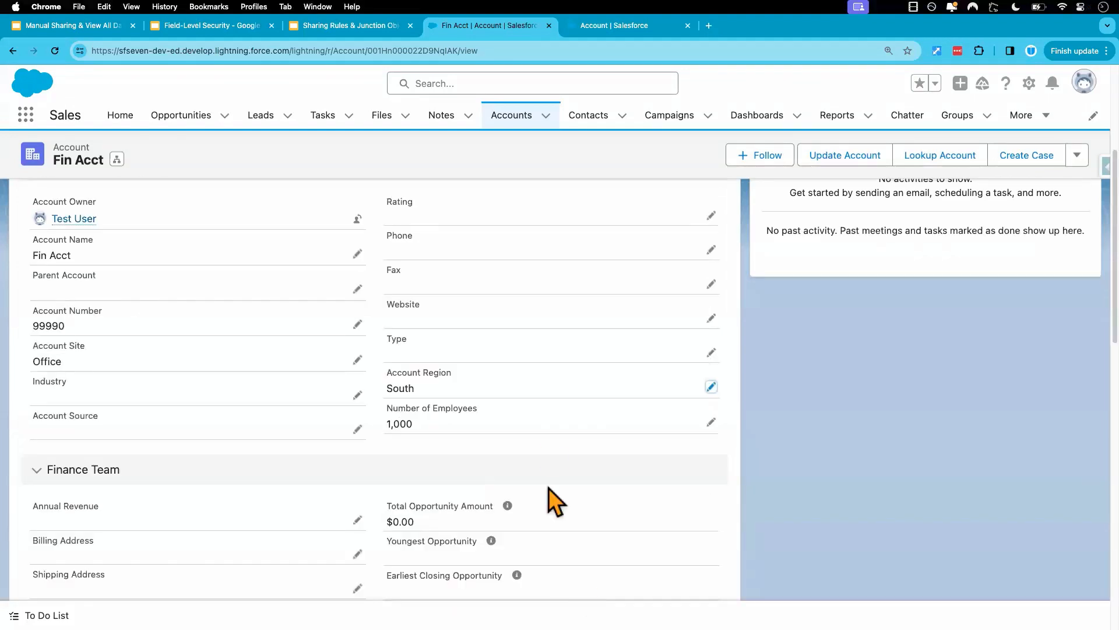
drag(429, 394, 385, 373)
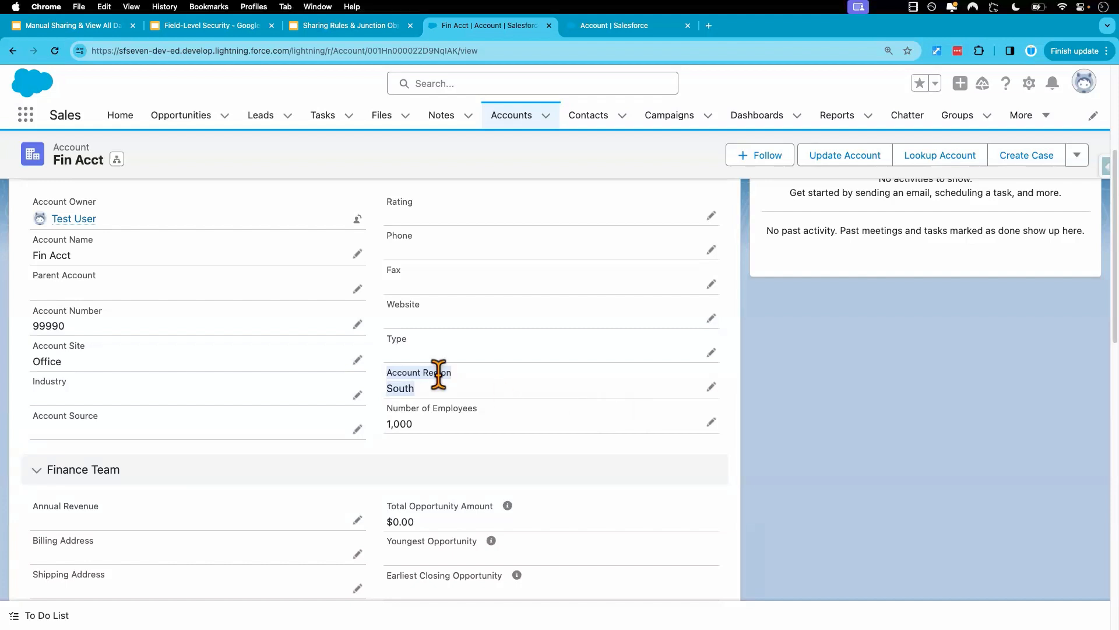
click(414, 387)
drag(423, 390, 392, 372)
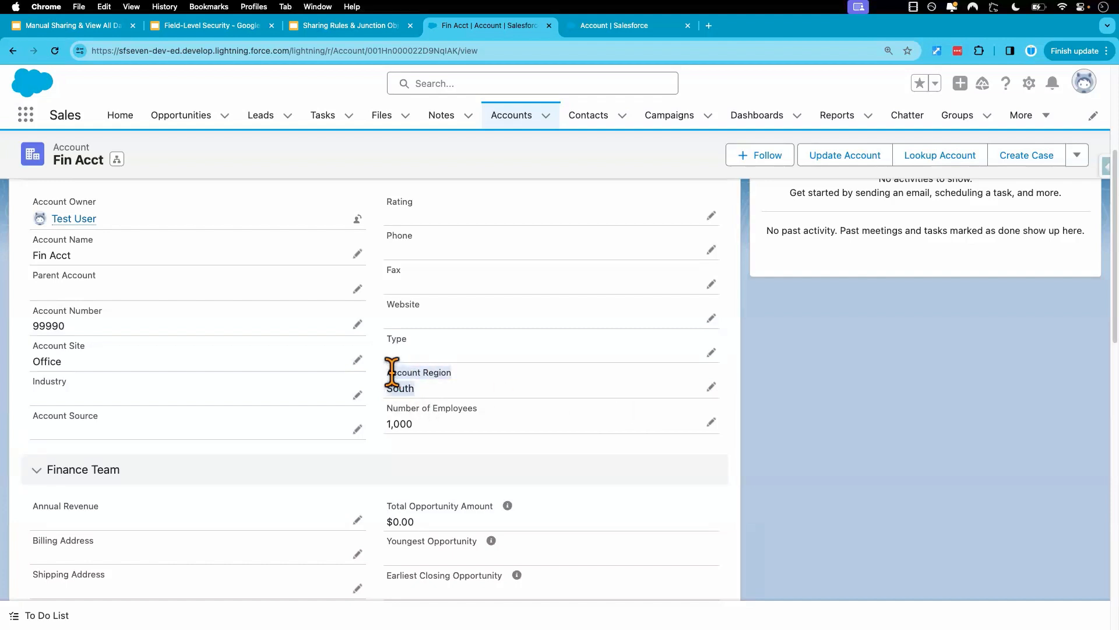